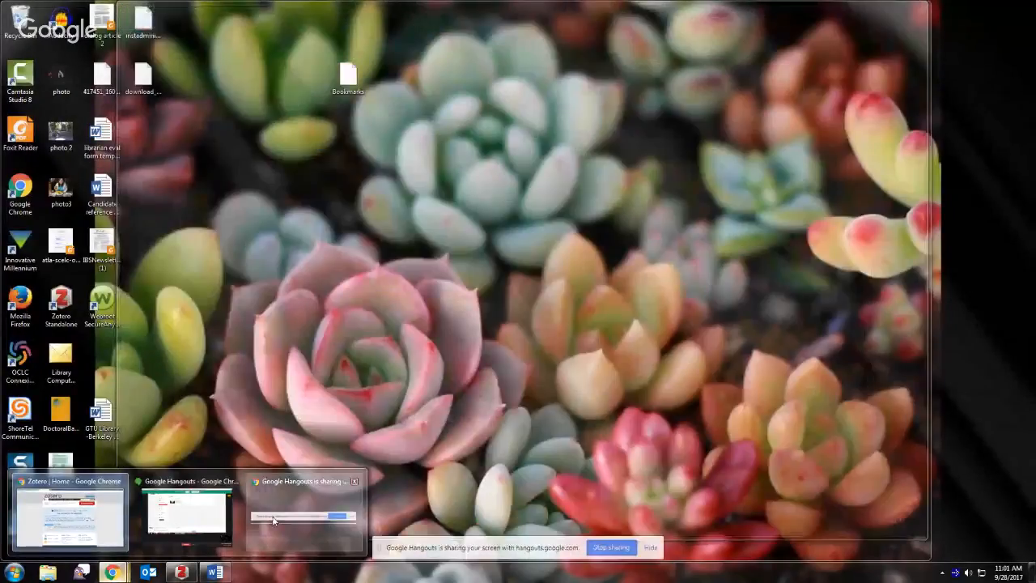
- View the GTU library's Help & Reference page in the browser and return to the library home page through the main GTU site
click(273, 520)
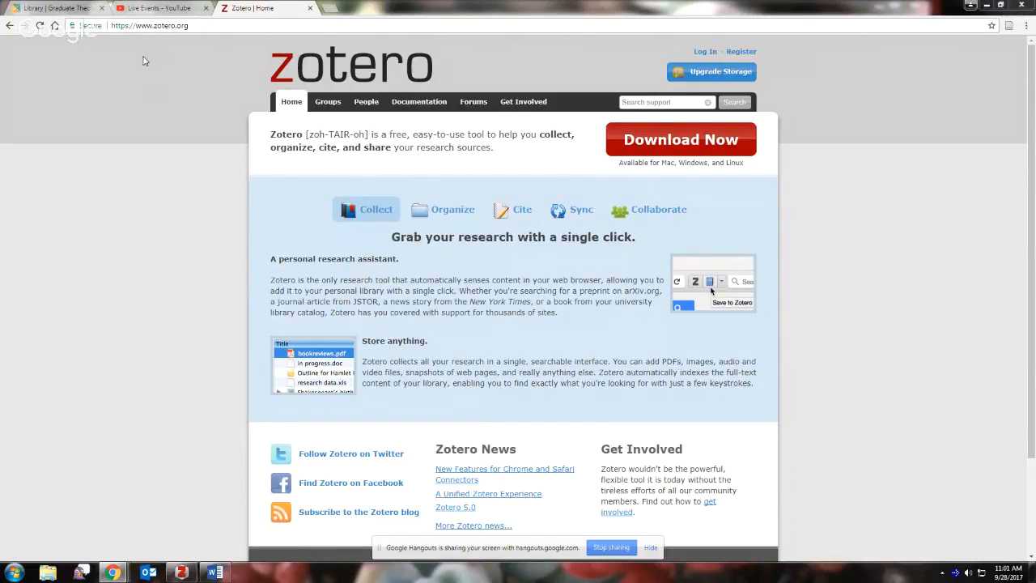
click(63, 7)
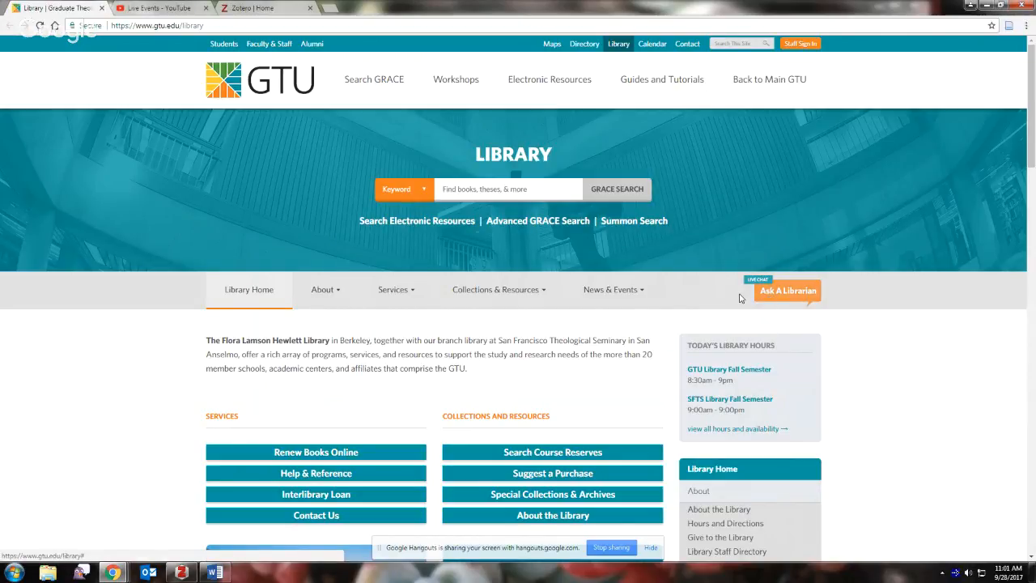
click(279, 474)
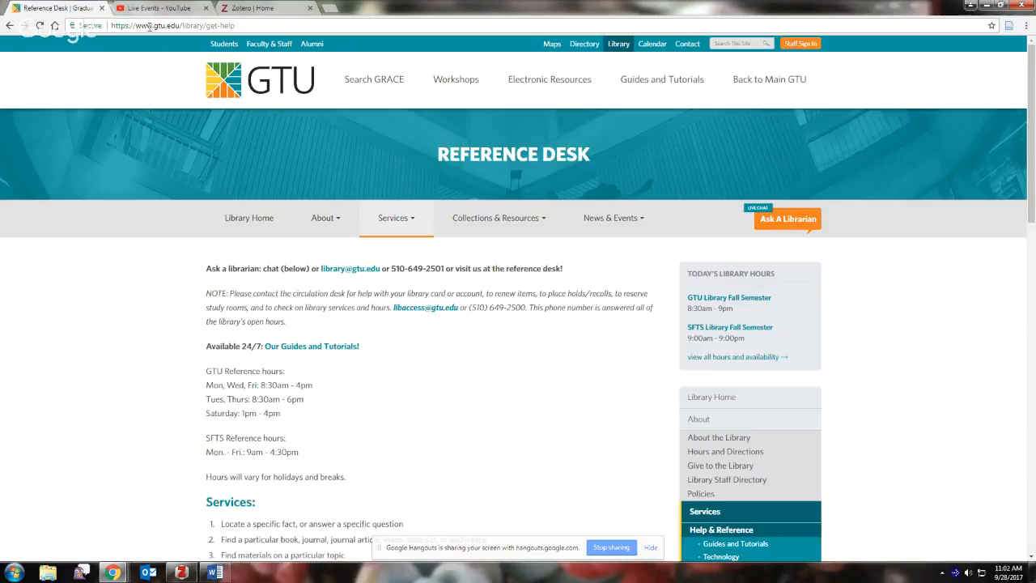
click(289, 85)
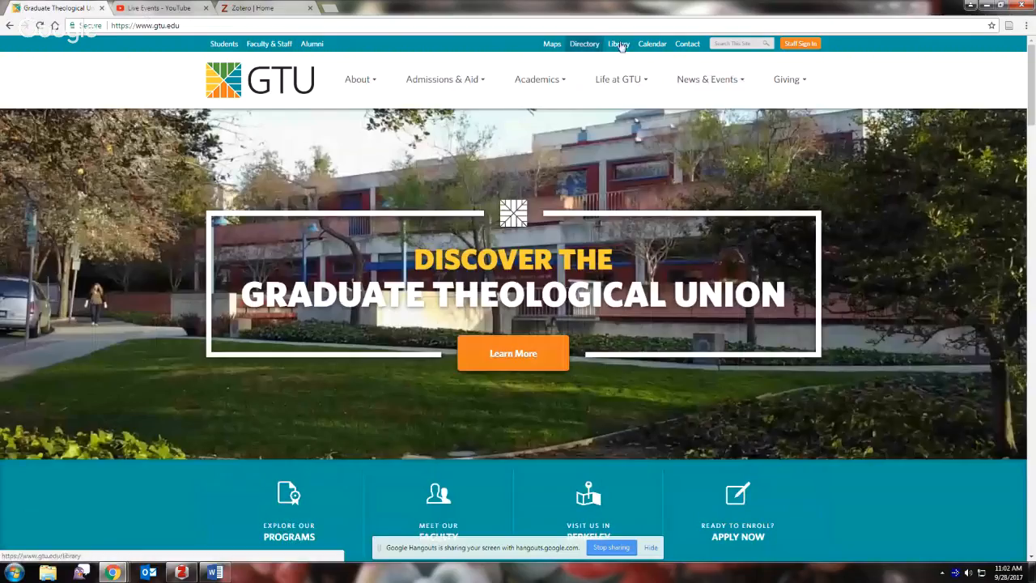
click(619, 45)
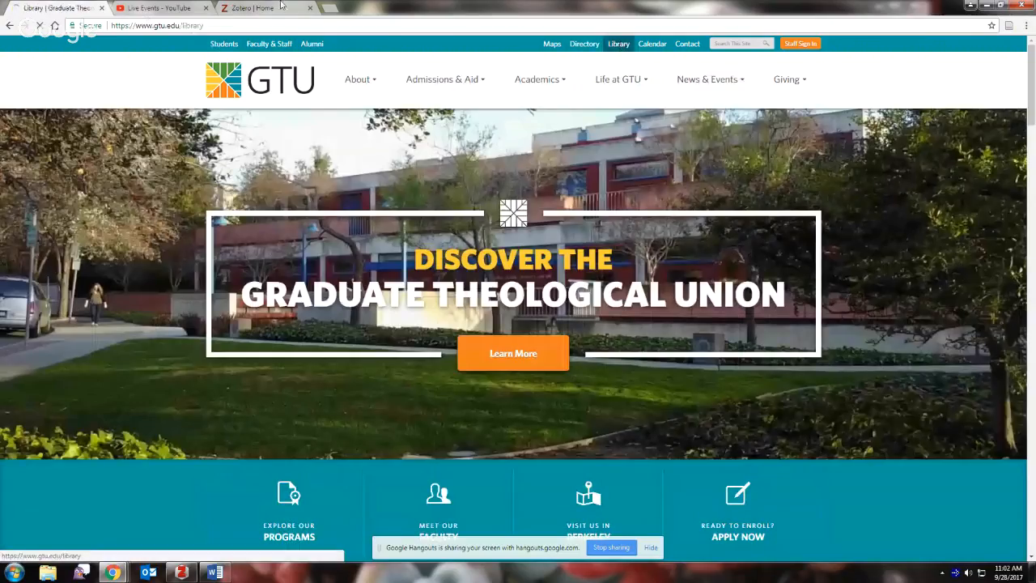
- Open the download page on the Zotero website
click(267, 7)
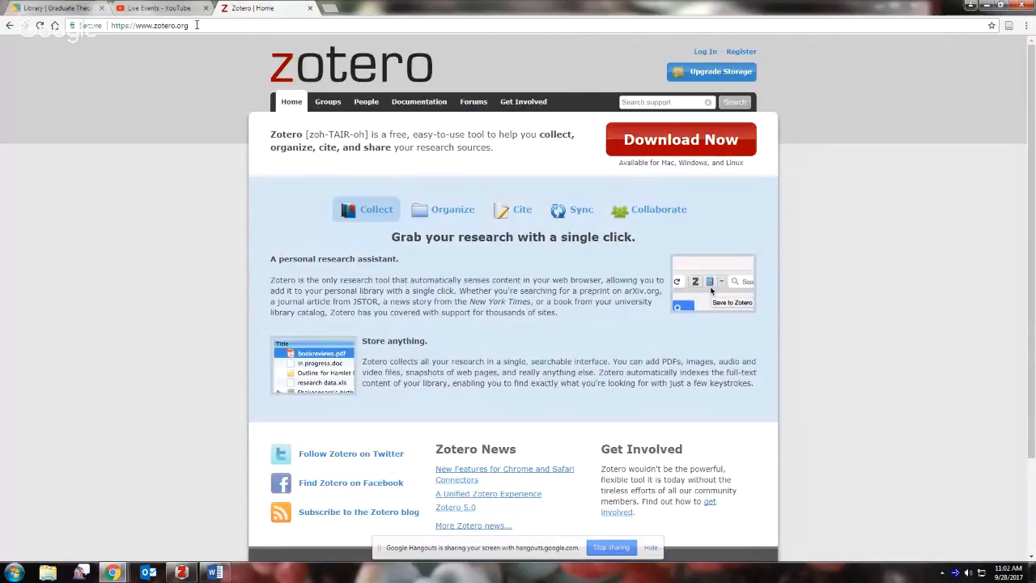
click(684, 141)
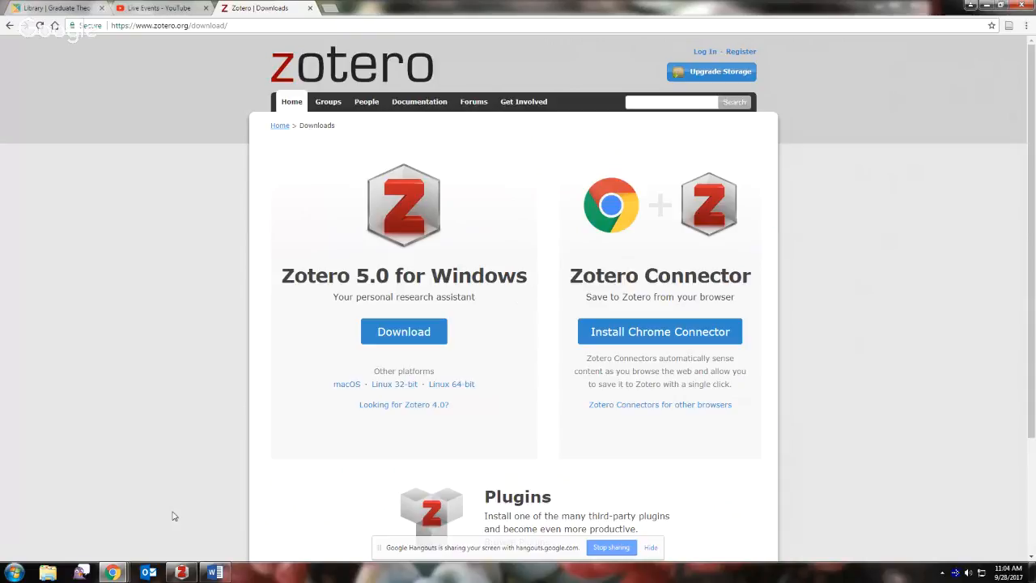
- Switch to the Zotero desktop application and review the account's sync settings in the preferences
mouse_move(176, 574)
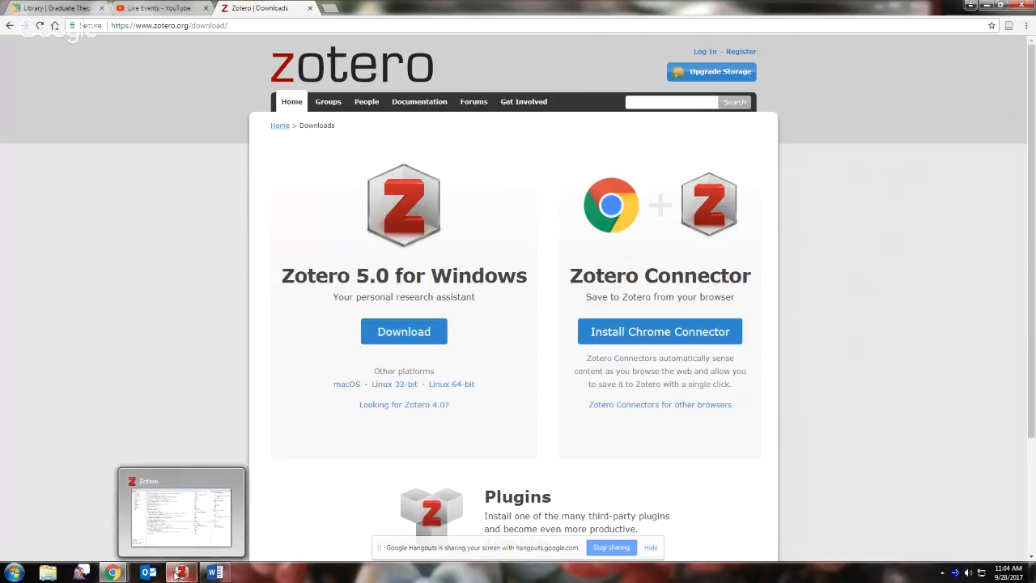
click(178, 573)
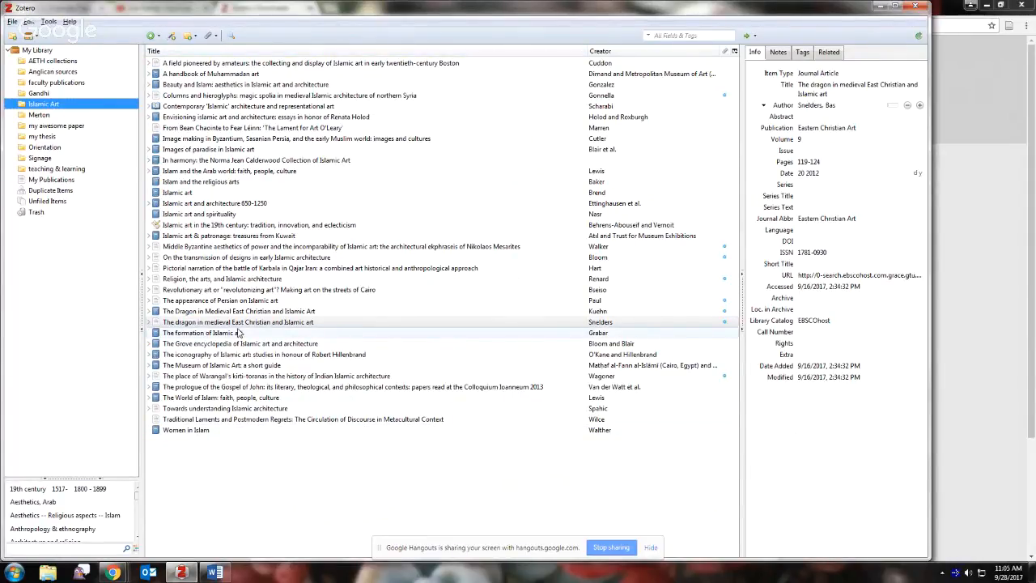
click(12, 22)
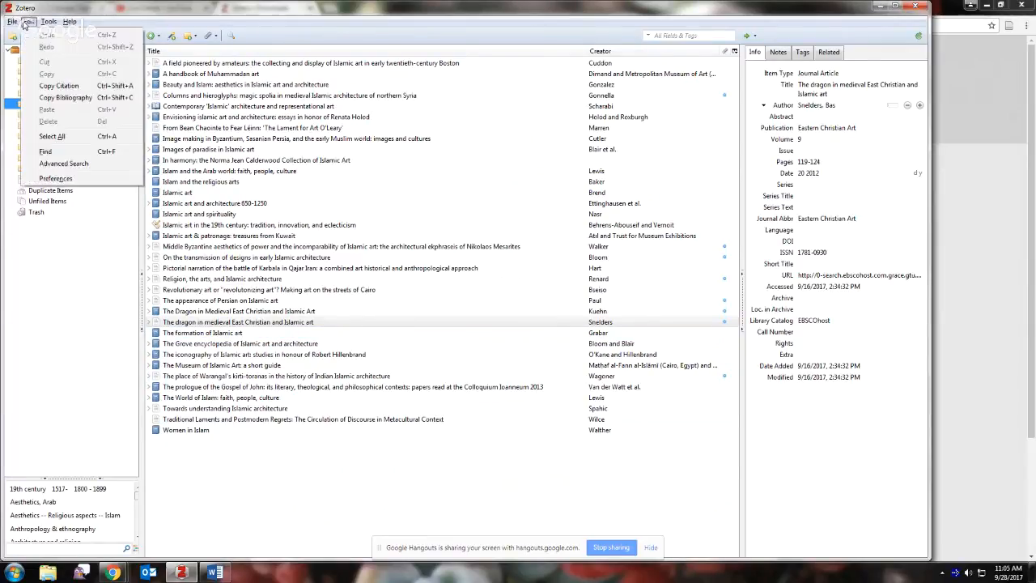
mouse_move(71, 22)
mouse_move(32, 24)
click(56, 179)
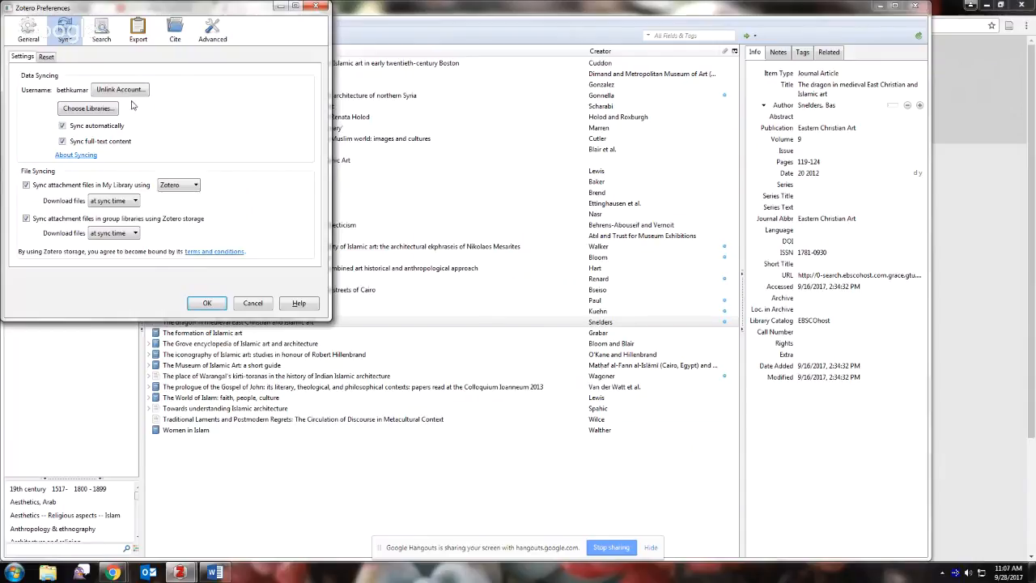
click(203, 304)
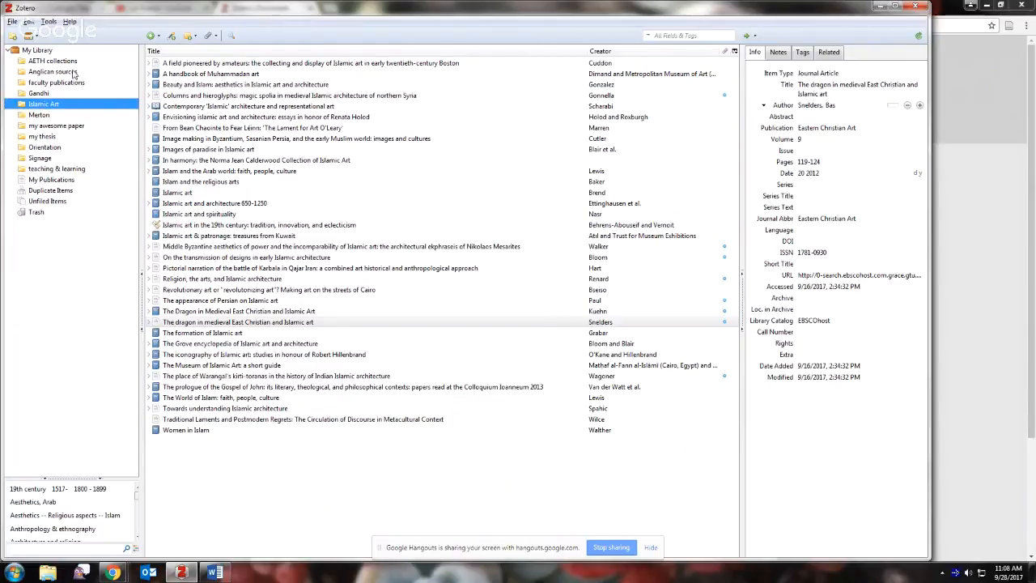
- Create a new collection named "my final paper" in My Library
click(12, 39)
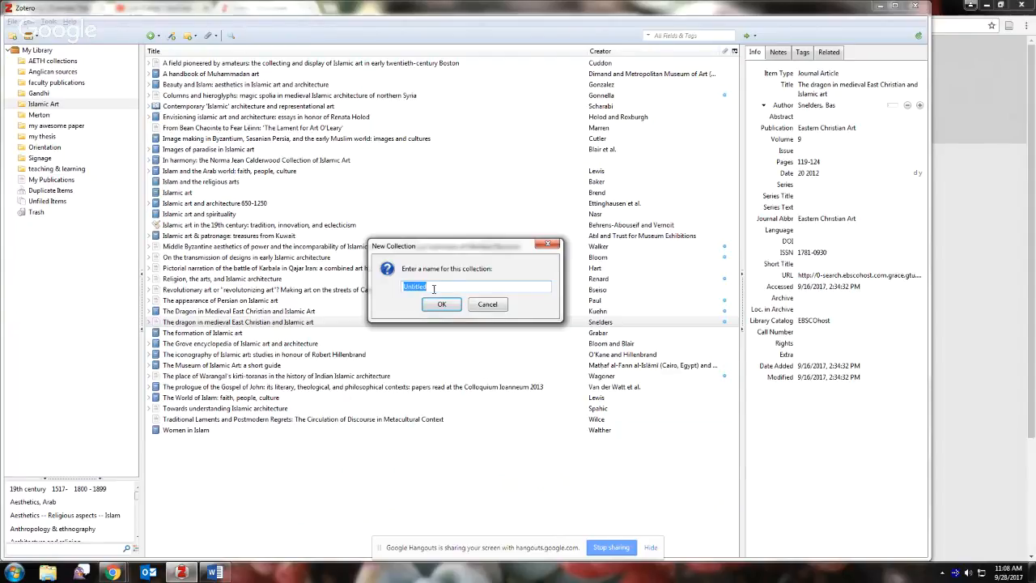
click(400, 290)
drag(434, 288, 380, 275)
text(my final paper)
click(438, 305)
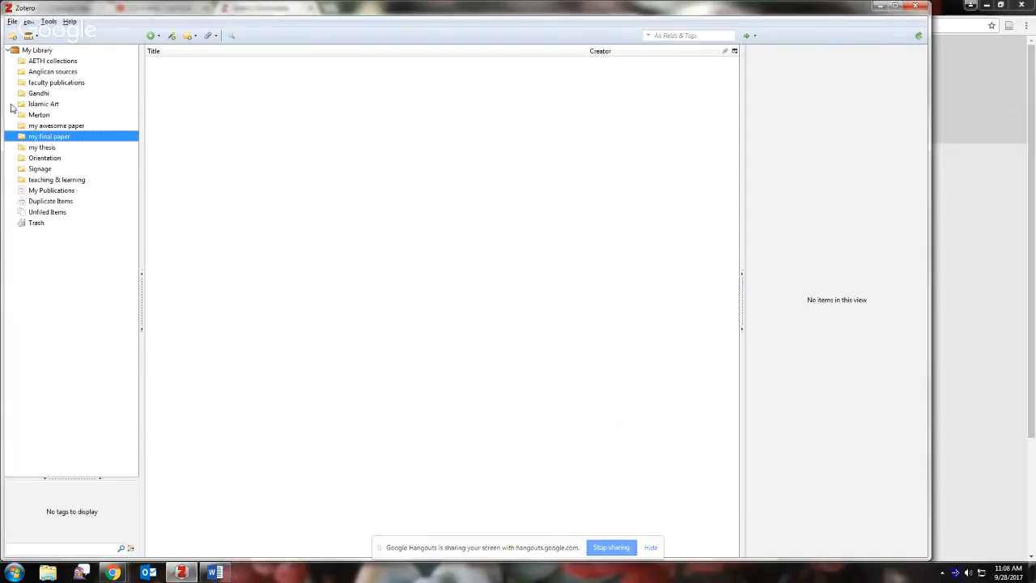
- Browse the Gandhi and Islamic Art collections, and add Gandhi's item "Contemporary 'Islamic' architecture and representational art" to Islamic Art
click(44, 95)
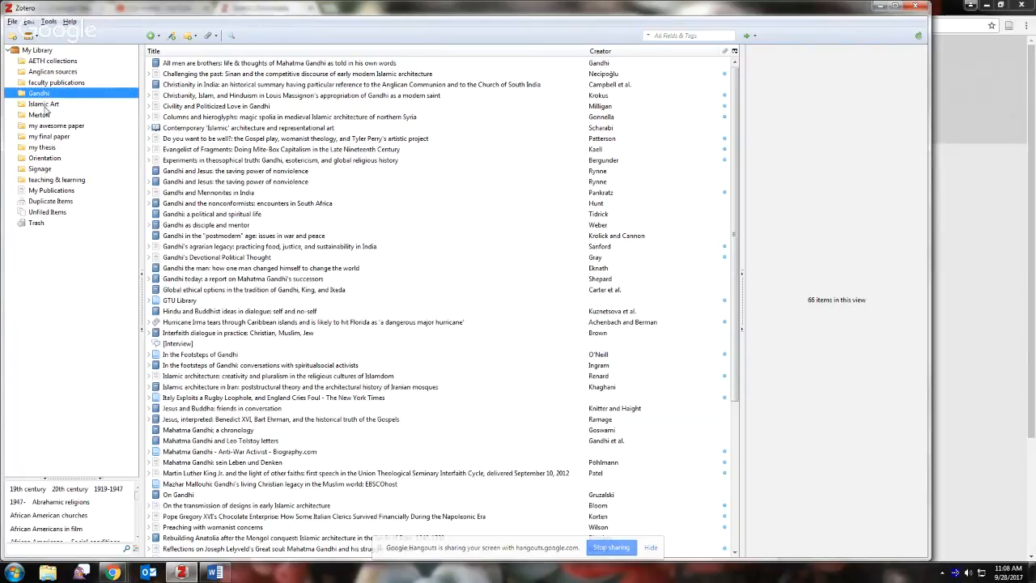
click(47, 107)
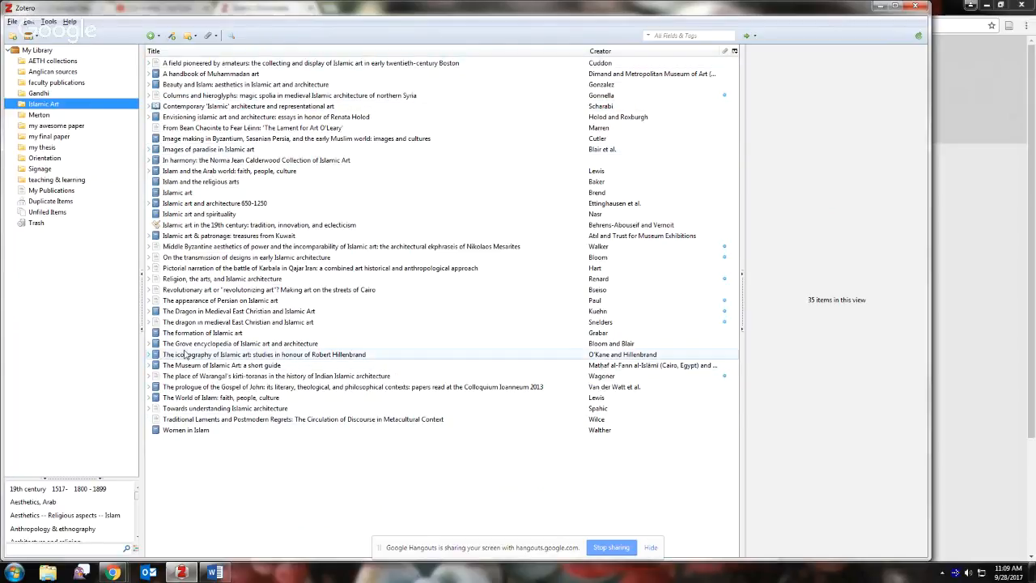
click(39, 93)
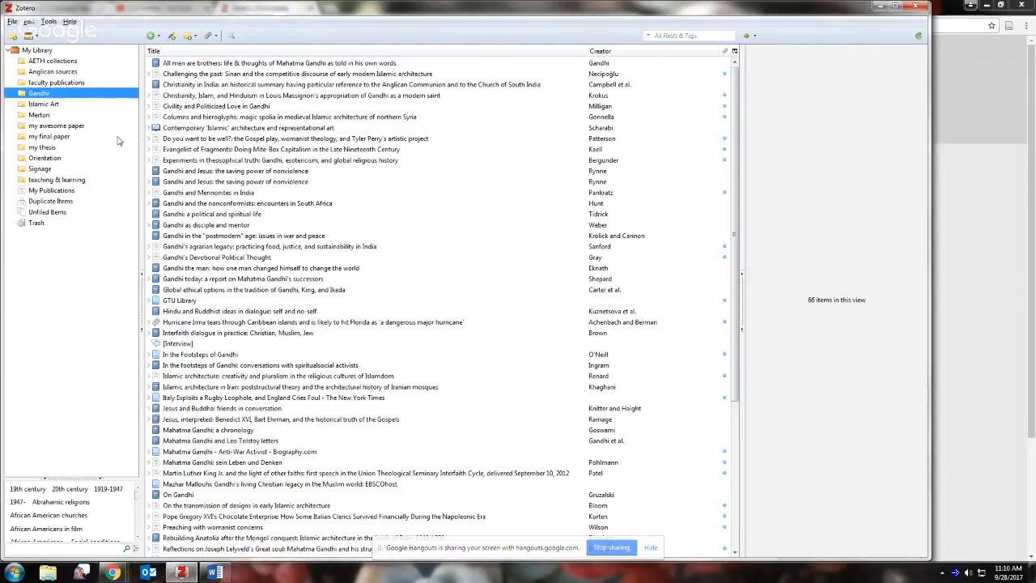
click(209, 131)
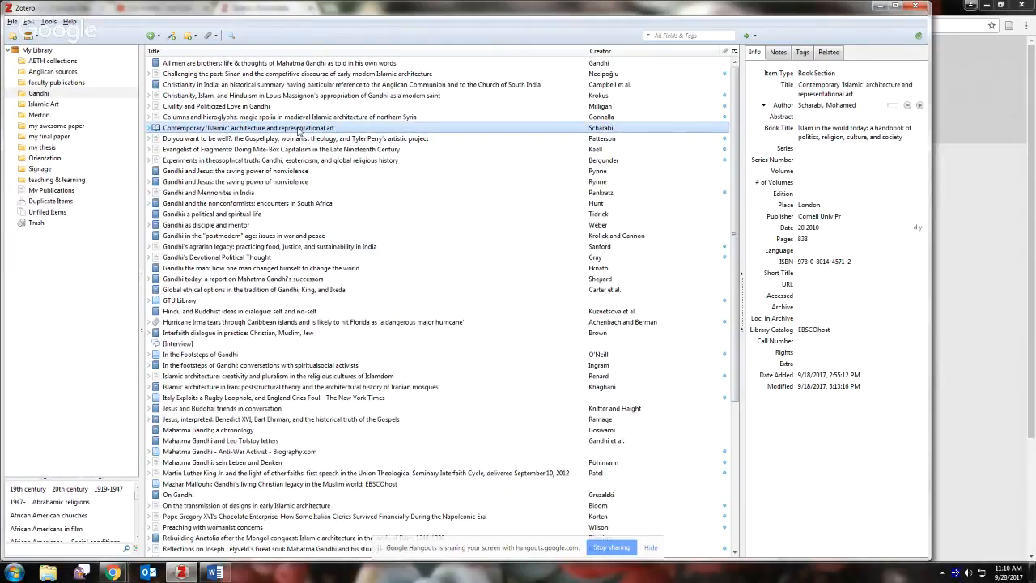
drag(299, 131, 46, 106)
- Remove "Contemporary 'Islamic' architecture and representational art" from the Gandhi collection and open the Islamic Art collection
right_click(214, 132)
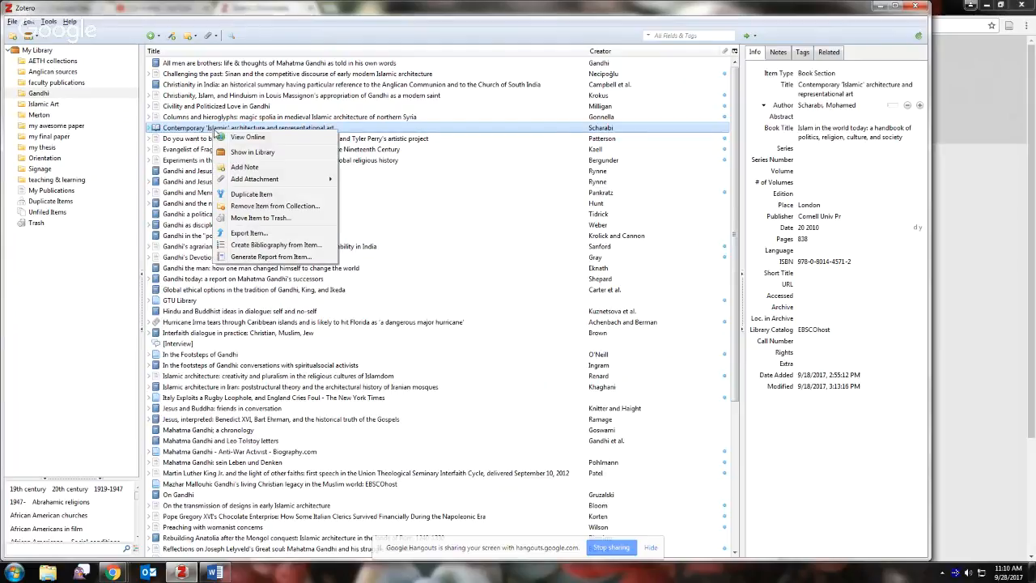
click(286, 212)
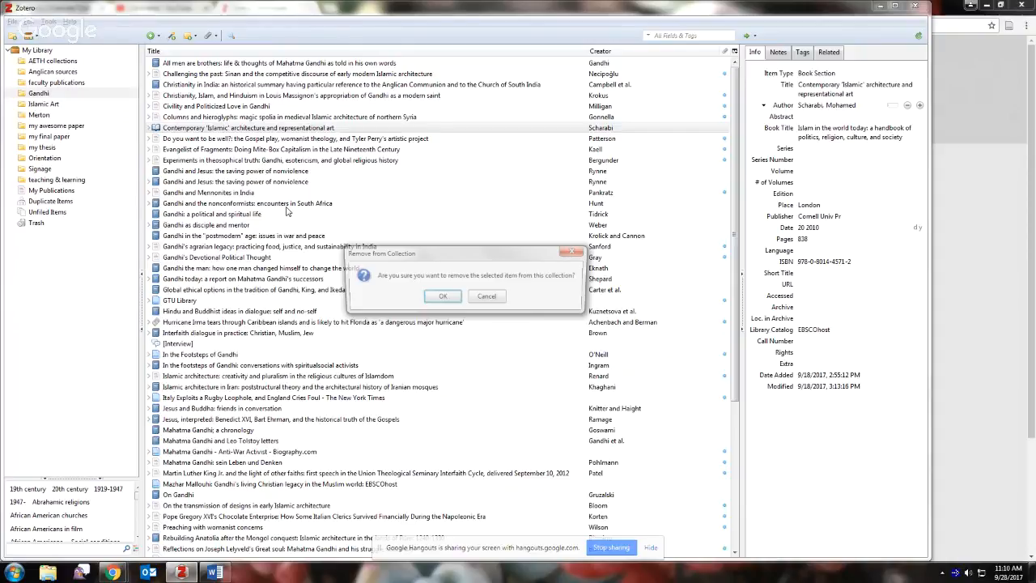
key(Return)
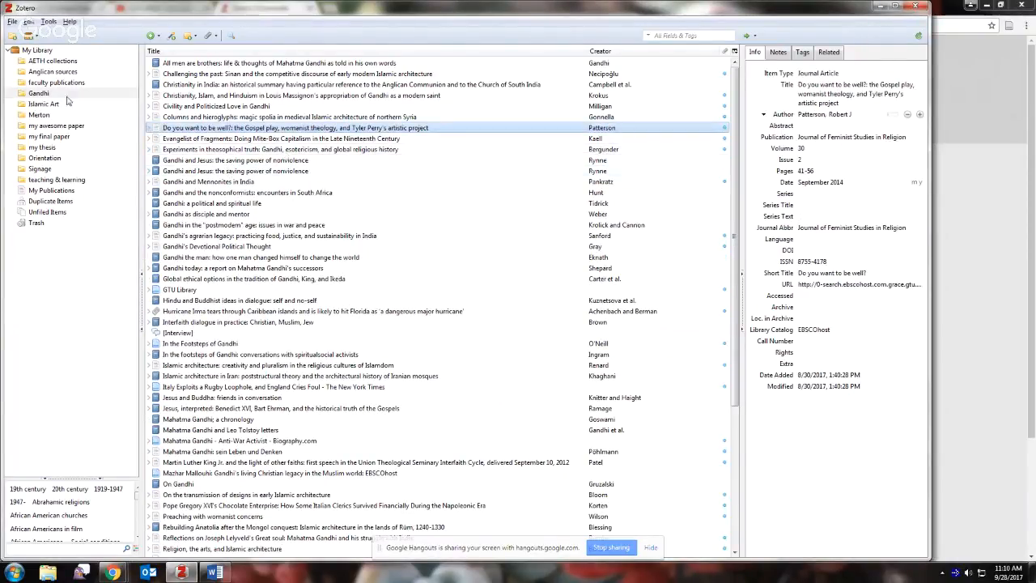
click(41, 95)
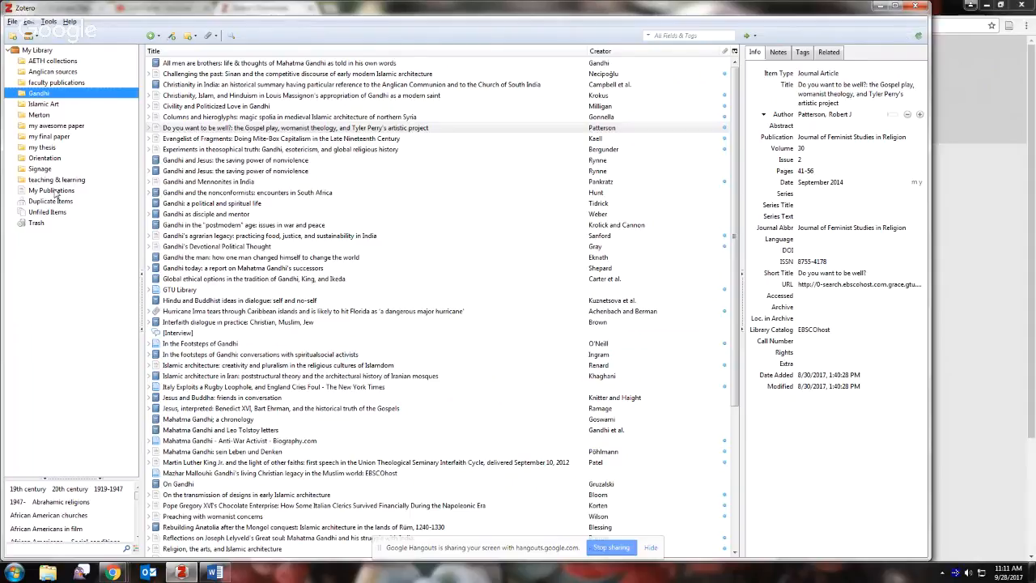
click(45, 104)
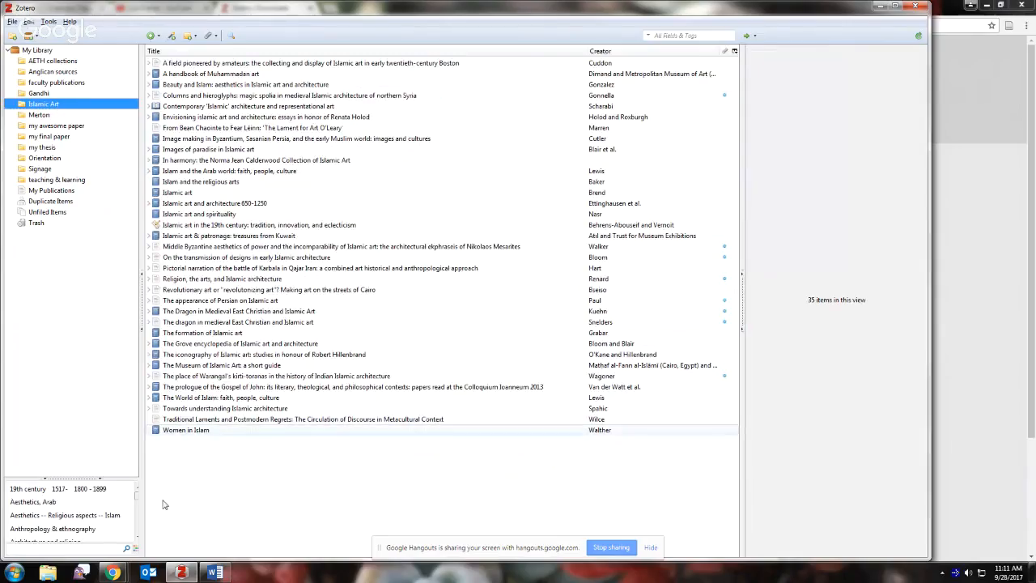
- Switch to the GTU library page in the browser and run a GRACE keyword search for "islamic art"
mouse_move(113, 572)
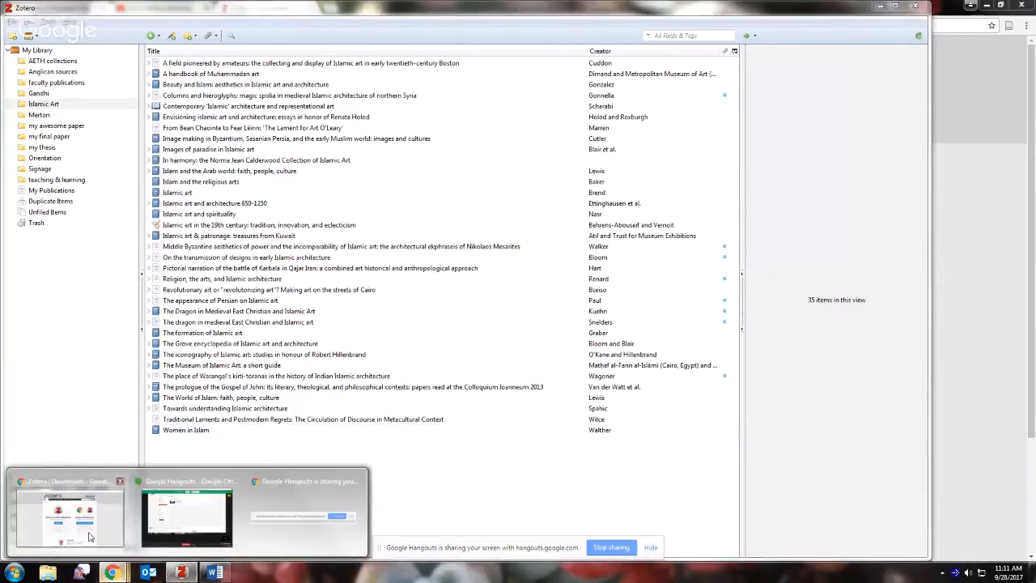
click(102, 525)
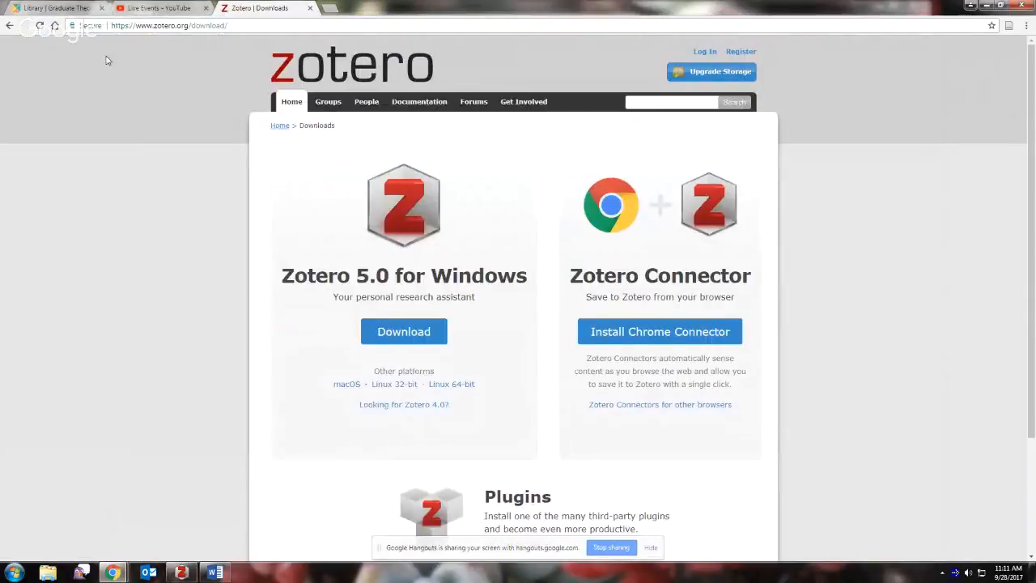
click(50, 8)
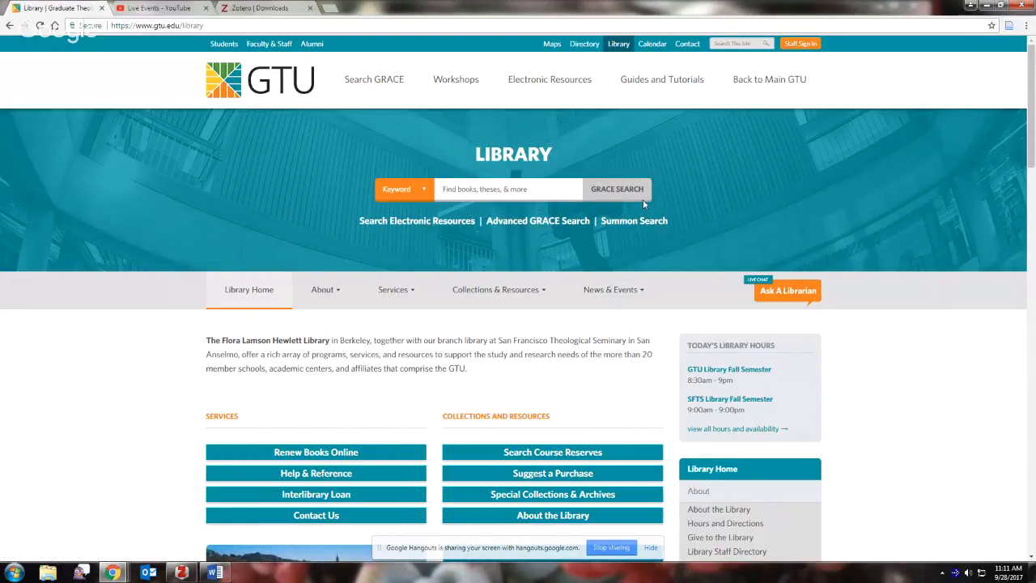
click(445, 189)
text(ca)
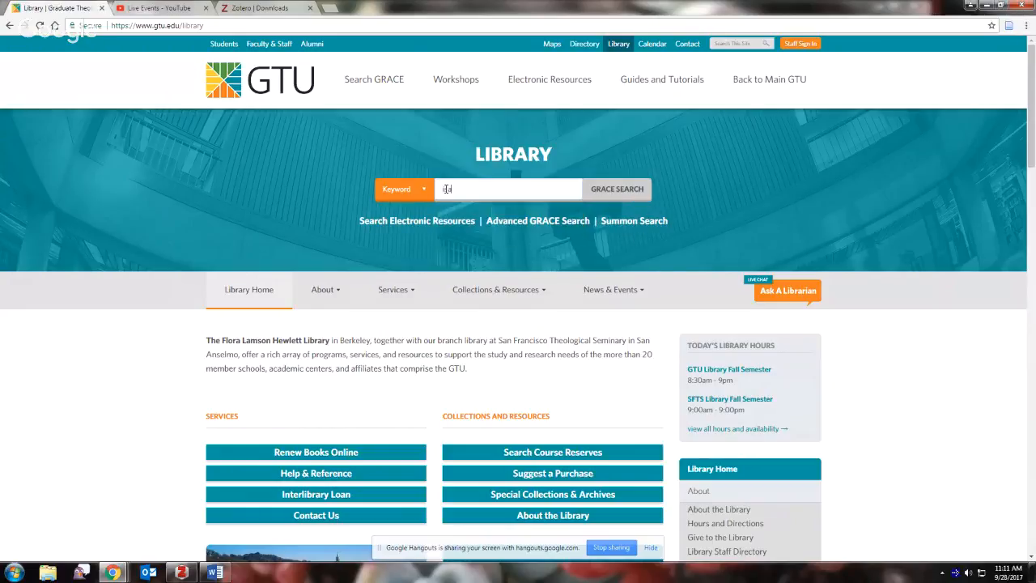
key(Down)
key(Return)
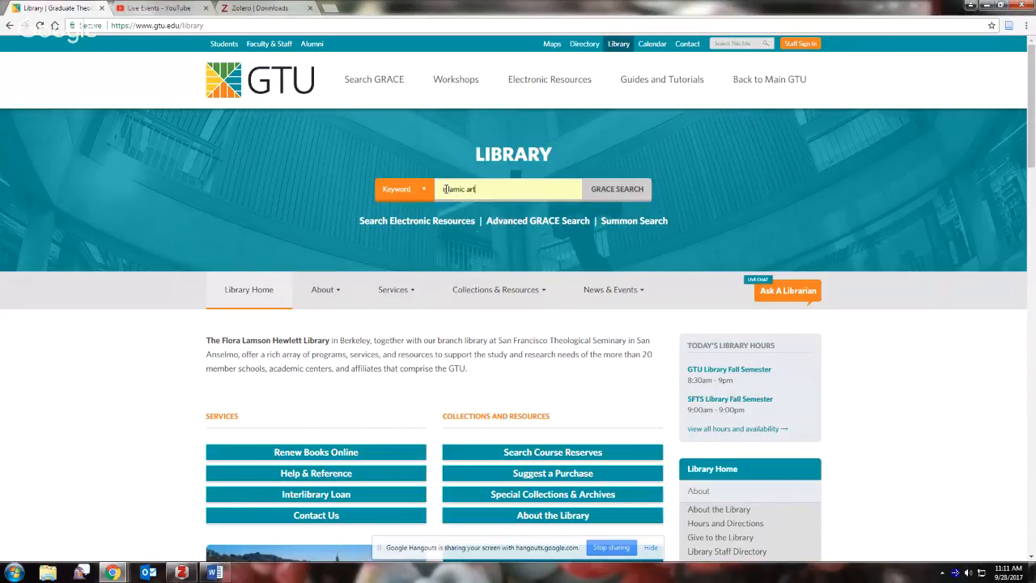
key(Return)
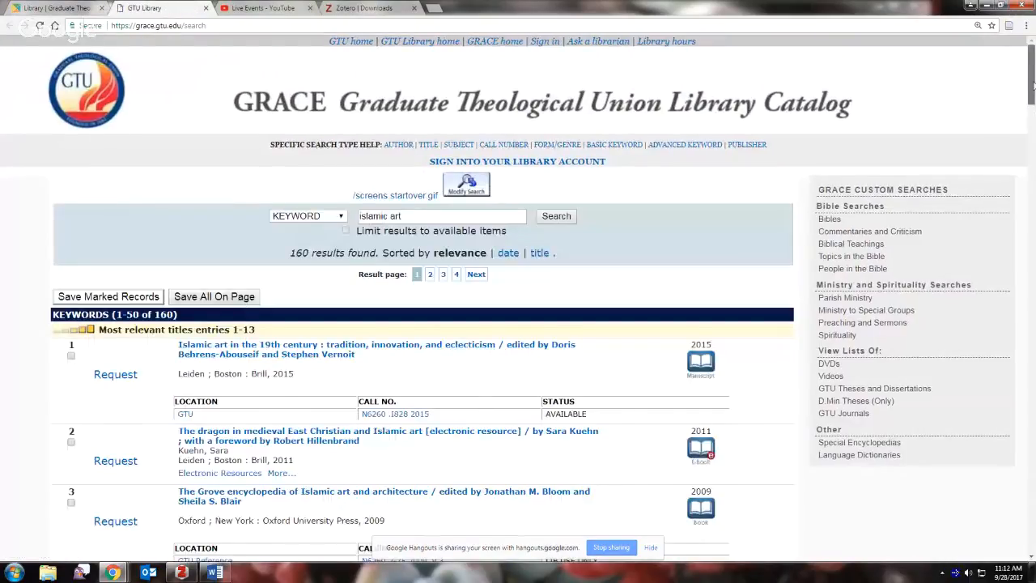
- Open the catalog record for "Islamic art and spirituality" from the results and save it to Zotero
drag(1032, 86, 1030, 186)
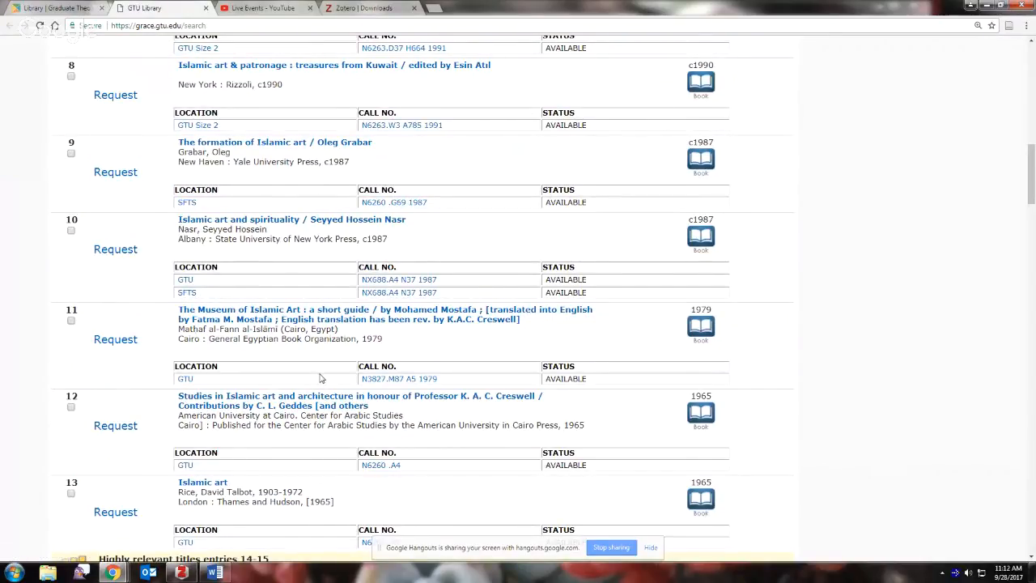
click(339, 226)
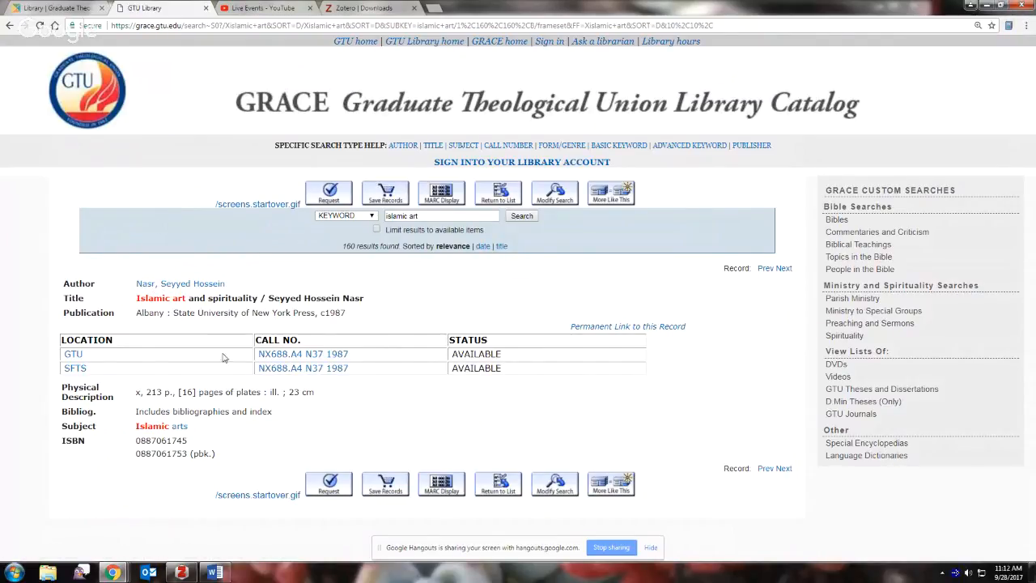
click(1009, 28)
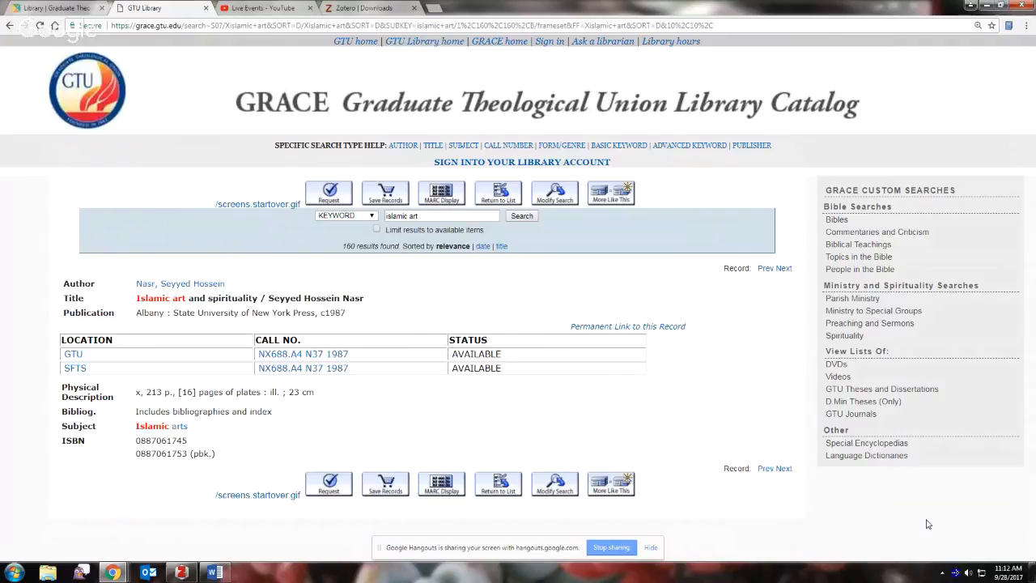
- Switch to Zotero and examine the newly saved "Islamic art and spirituality" entry's details in the Islamic Art collection
click(177, 573)
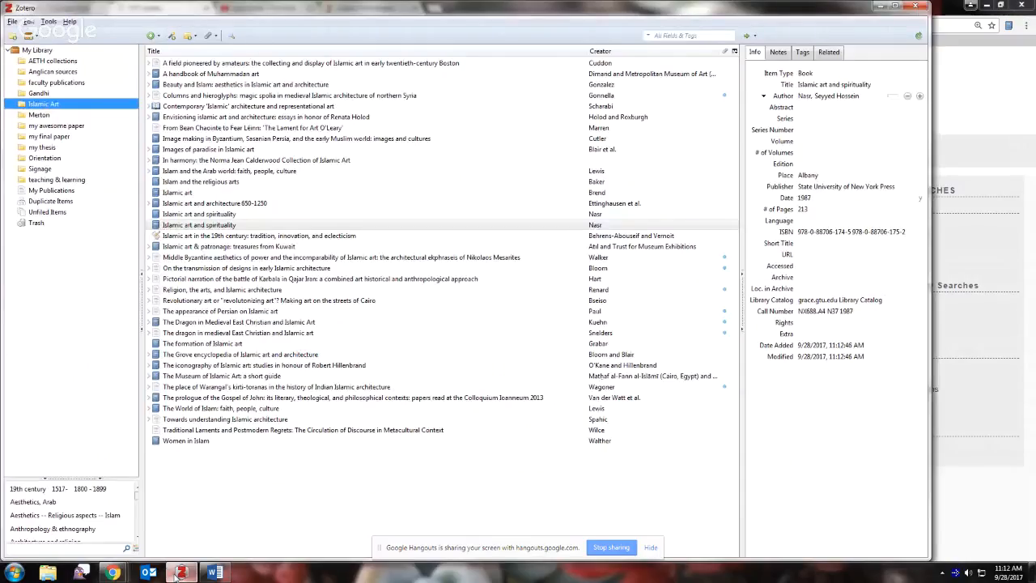
click(196, 227)
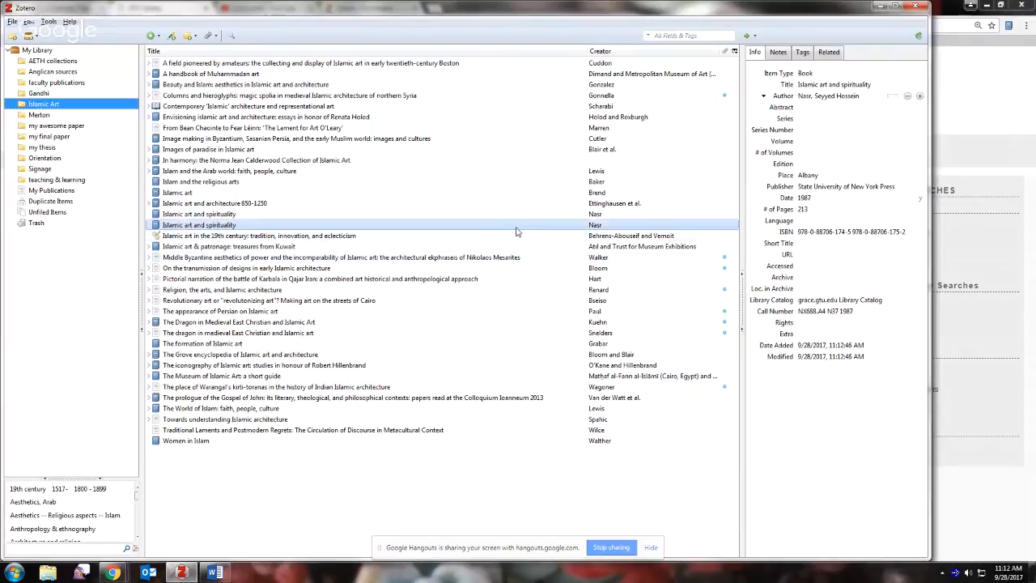
click(859, 245)
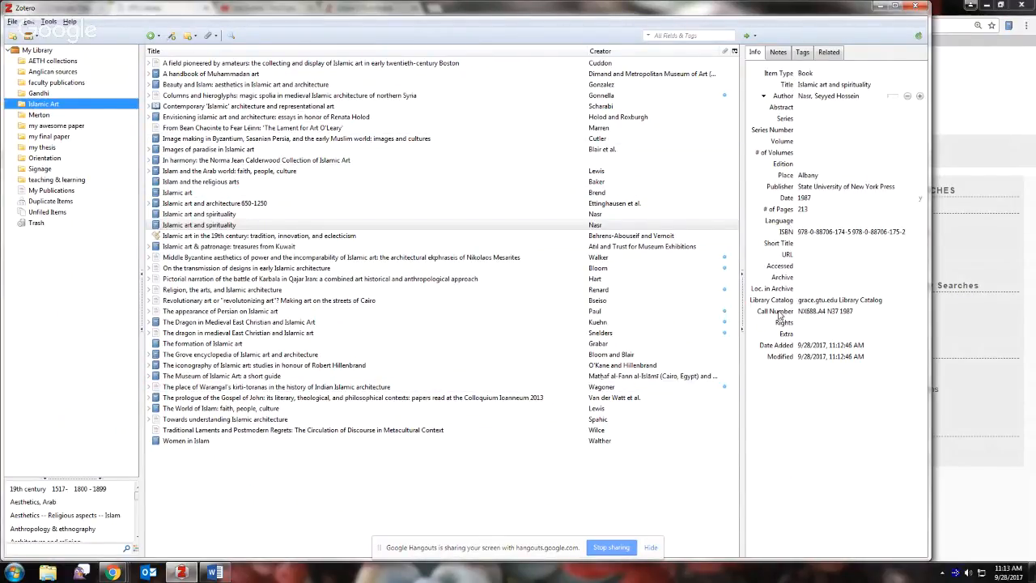
- Review the title, author, date, ISBN, library catalog and call number fields of the saved "Islamic art and spirituality" entry
click(821, 86)
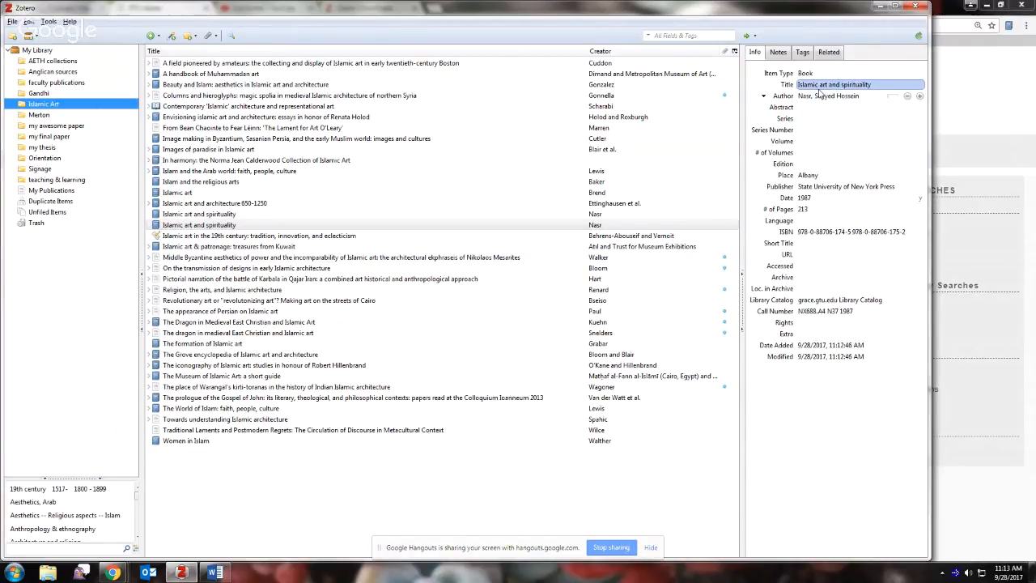
click(821, 97)
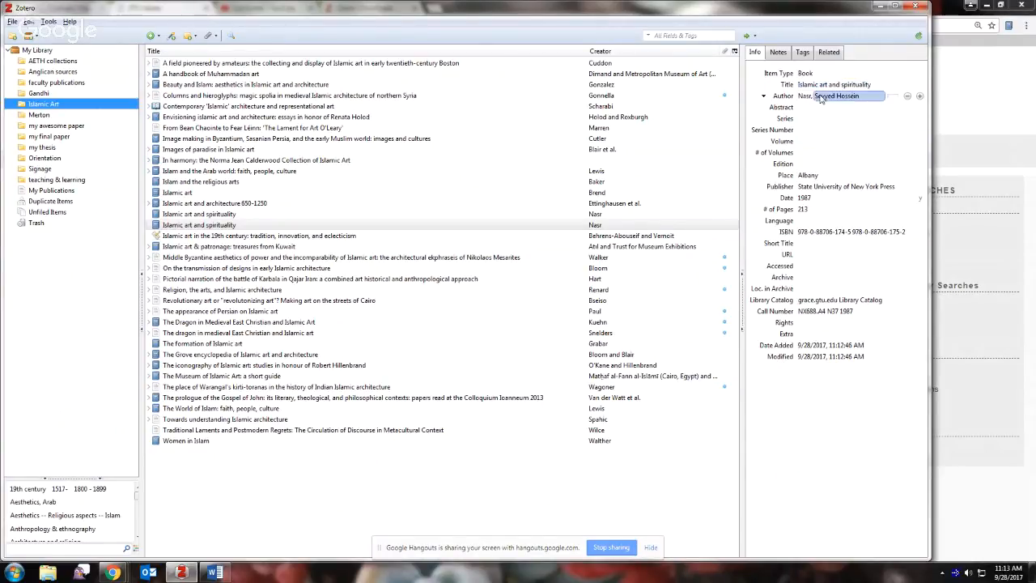
click(803, 200)
click(801, 233)
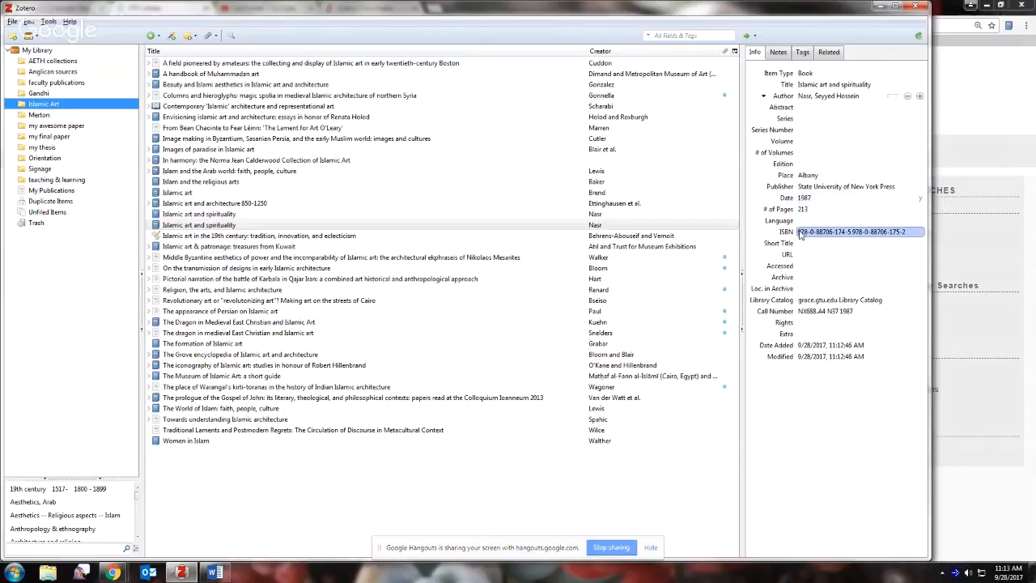
click(798, 299)
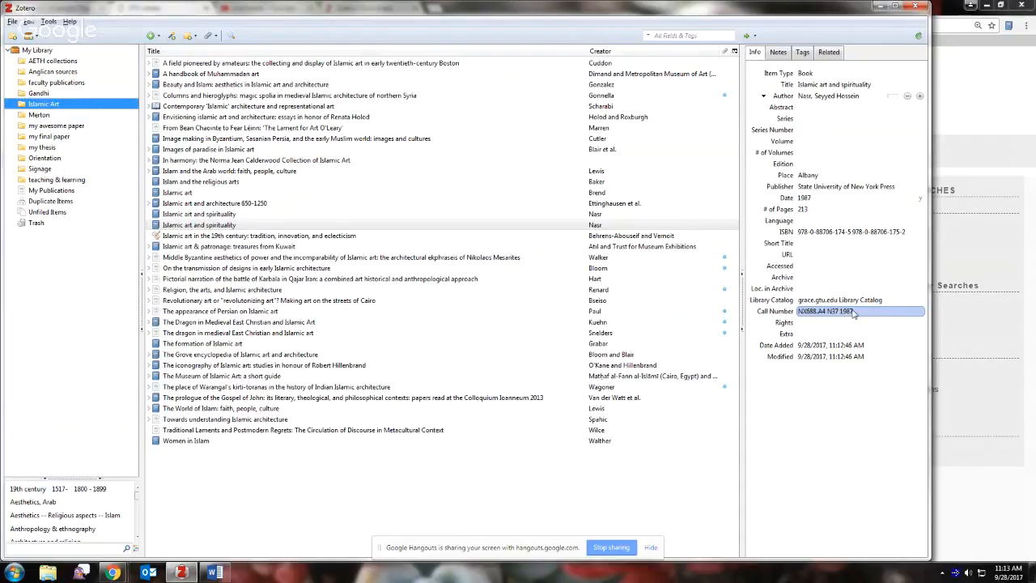
click(841, 312)
- Switch to the browser, return to the "Islamic art and spirituality" catalog record and check the availability status of its copies
click(993, 104)
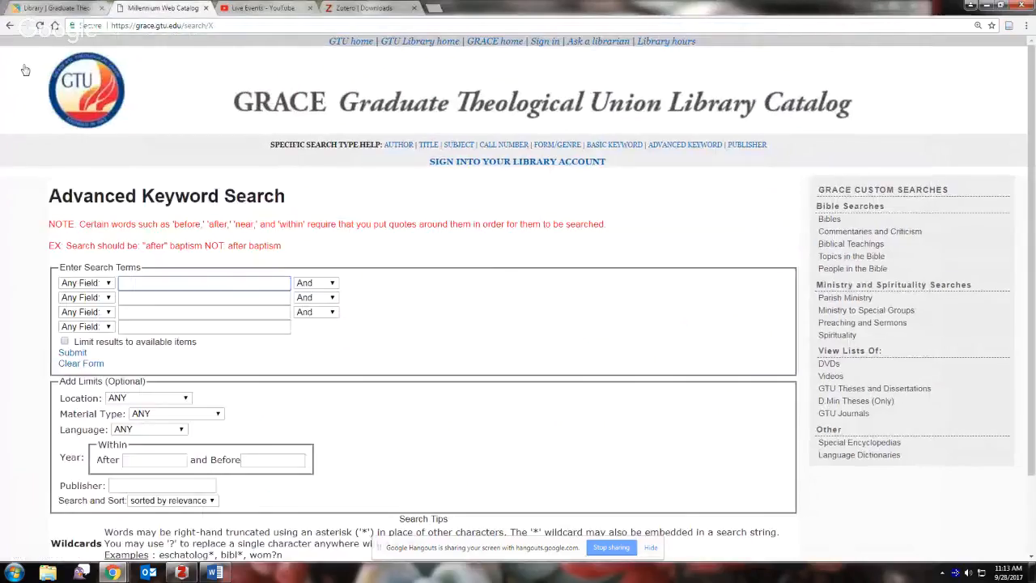
click(10, 25)
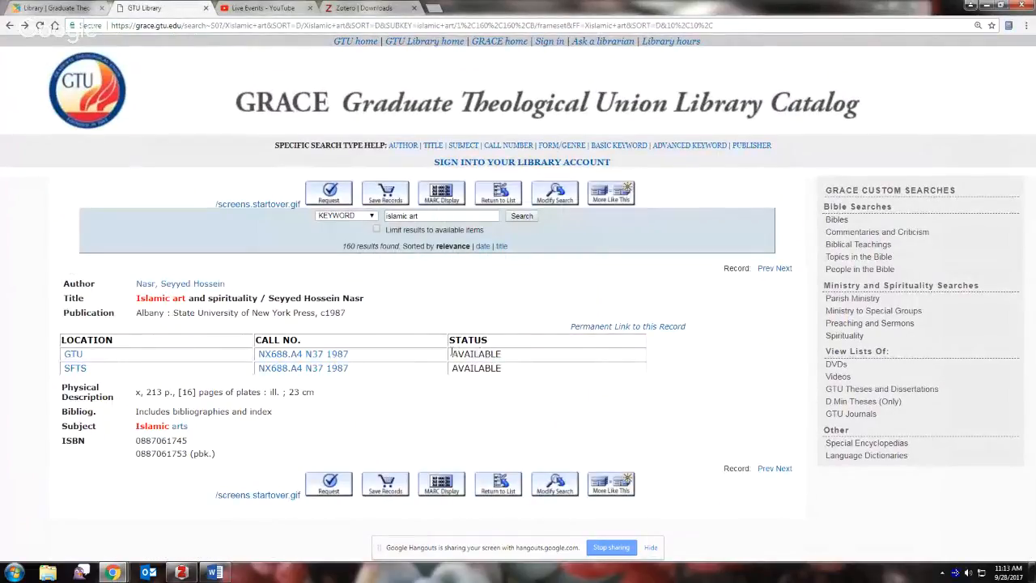
drag(452, 354, 517, 358)
click(512, 363)
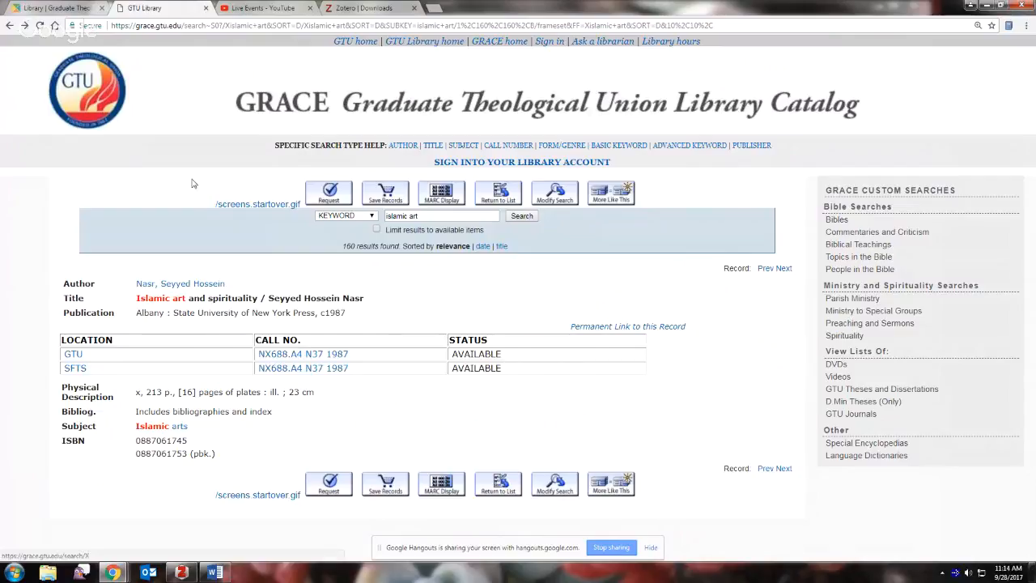
- Return to the GTU library home page and run a new GRACE keyword search for "islamic art"
click(9, 27)
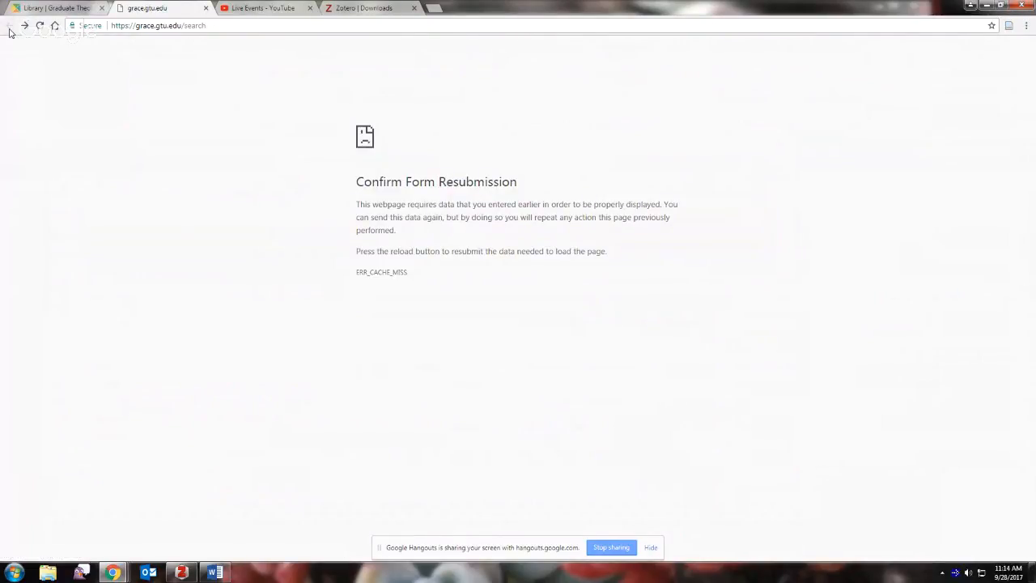
click(55, 26)
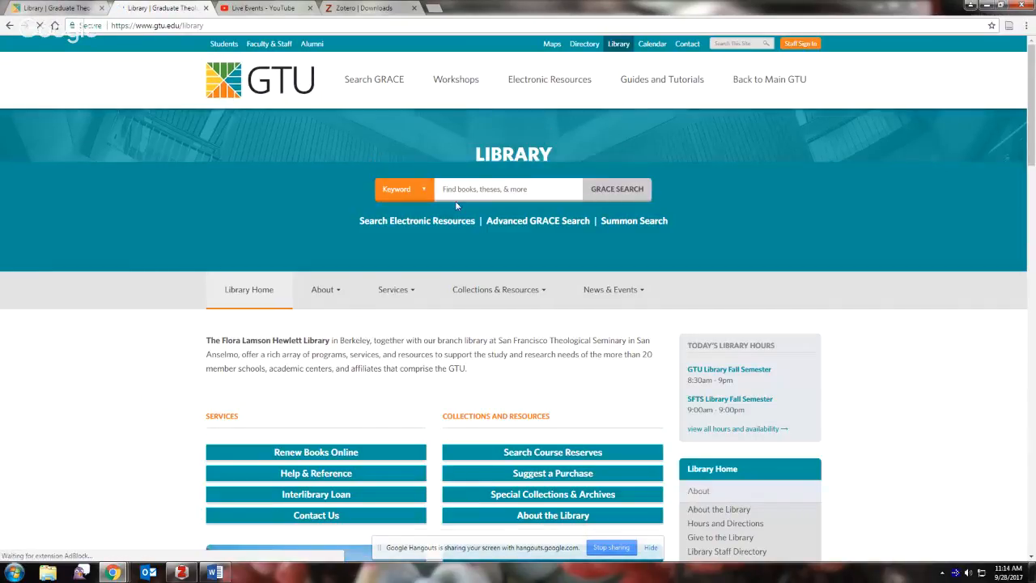
click(464, 186)
text(is)
key(Down)
key(Return)
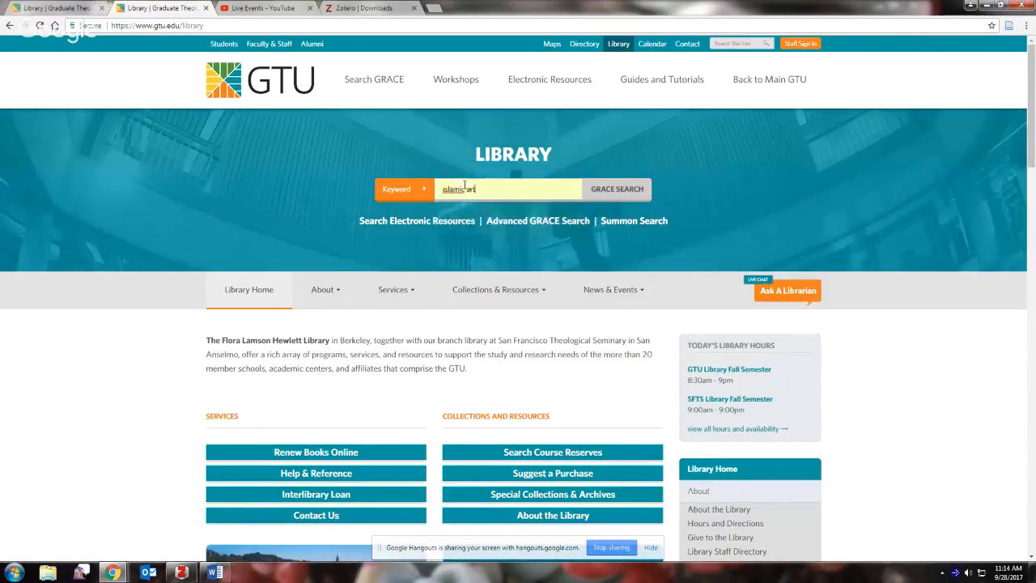
key(Return)
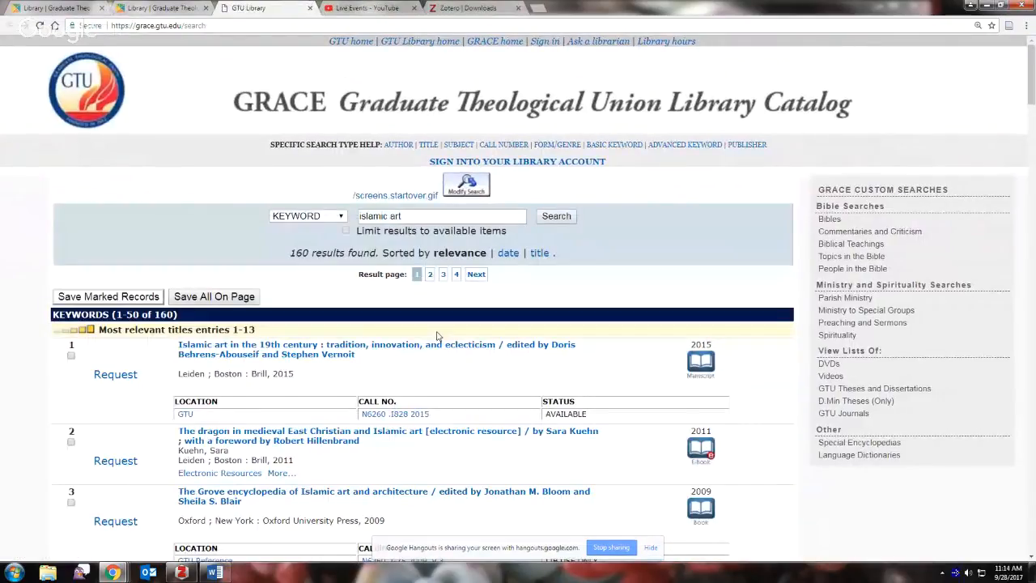
- Open the catalog record for "Islamic art in the 19th century: tradition, innovation, and eclecticism" and save it to Zotero
click(321, 352)
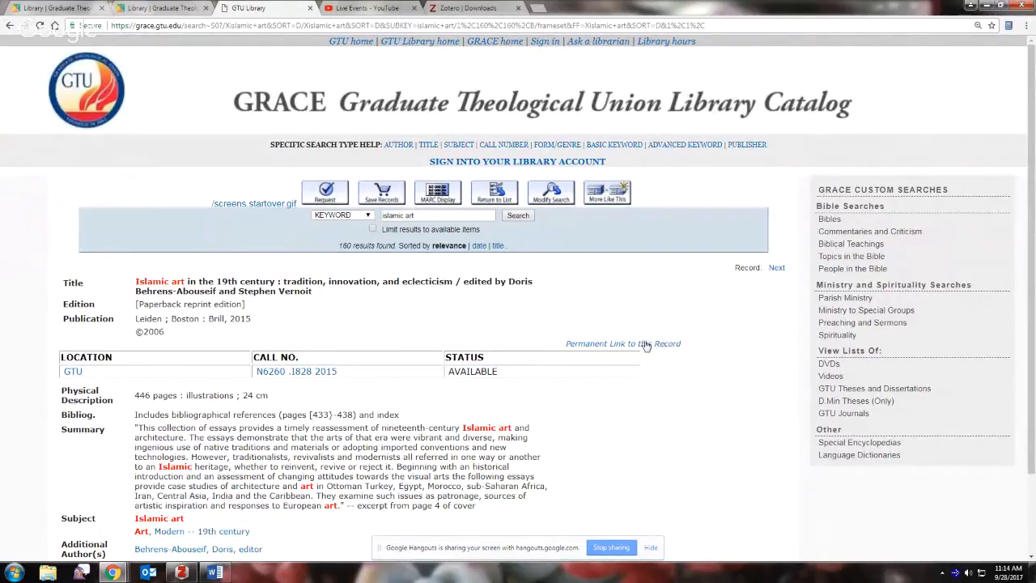
click(1008, 27)
scroll(1032, 62, down, 2)
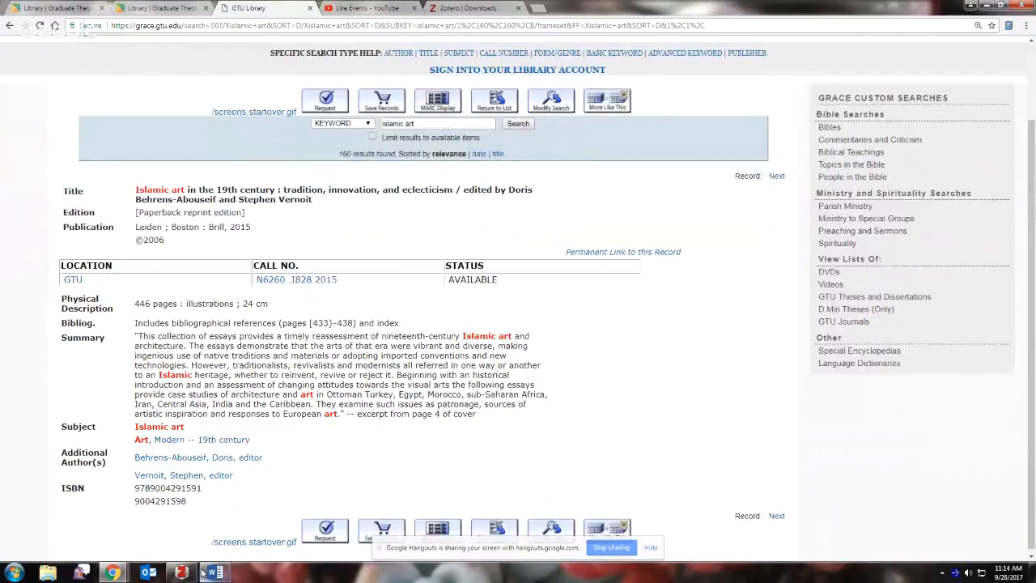
- Switch to Zotero and change the item type of the new "Islamic art in the 19th century" entry to Book
click(185, 573)
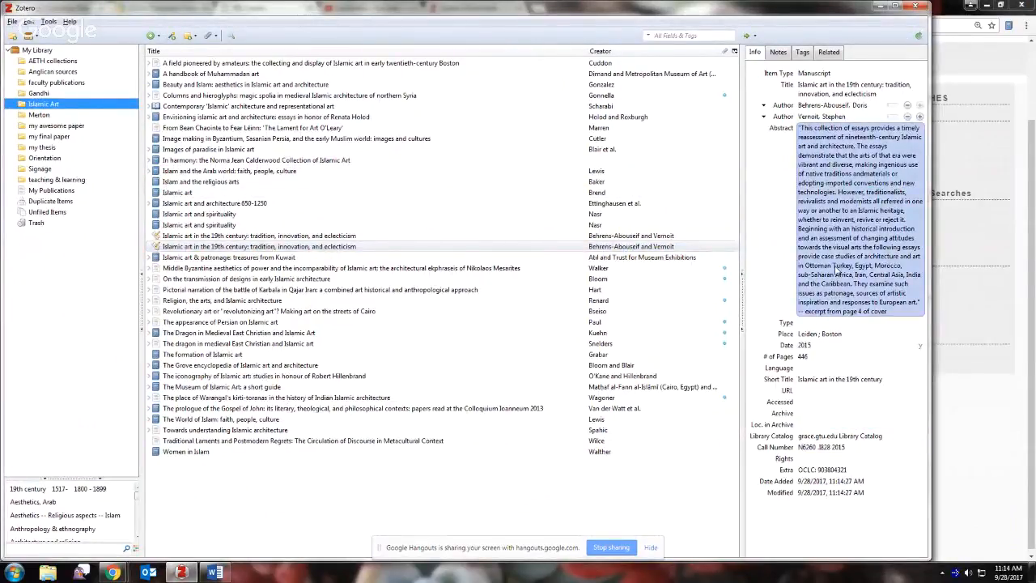
click(823, 76)
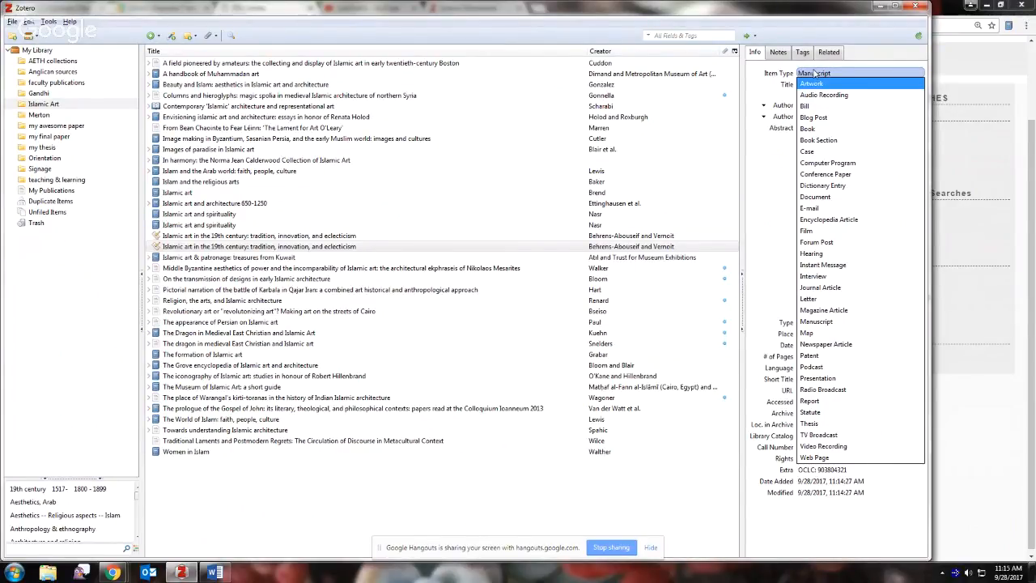
click(809, 130)
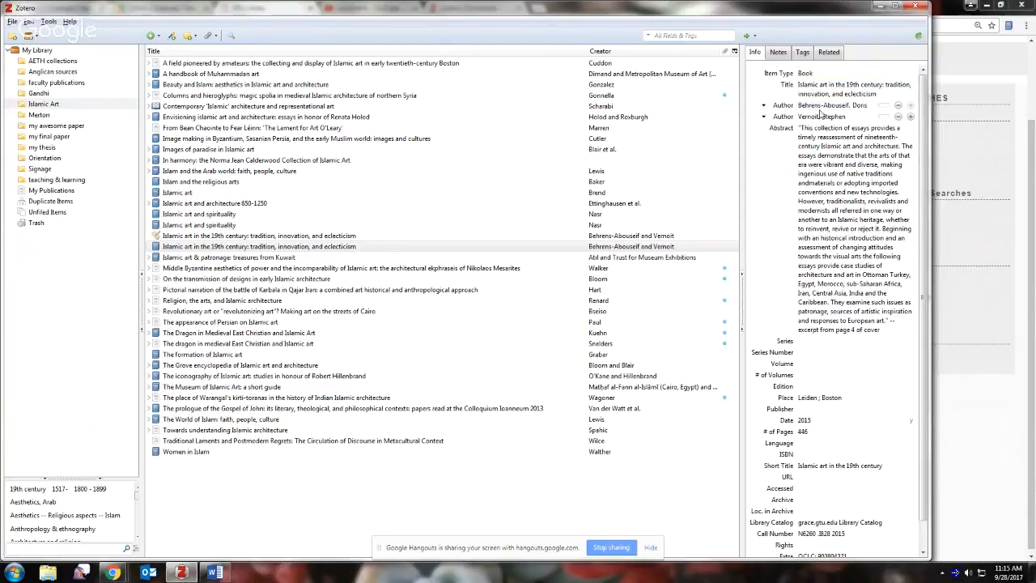
- Review the title, authors, abstract, short title and remaining fields of the "Islamic art in the 19th century" entry
click(823, 93)
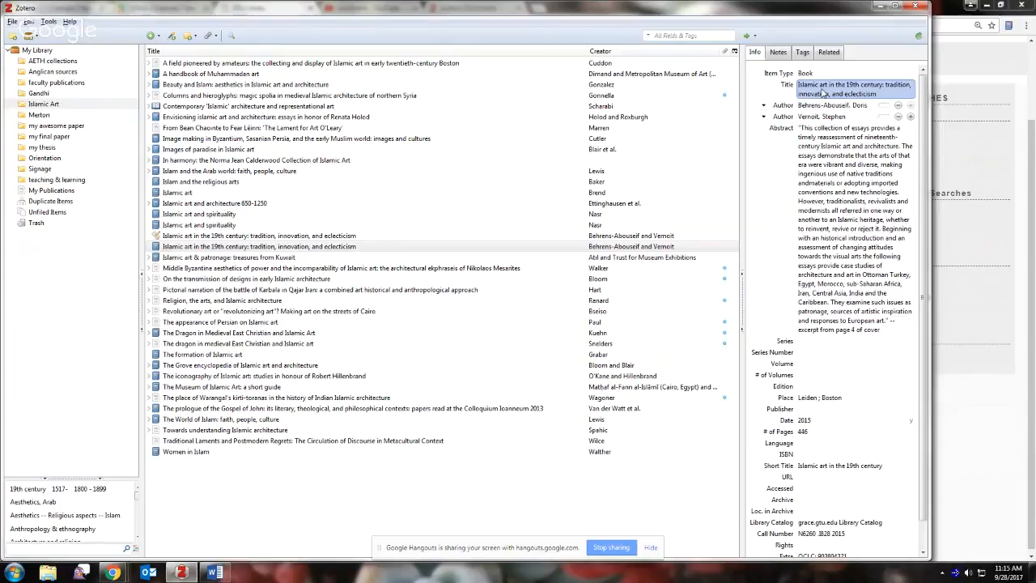
click(822, 170)
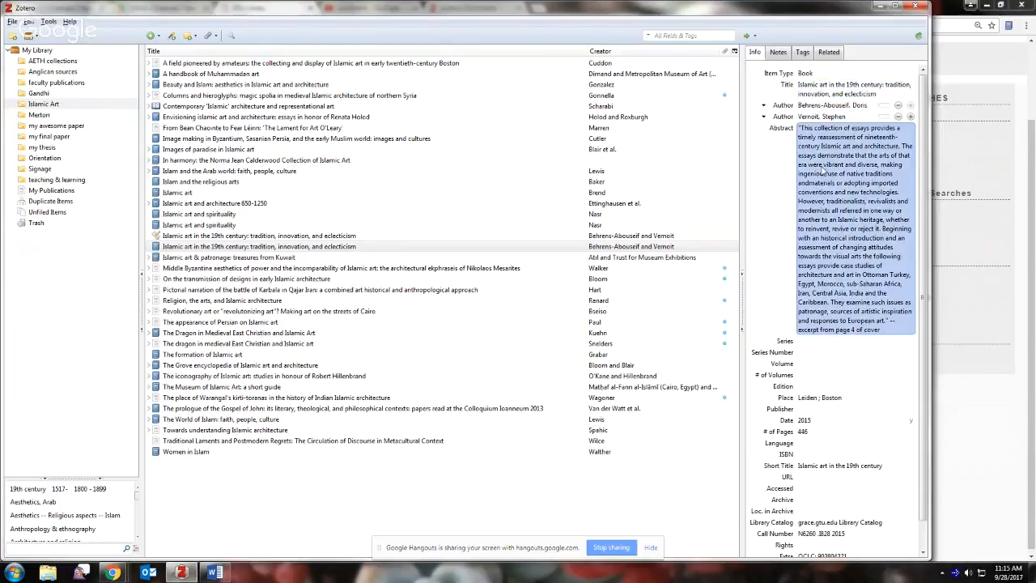
click(812, 467)
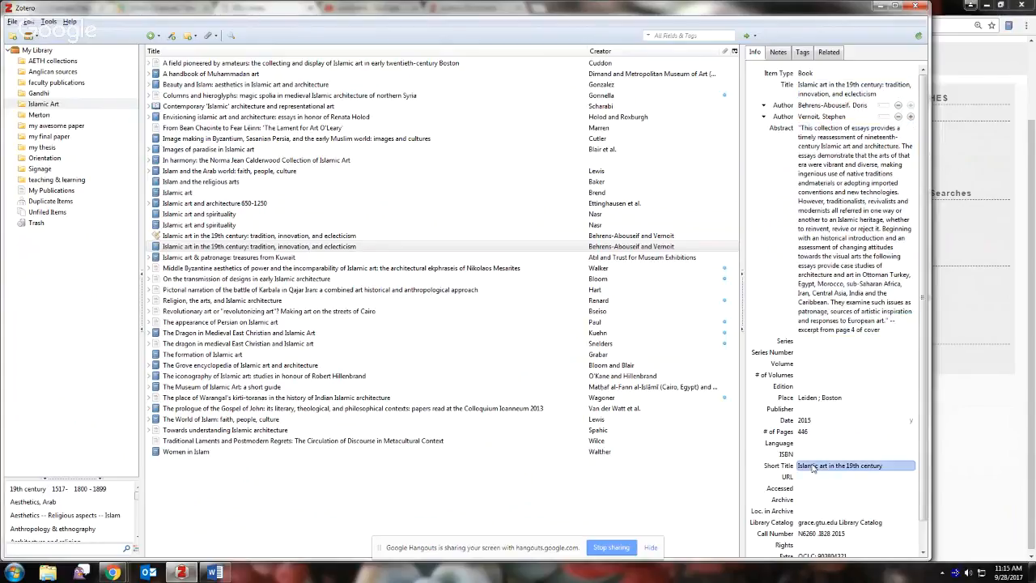
drag(923, 294, 923, 344)
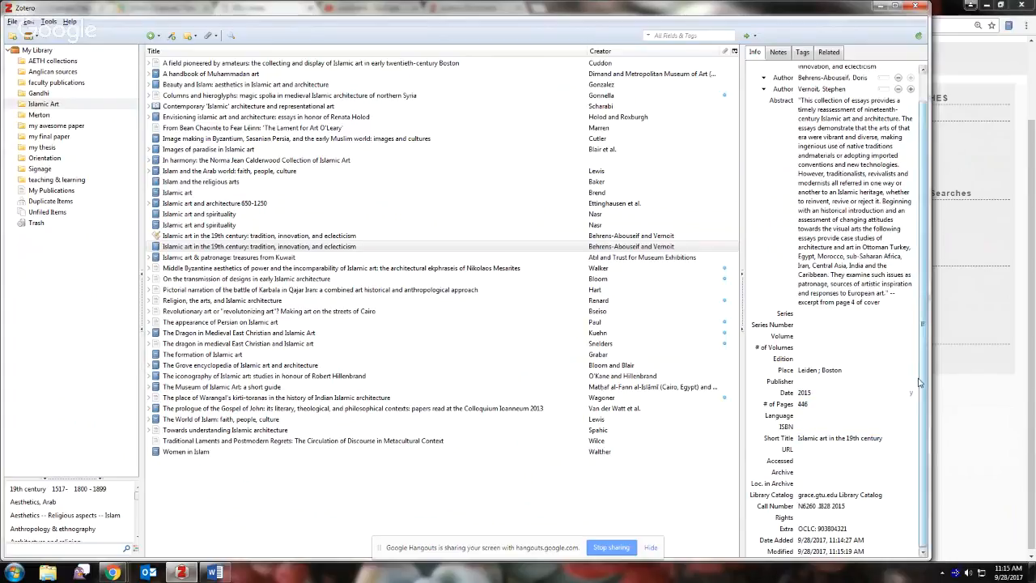
drag(924, 381, 953, 204)
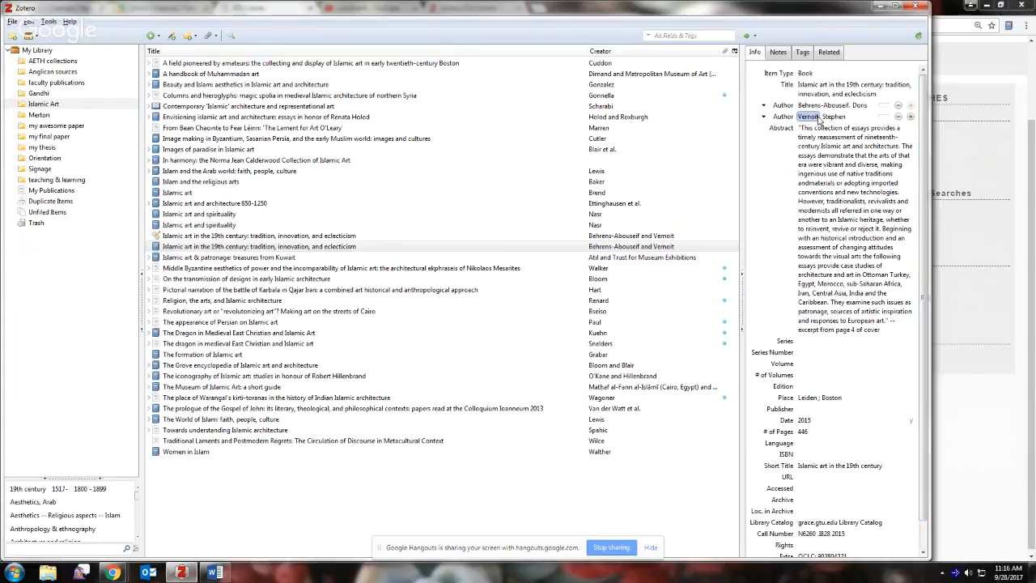
click(810, 87)
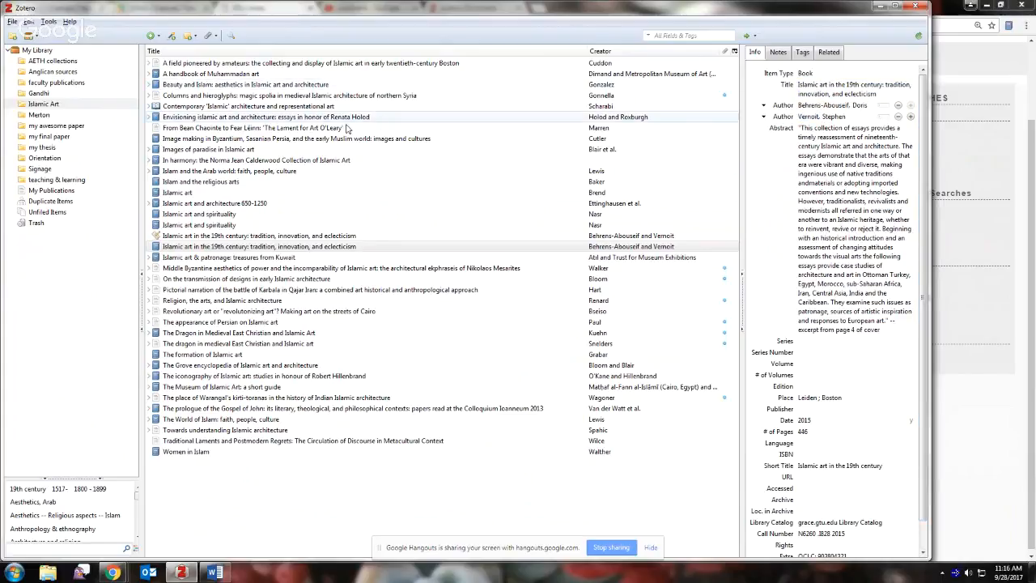
- Examine the creator and title fields of the "In harmony" and "Islam and the Arab world: faith, people, culture" entries
click(247, 162)
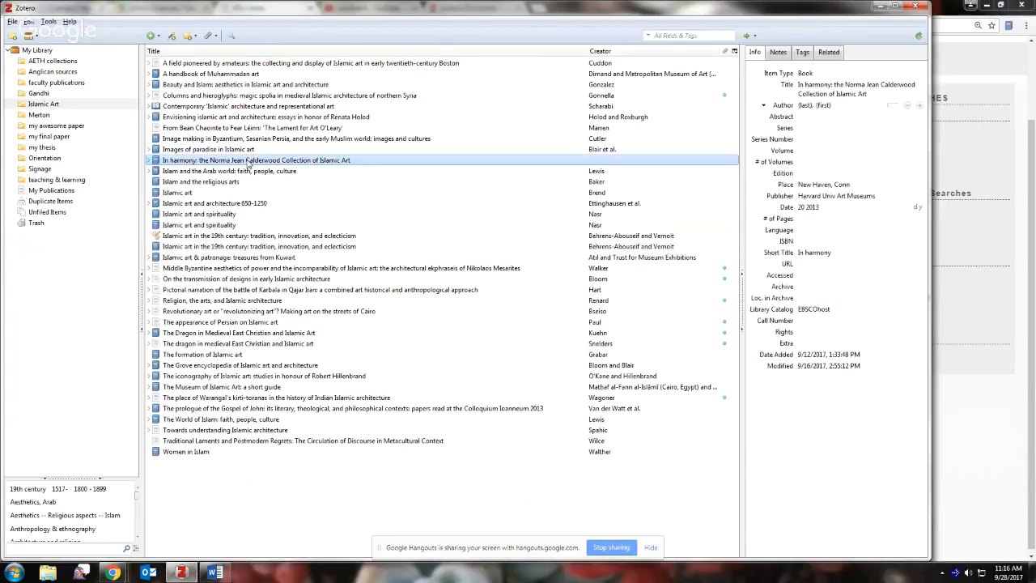
click(824, 106)
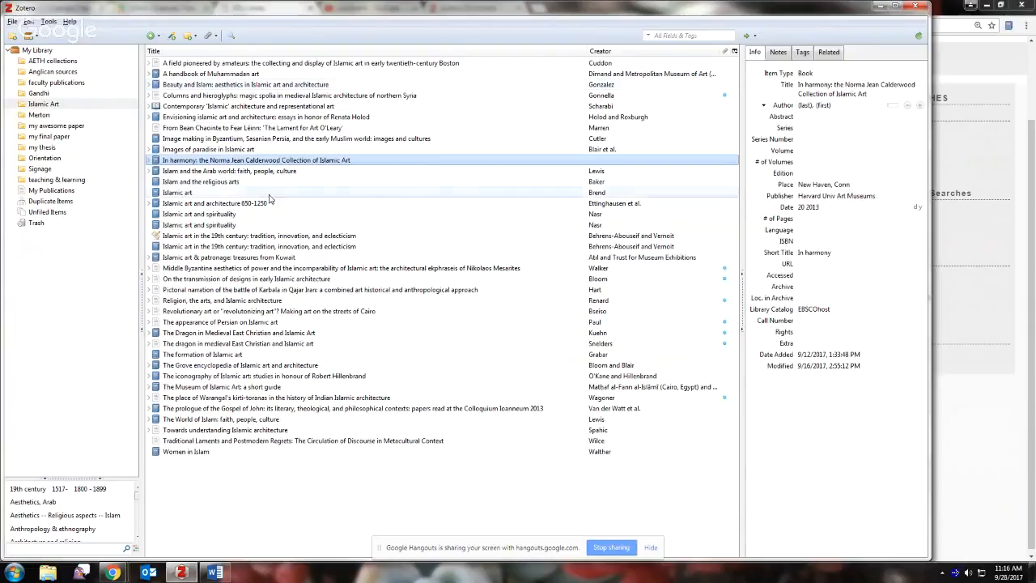
click(215, 171)
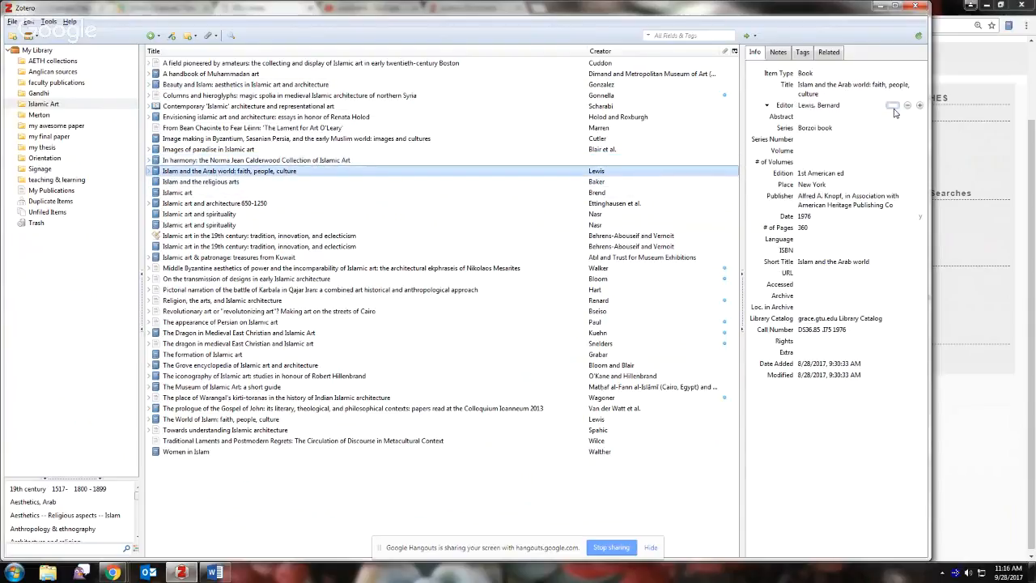
click(822, 111)
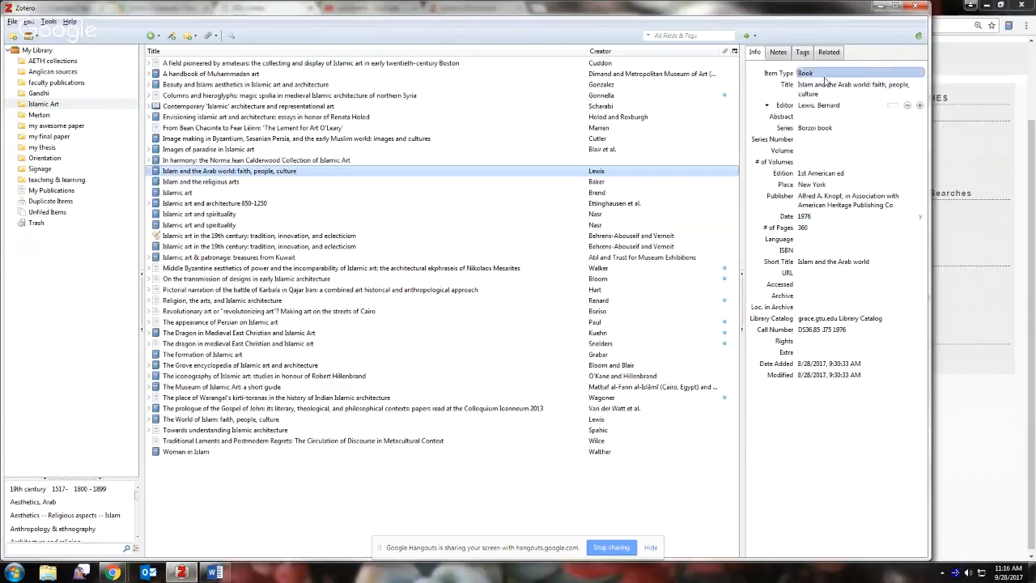
click(812, 108)
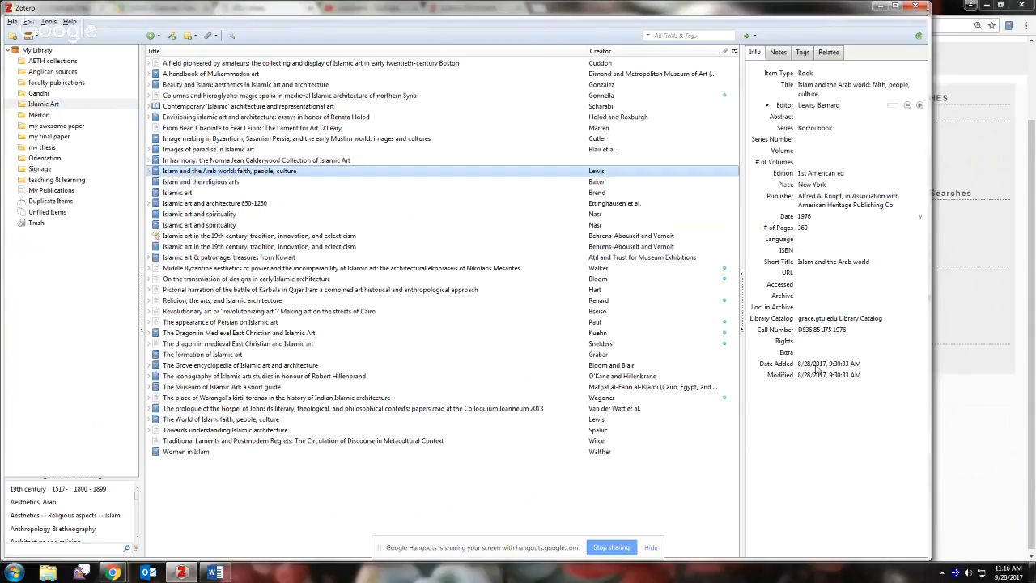
click(811, 95)
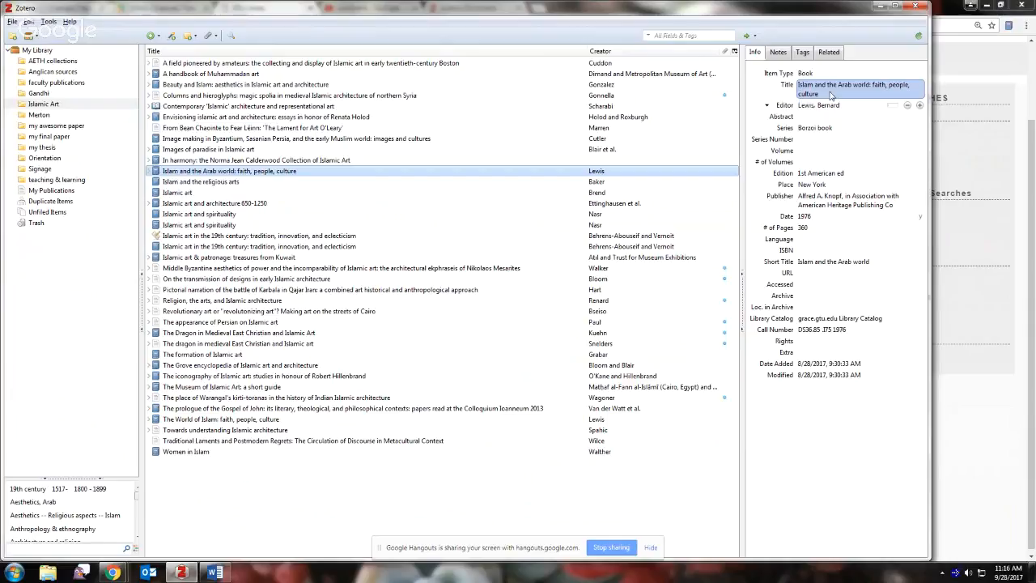
click(818, 106)
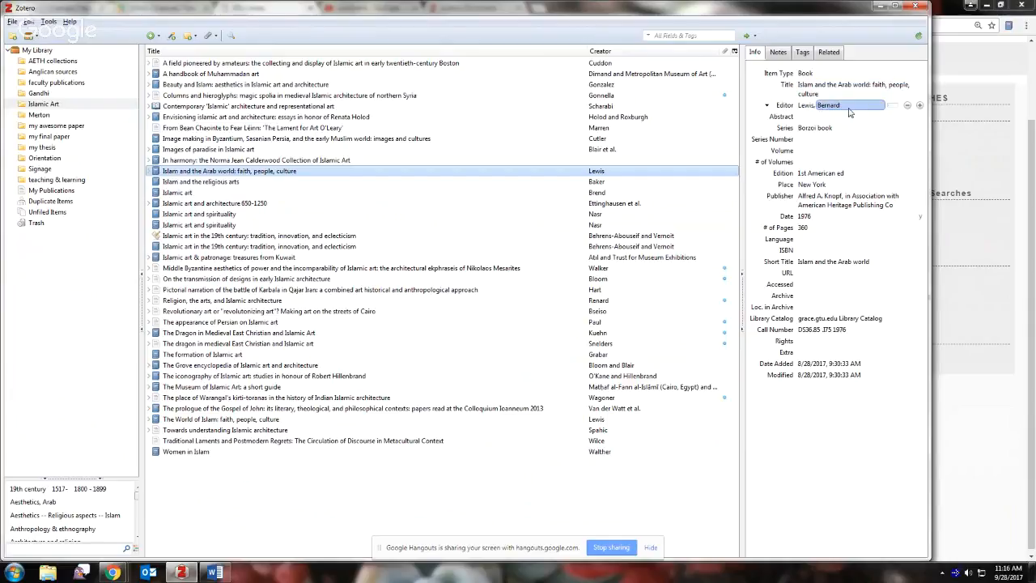
- Switch to the browser, go to the following catalog record, "The dragon in medieval East Christian and Islamic art", and save it to Zotero
click(952, 443)
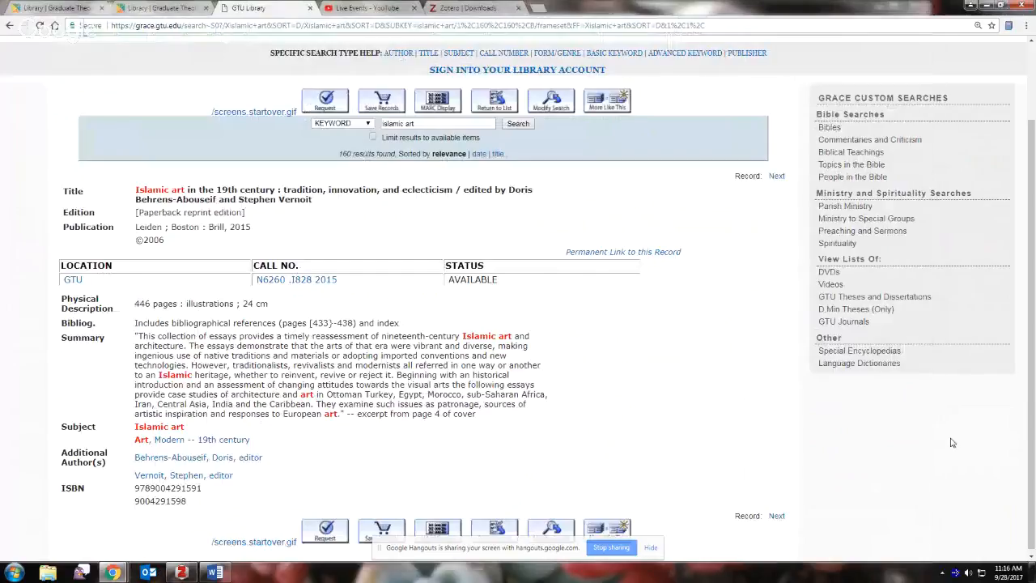
click(776, 175)
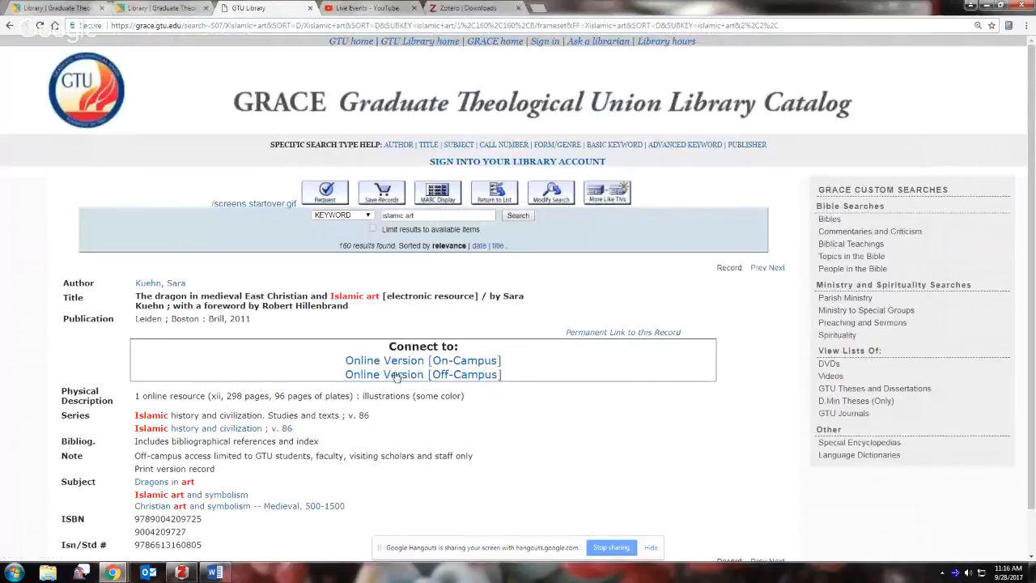
click(1009, 26)
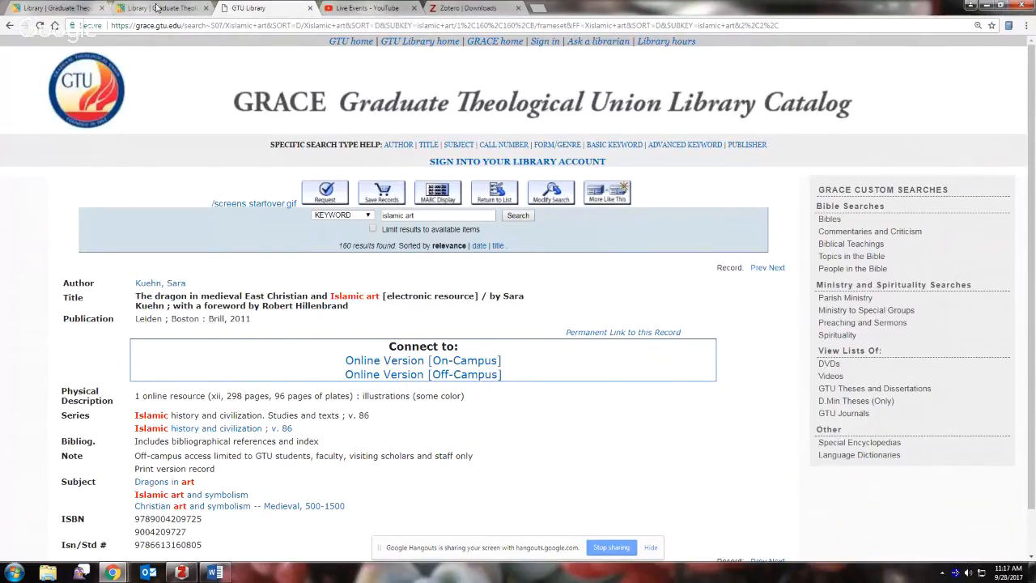
- Close the catalog record and open the library's Electronic Resources page at the Theology & Philosophy databases
click(309, 8)
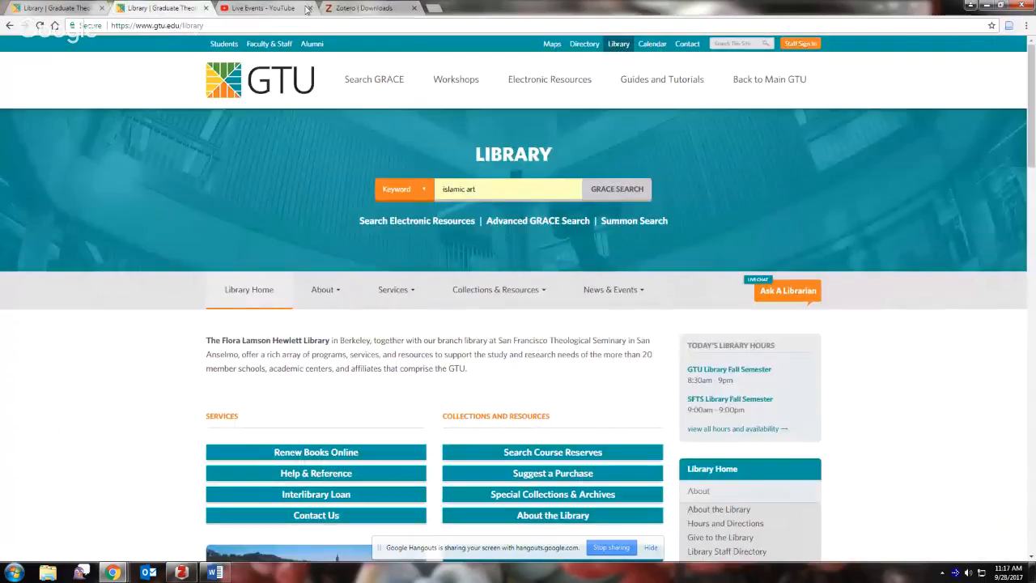
click(404, 226)
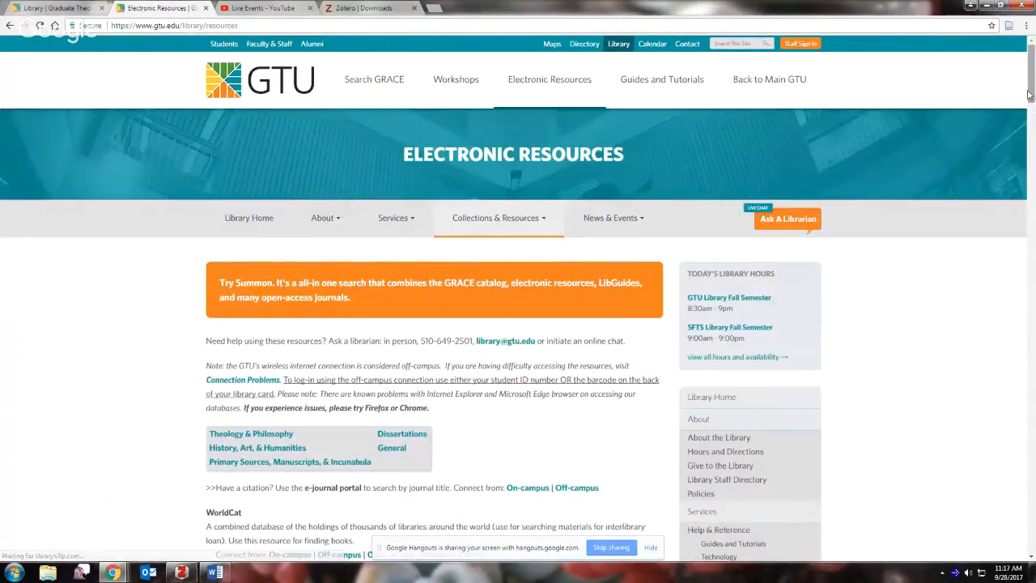
drag(1029, 94, 1031, 160)
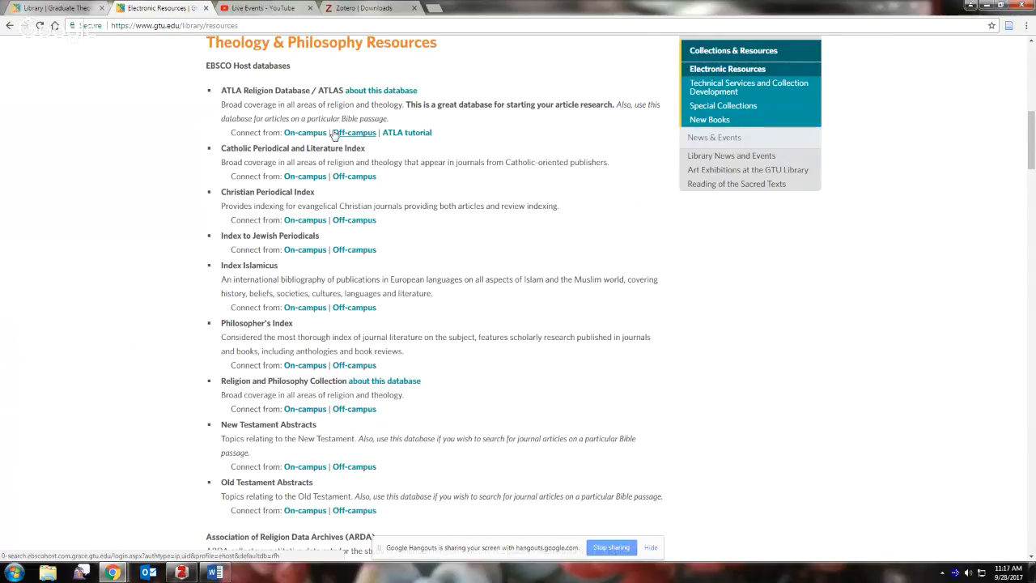
- Open the ATLA Religion Database through its on-campus link and search it for "islamic architecture"
click(295, 135)
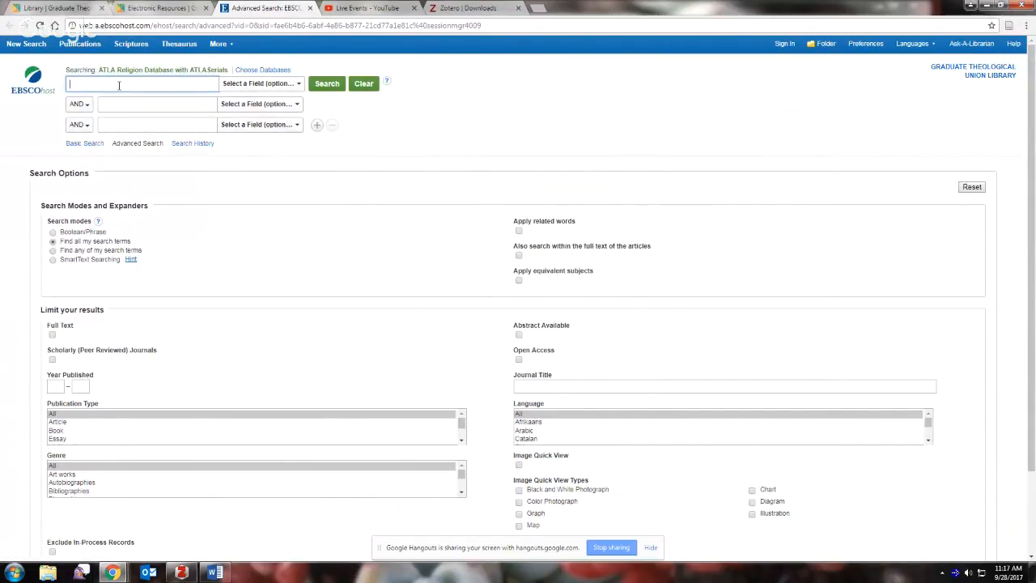
text(islamic ar)
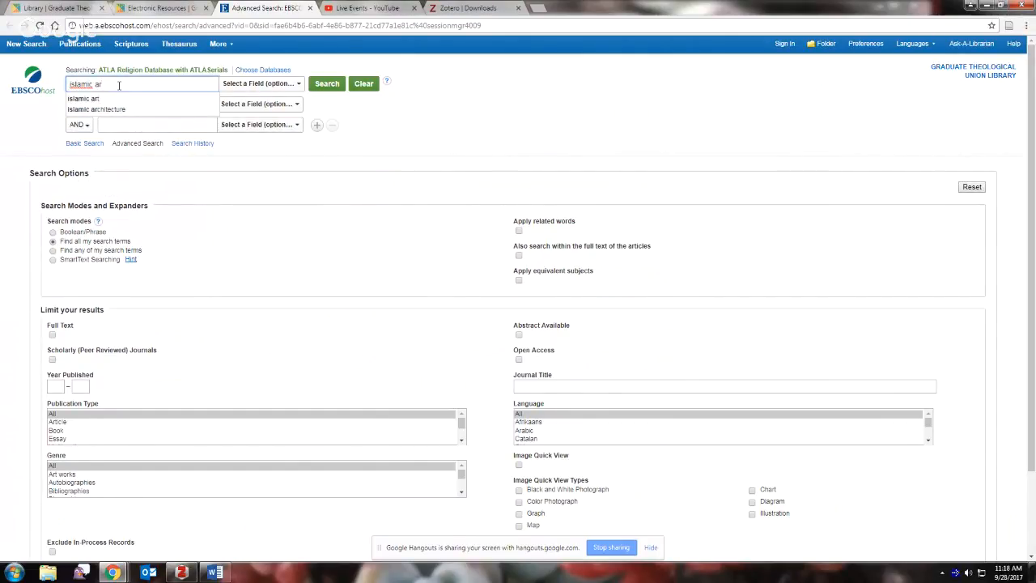
key(Down)
key(Down)
key(Return)
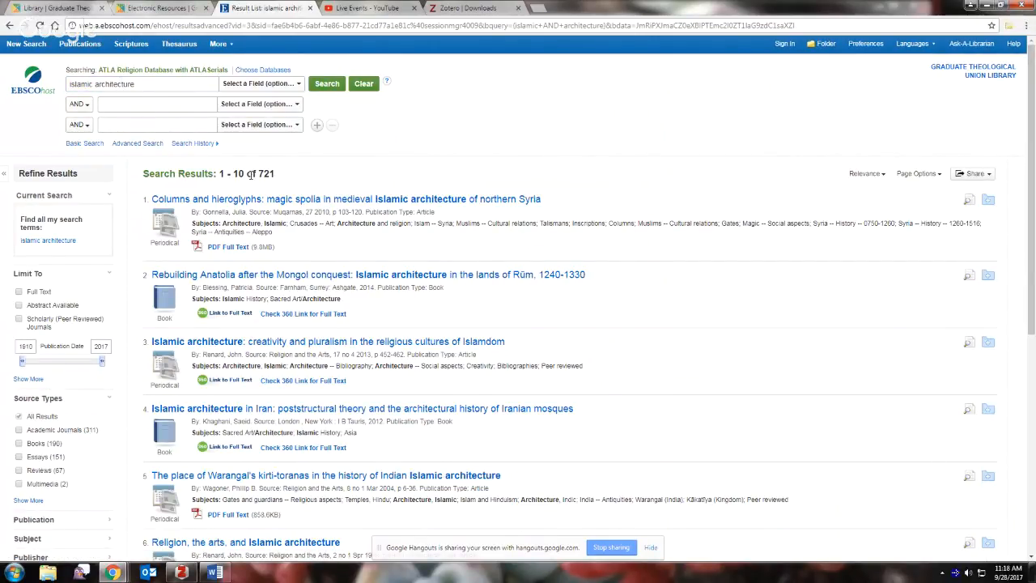
- Open the record "Turkish Islamic Architecture: Seljuk to Ottoman" on page 4 of the search results and save it to Zotero
drag(1032, 61, 1022, 367)
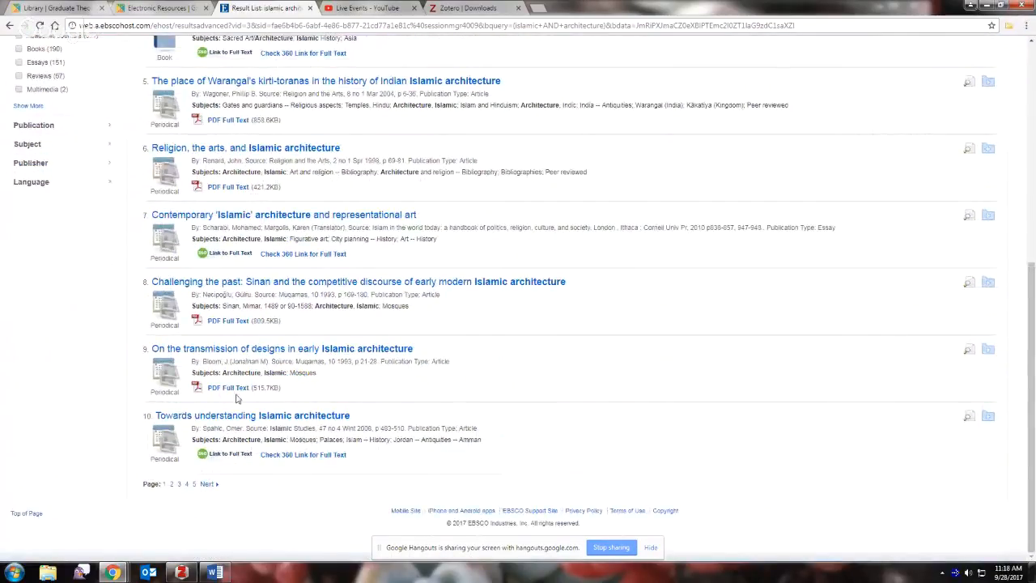
click(186, 484)
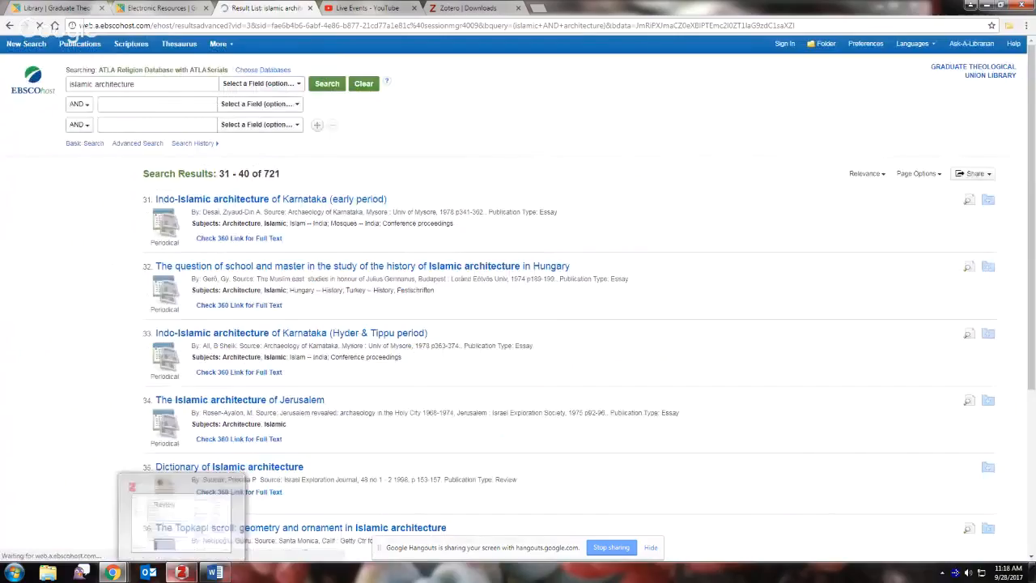
mouse_move(179, 568)
drag(1030, 129, 1031, 245)
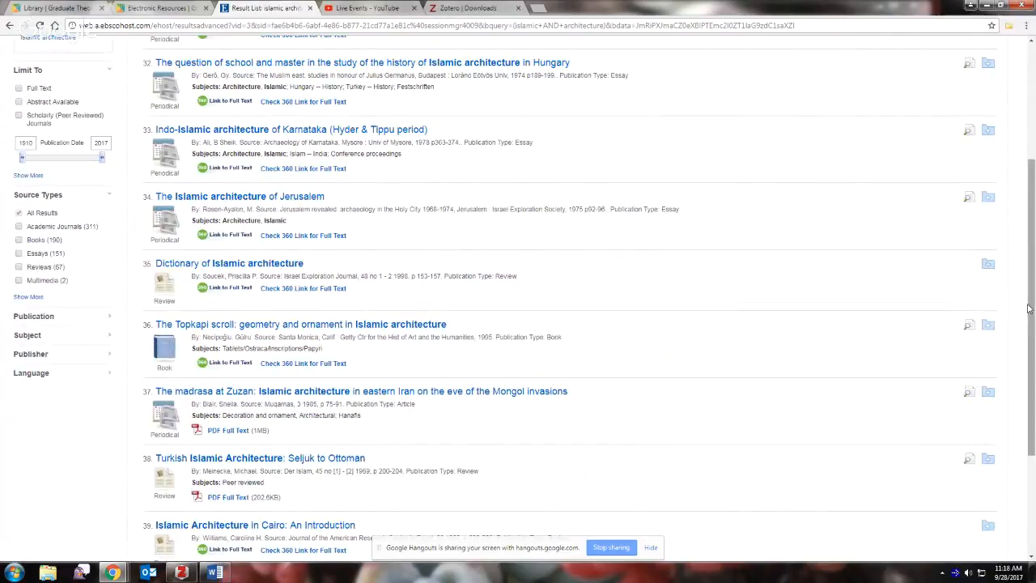
drag(1031, 310, 1028, 390)
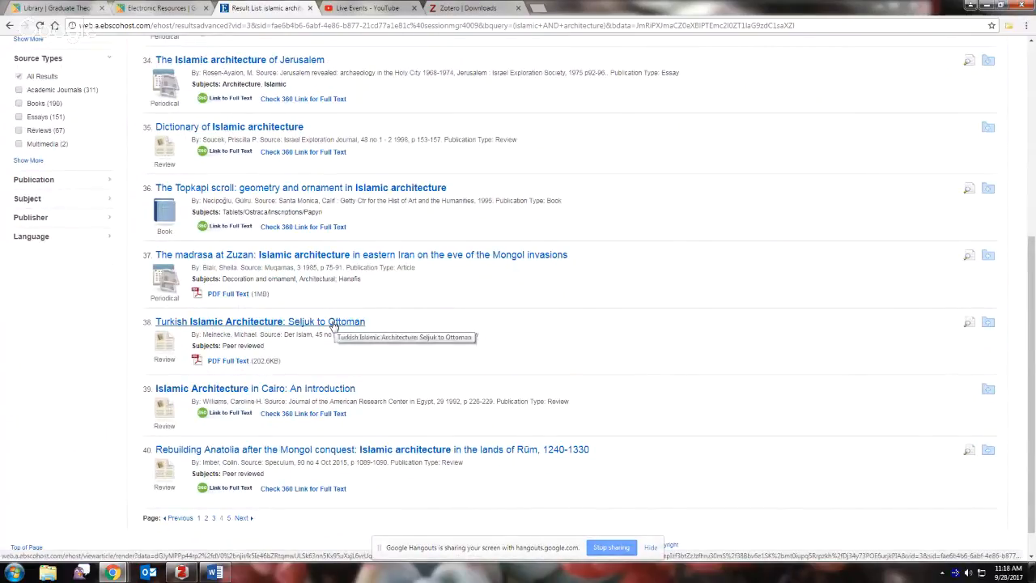
click(201, 326)
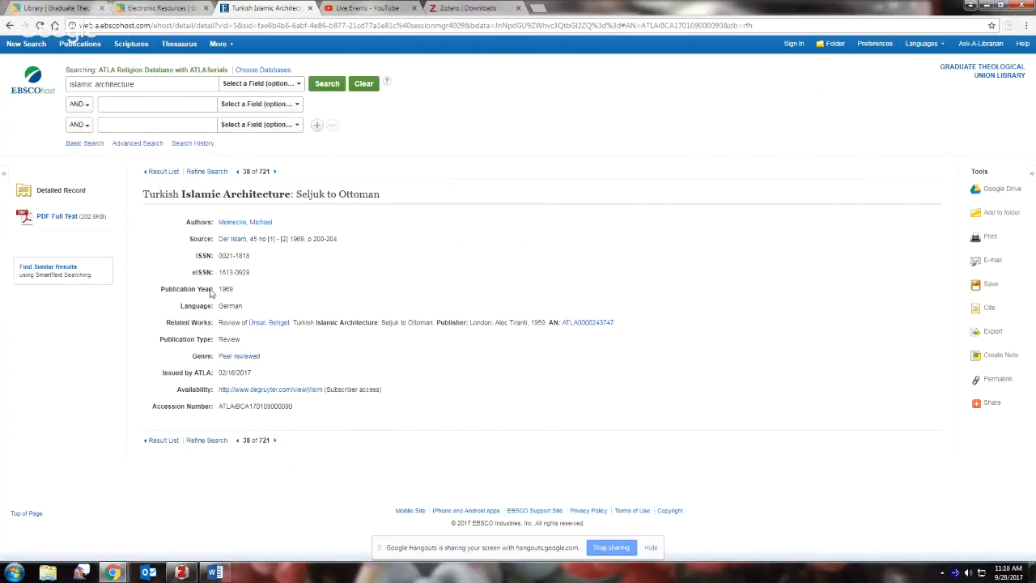
click(1008, 29)
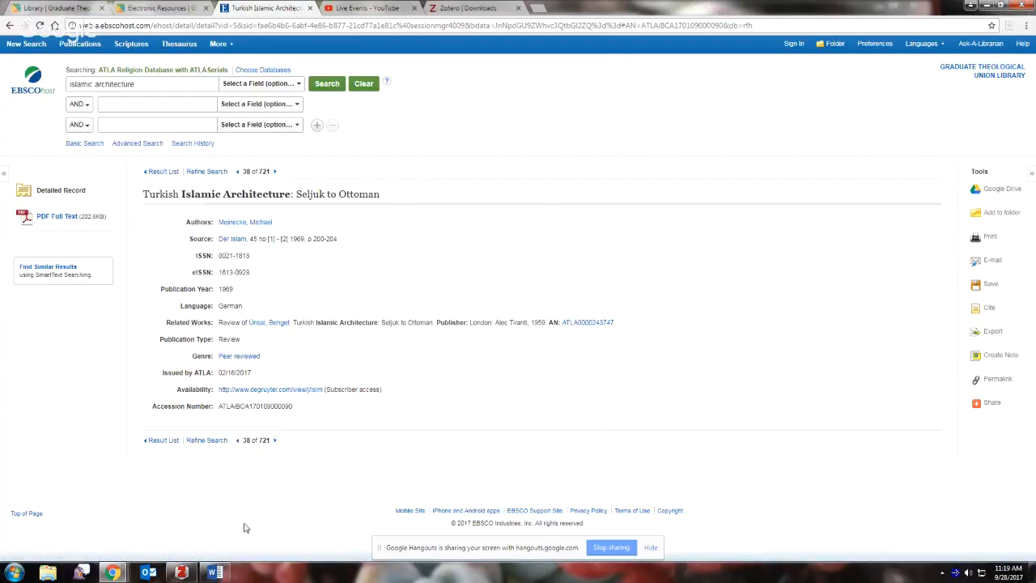
- Switch to Zotero and review the available attachment options and the URL, Accessed and Library Catalog fields of the "Turkish Islamic Architecture" entry
click(181, 571)
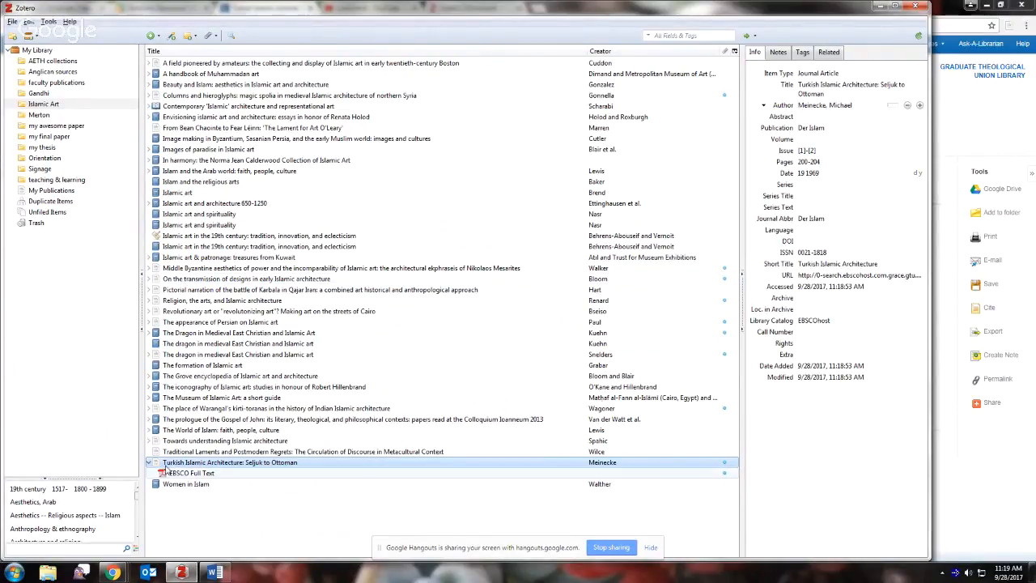
click(212, 38)
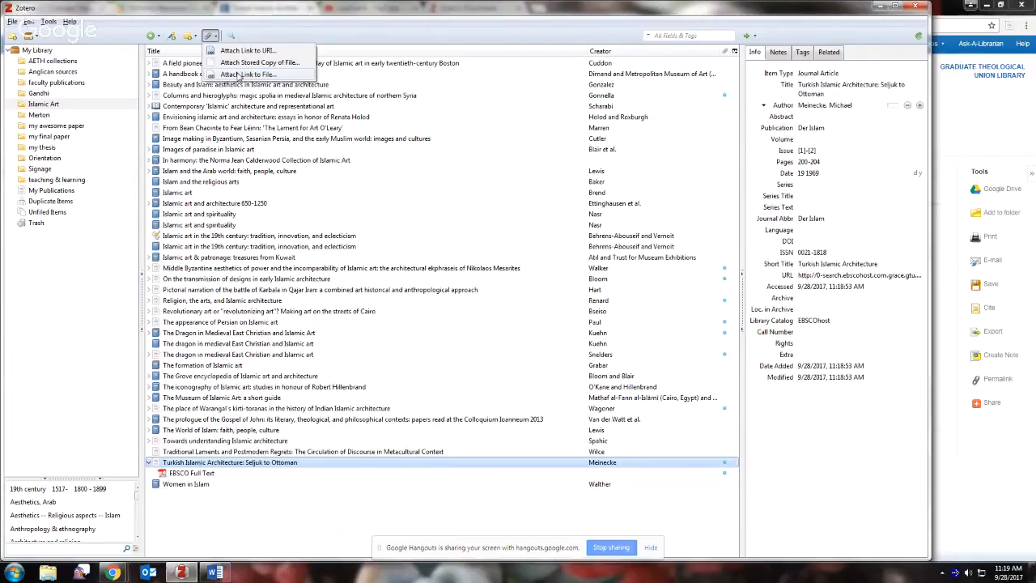
click(811, 277)
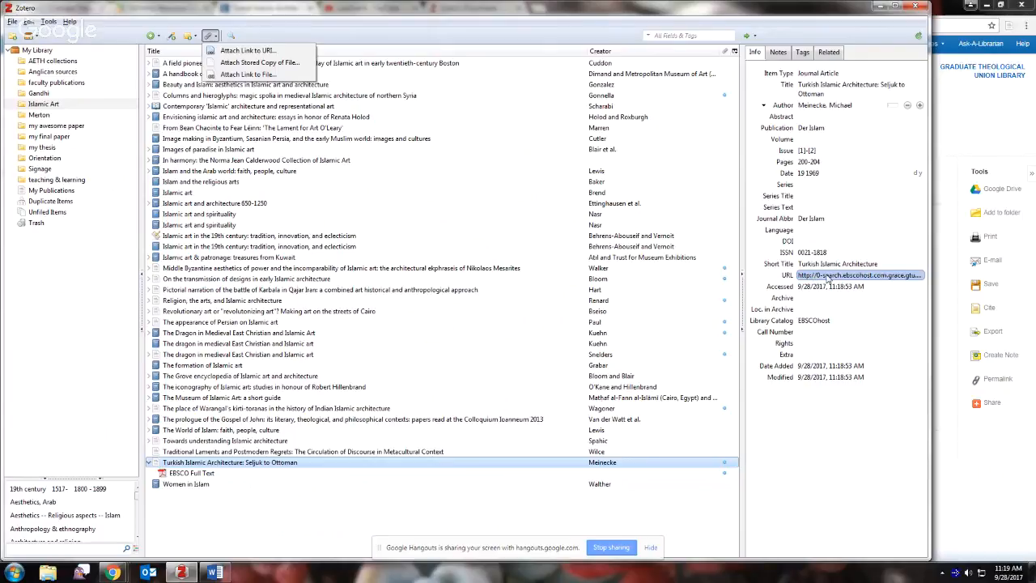
click(824, 287)
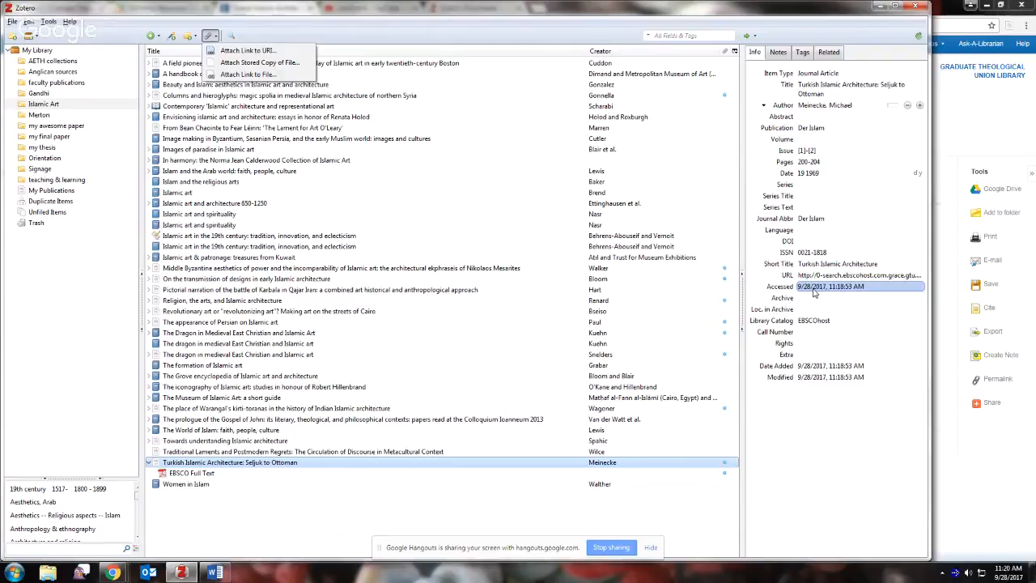
key(Tab)
key(Tab)
key(Tab)
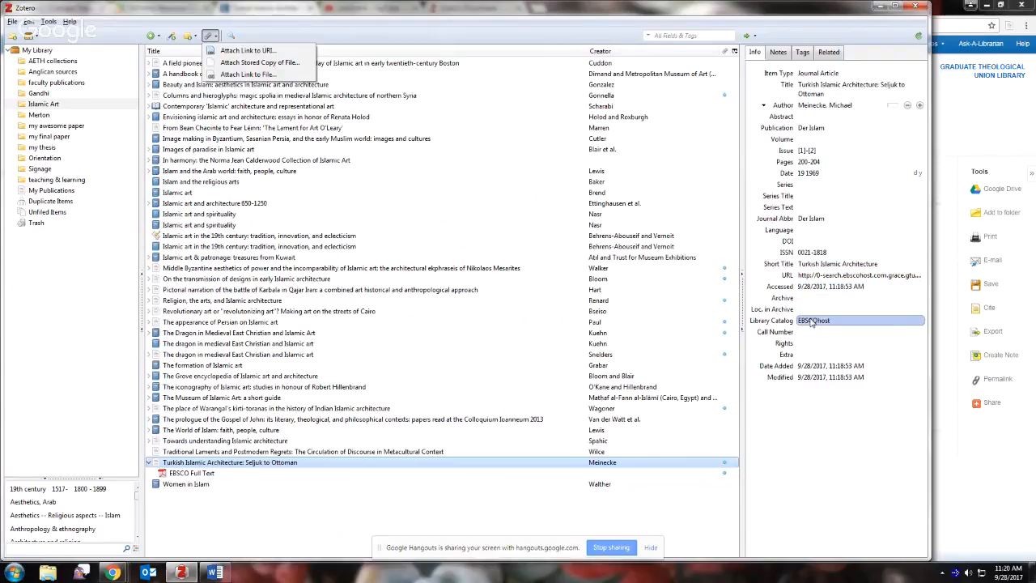
- Switch back to the browser and return from the "Turkish Islamic Architecture" record to the search result list
click(969, 130)
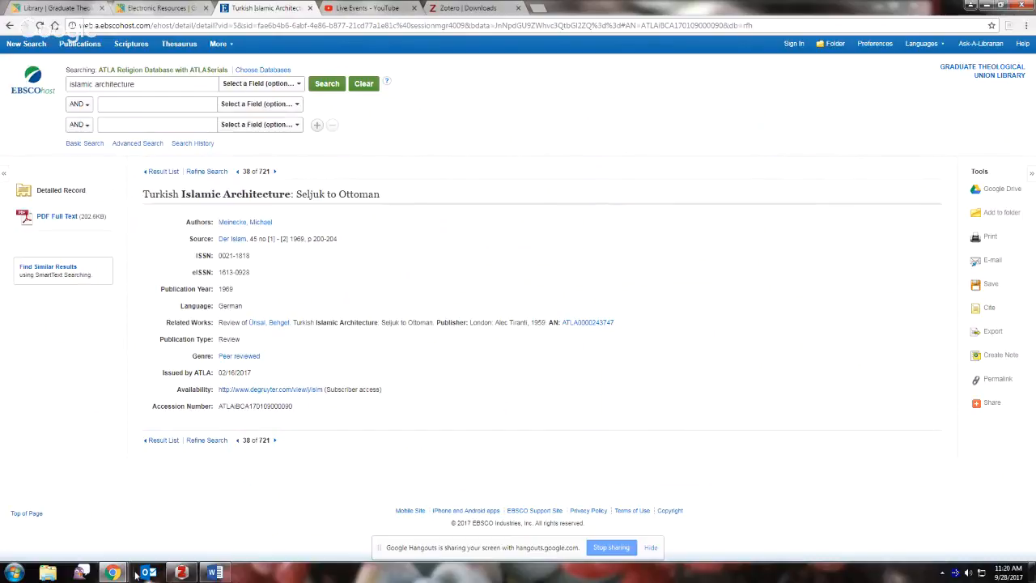
click(181, 572)
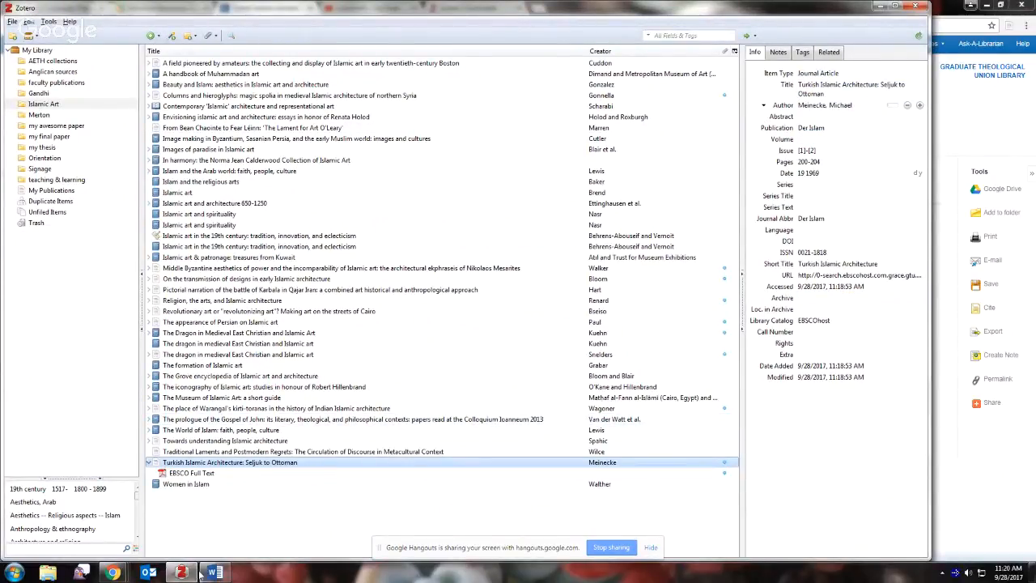
mouse_move(115, 573)
click(82, 532)
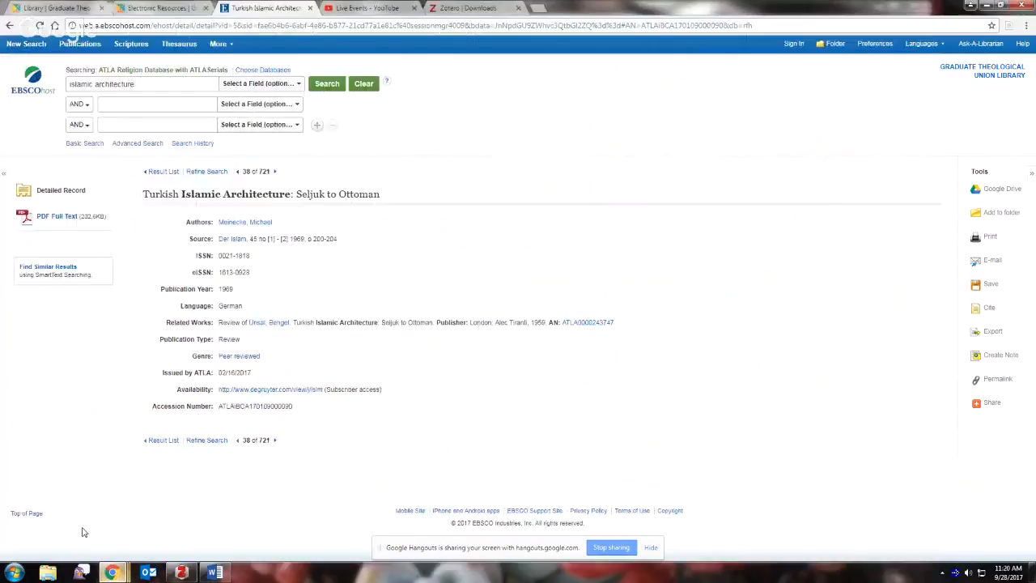
click(162, 172)
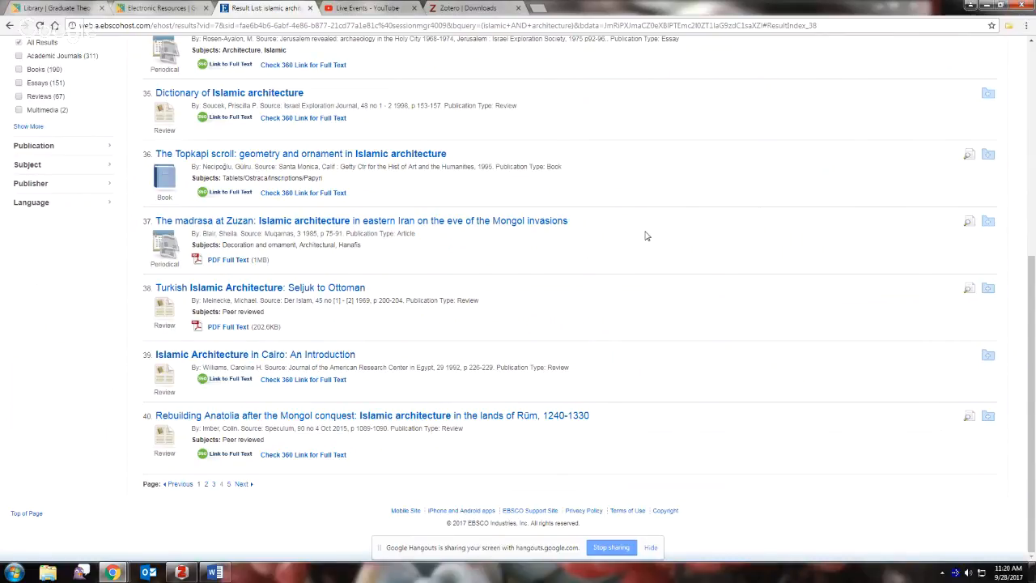
- Save five listed results to Zotero: school and master in Hungary, Islamic architecture of Jerusalem, Dictionary of Islamic architecture, Topkapi scroll, and madrasa at Zuzan
click(1009, 26)
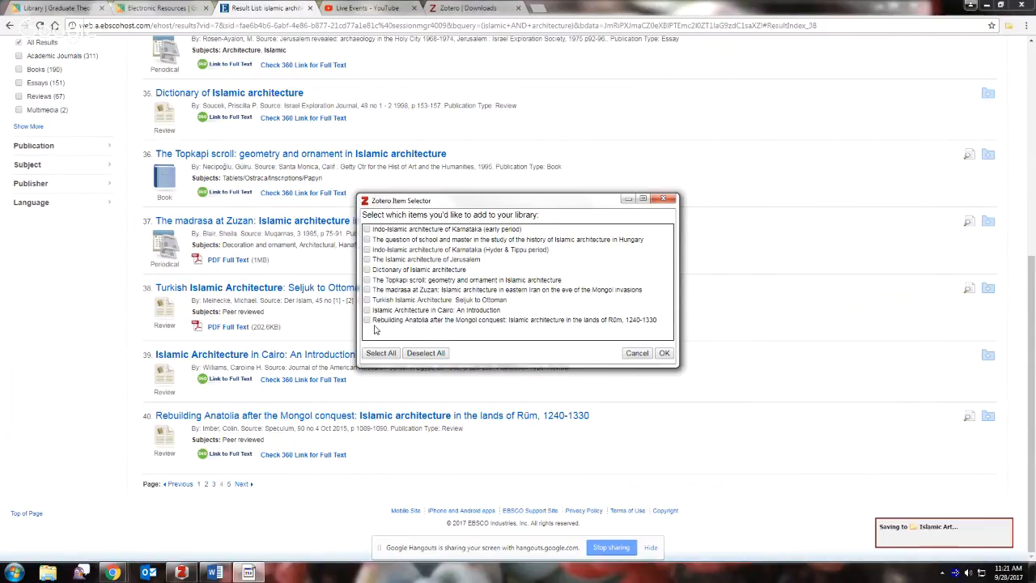
click(366, 240)
click(367, 259)
click(367, 269)
click(368, 280)
click(367, 290)
click(664, 354)
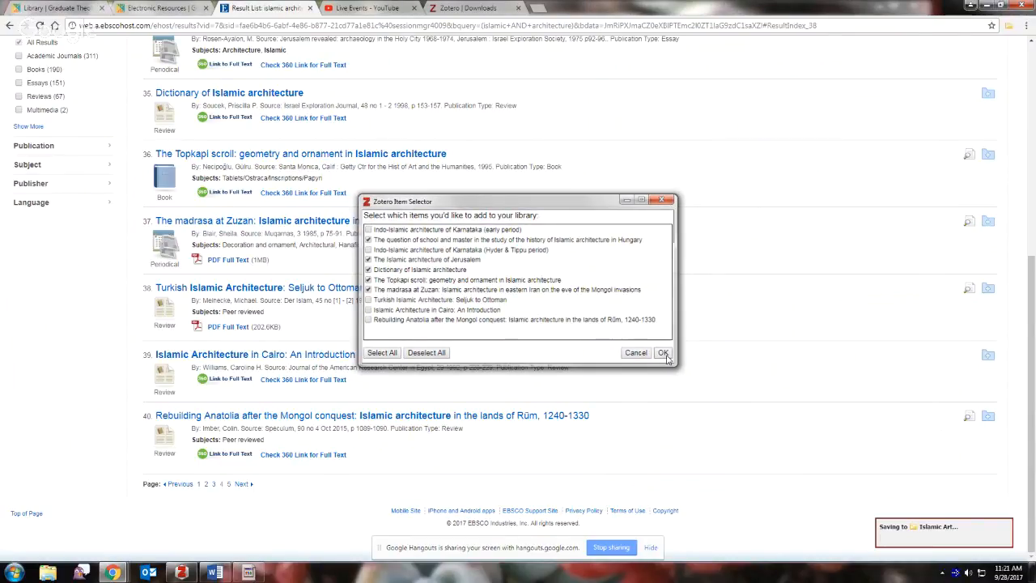
click(662, 353)
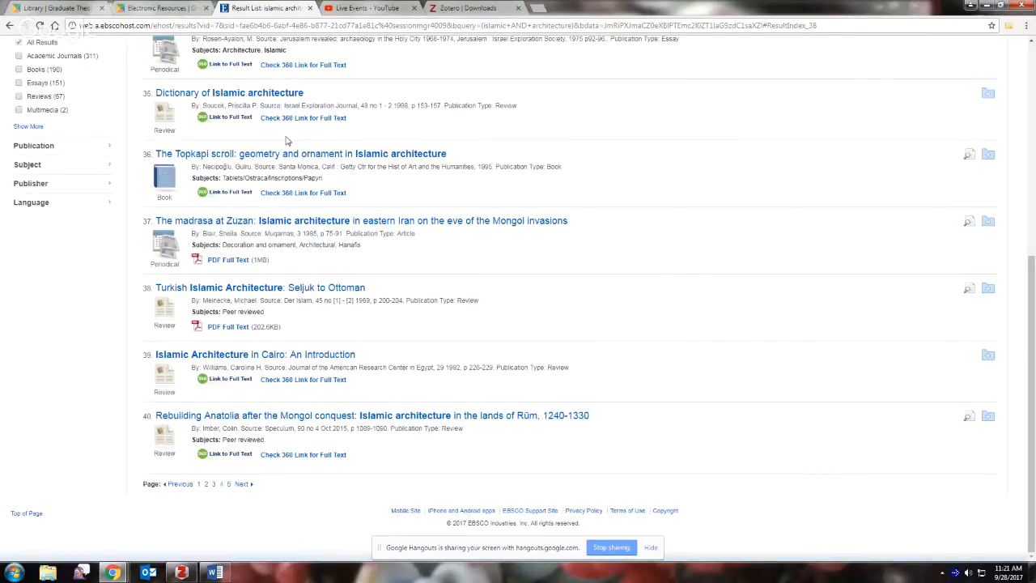
- Check the Islamic Art collection in Zotero for the newly saved results, and return to the browser's result list
click(184, 572)
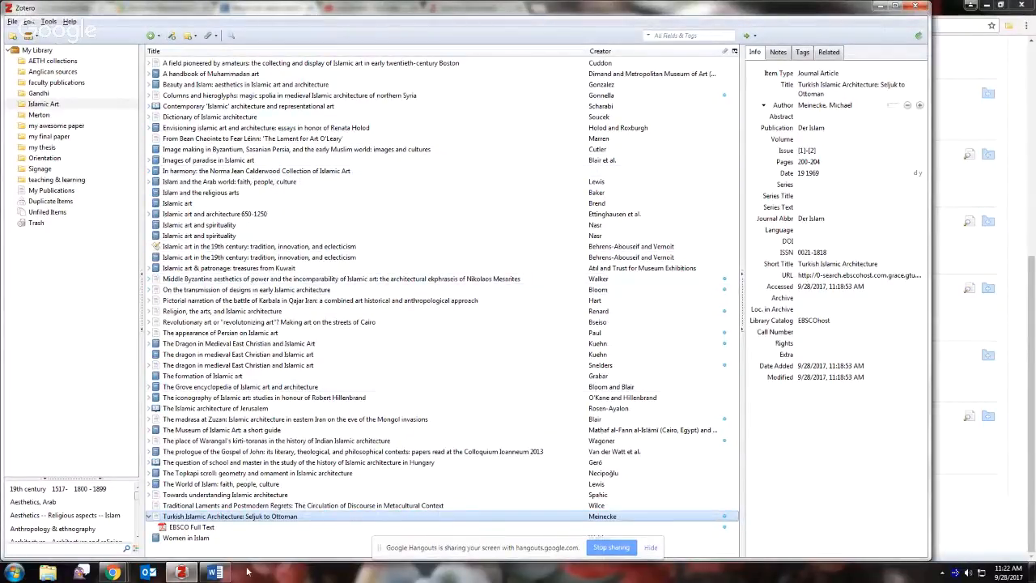
mouse_move(110, 575)
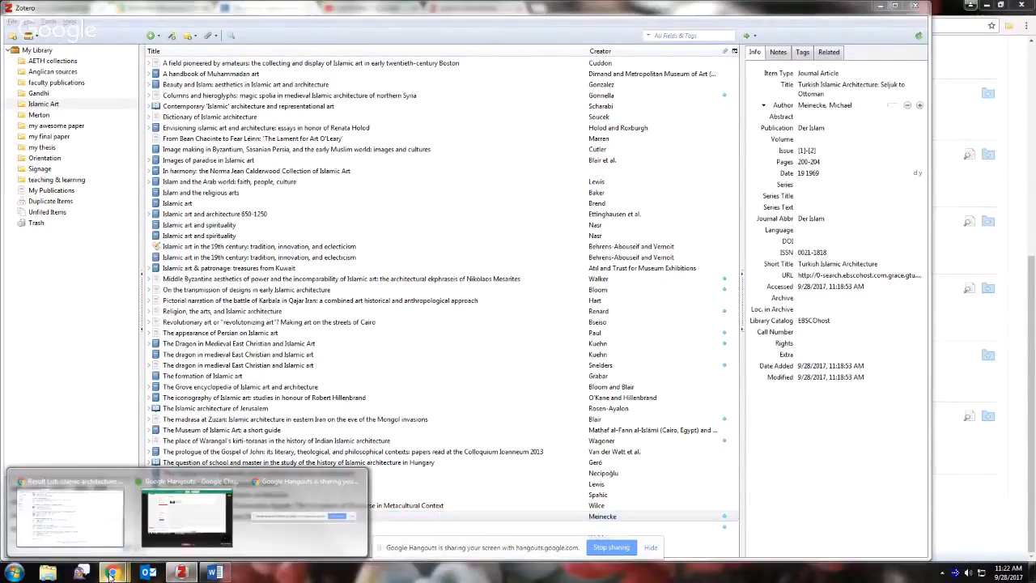
click(85, 503)
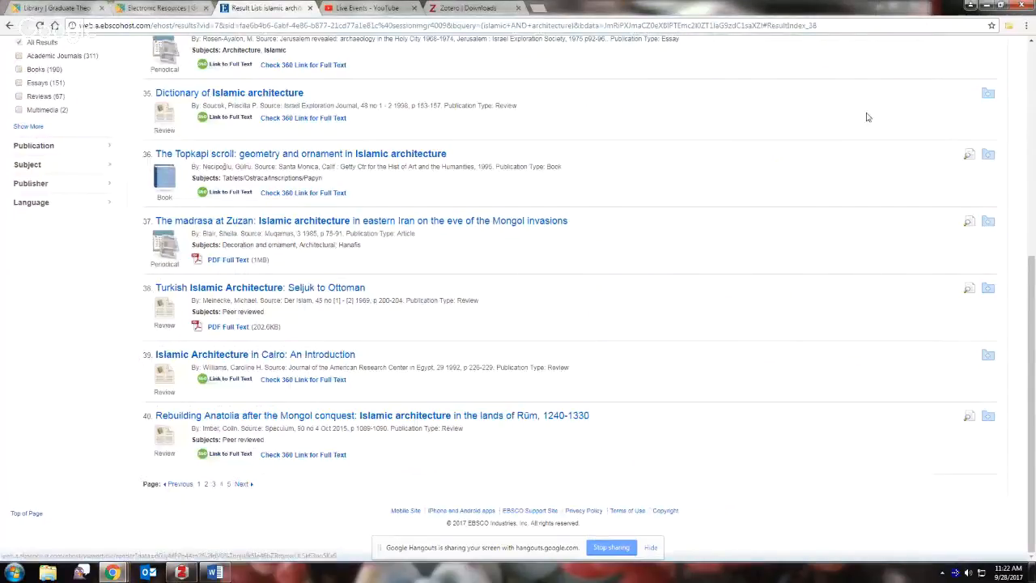
- Save "The question of school and master in the study of the history of Islamic architecture in Hungary" from its own record and check it in Zotero
scroll(85, 503, up, 5)
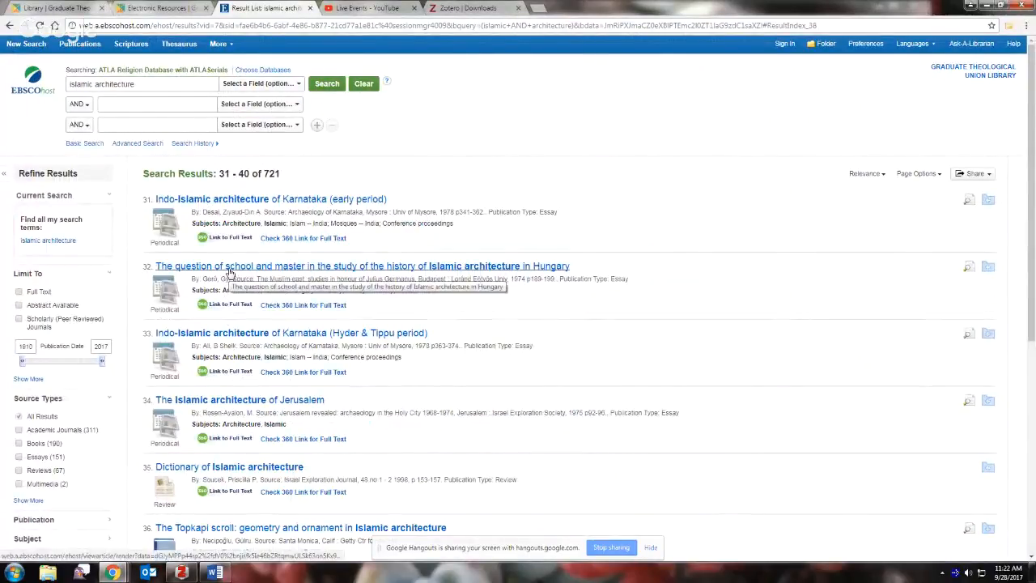
click(229, 268)
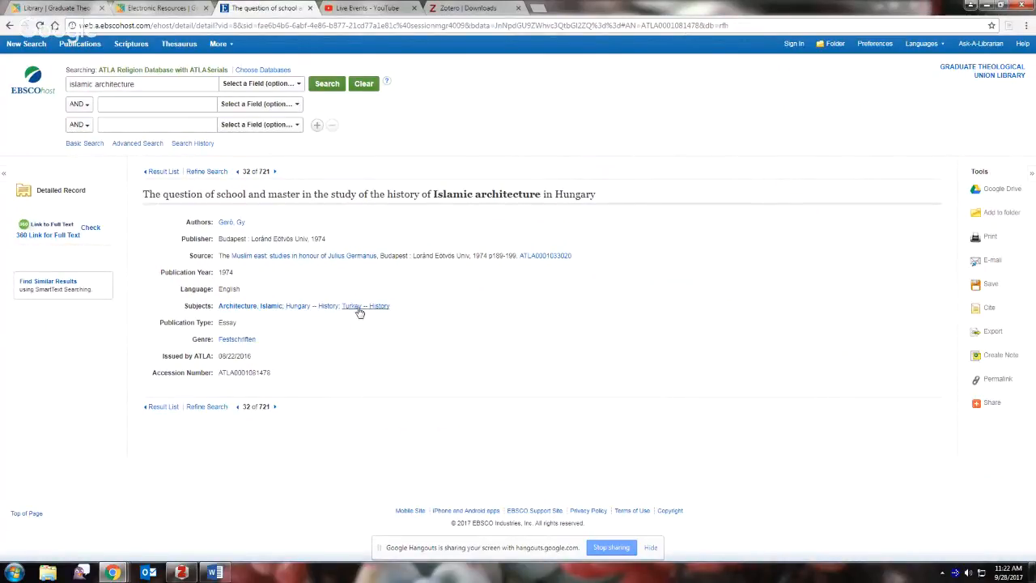
click(1008, 26)
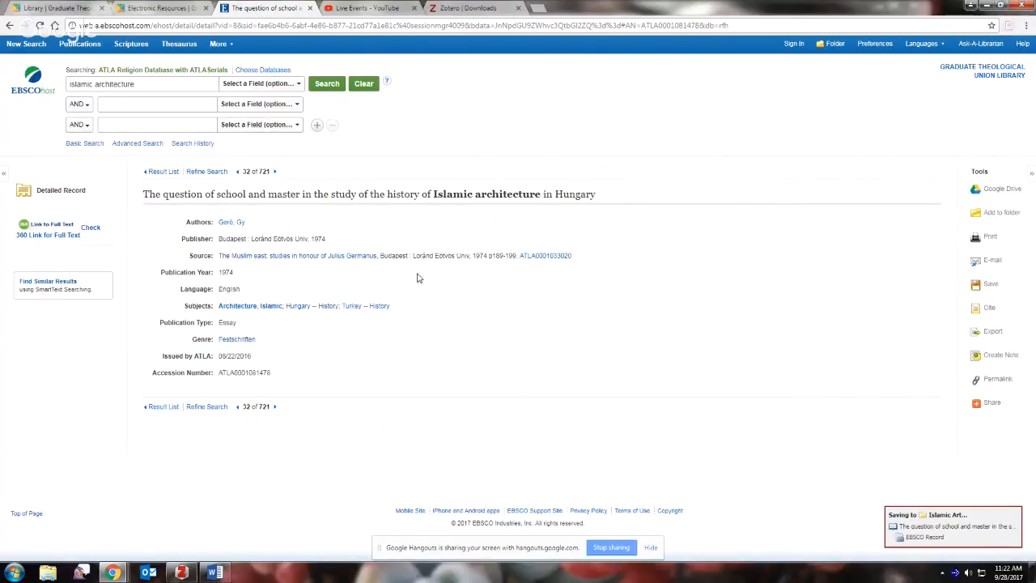
click(161, 172)
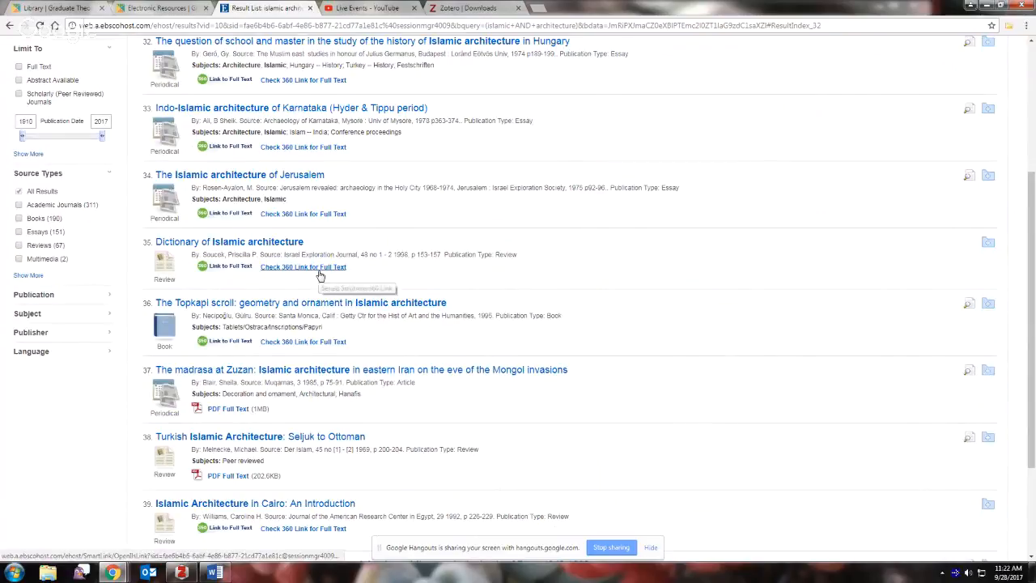
drag(1033, 267, 1033, 133)
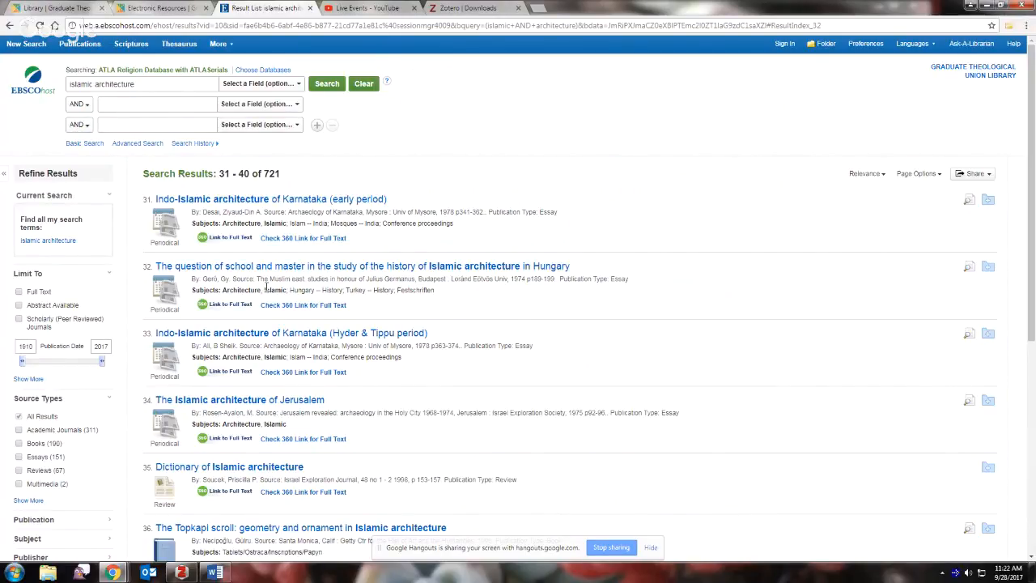
click(182, 572)
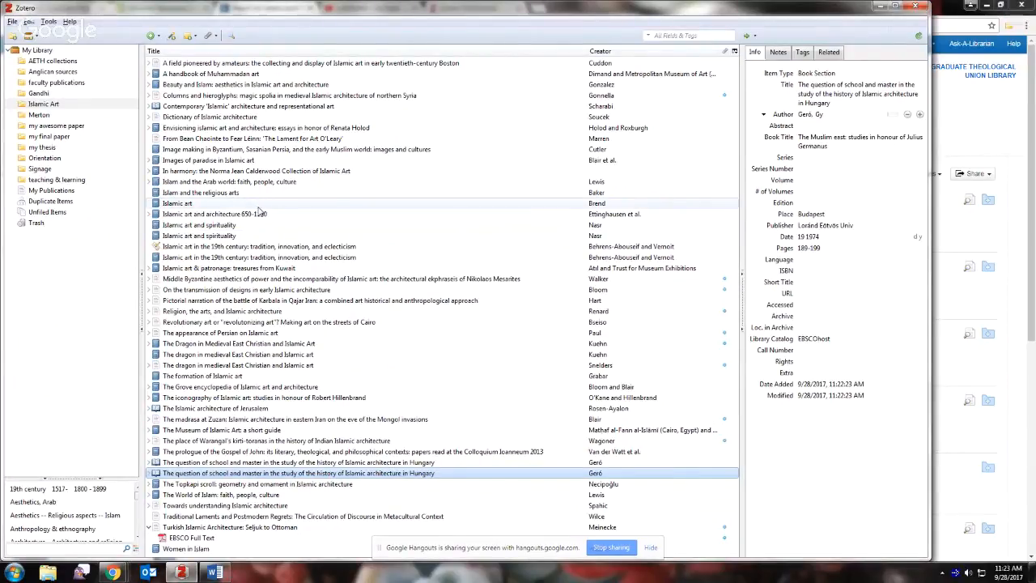
- Switch to the blank Word document, bring up the Zotero commands, and write the sentence "Really great work."
click(217, 572)
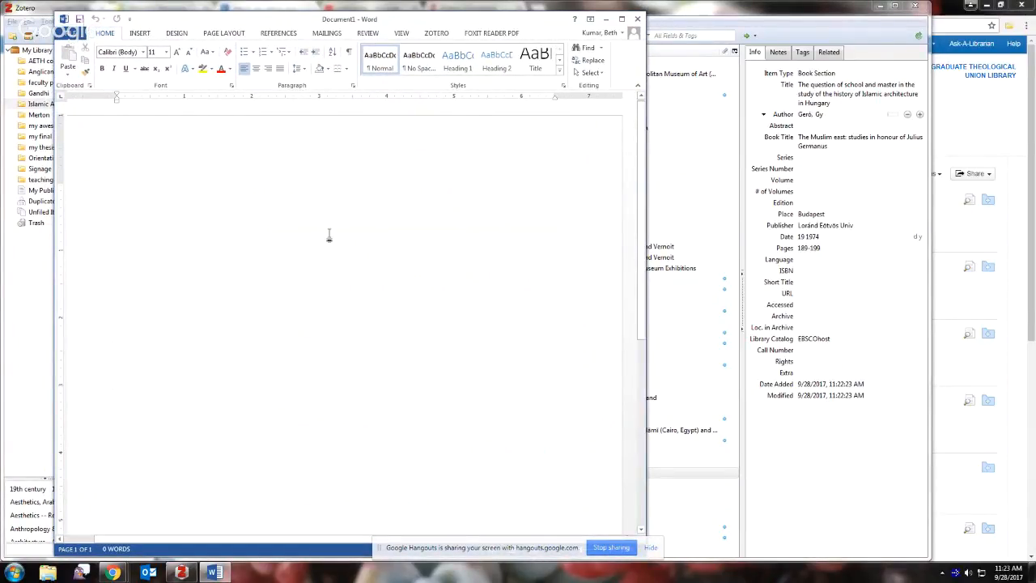
click(434, 34)
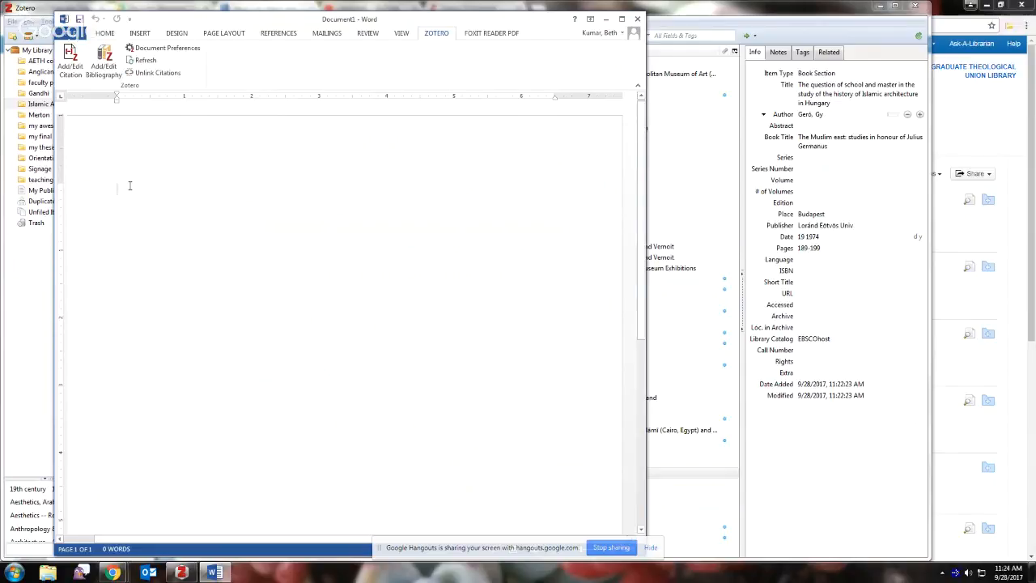
text(Really grea)
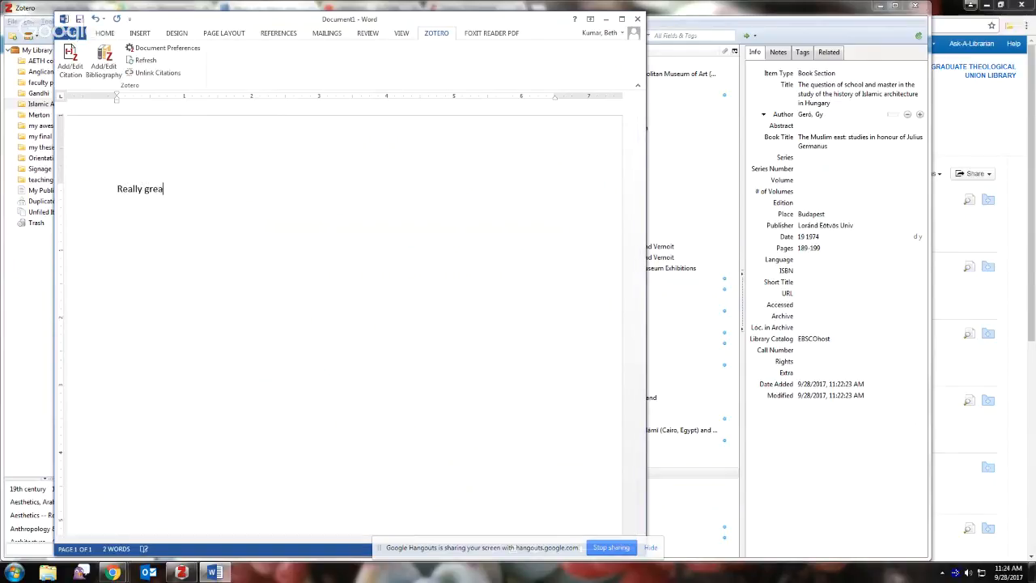
text(t work.)
key(BackSpace)
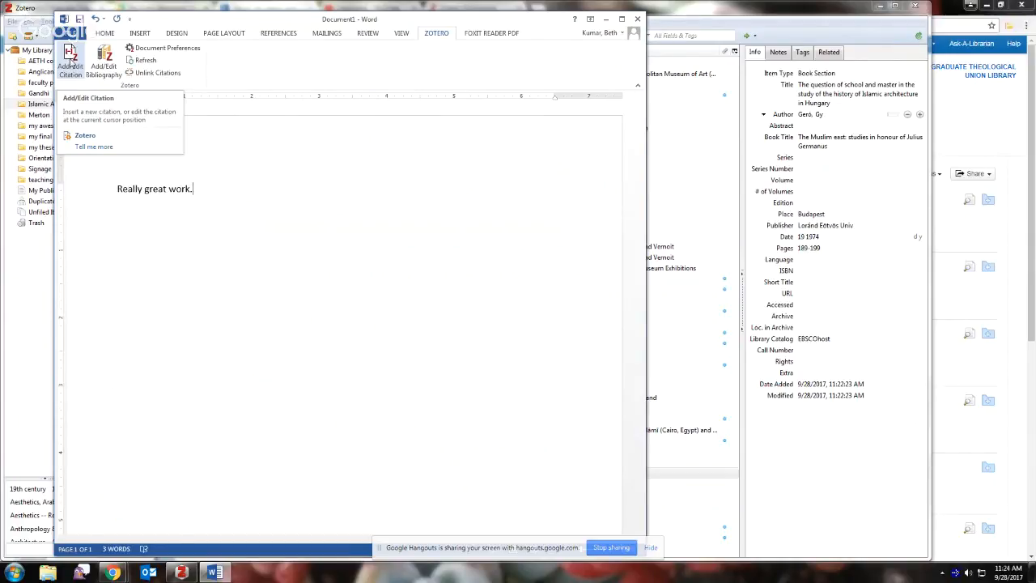
- Begin a citation and go from the document preferences through style management to Zotero's online style repository
click(71, 63)
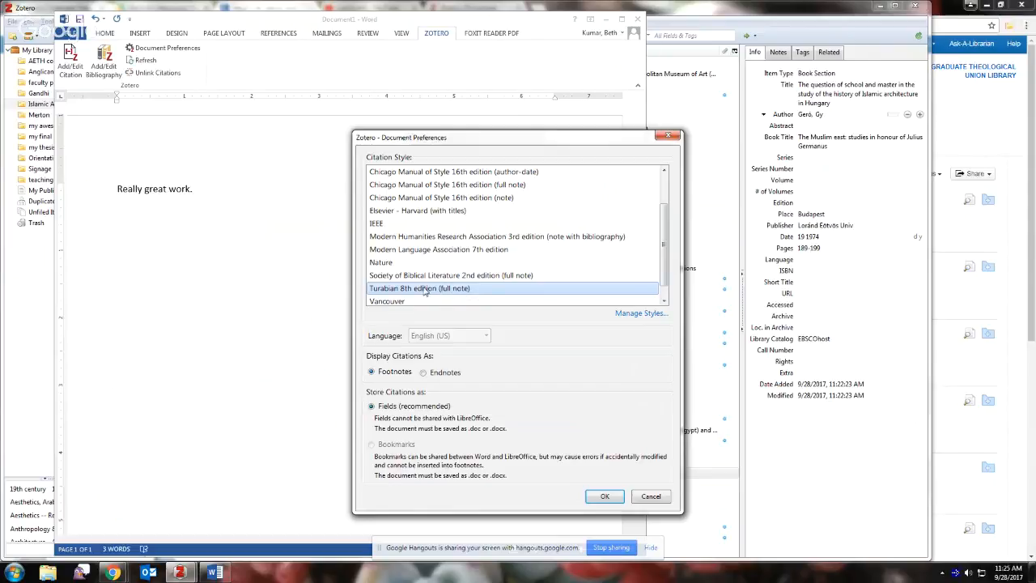
click(641, 313)
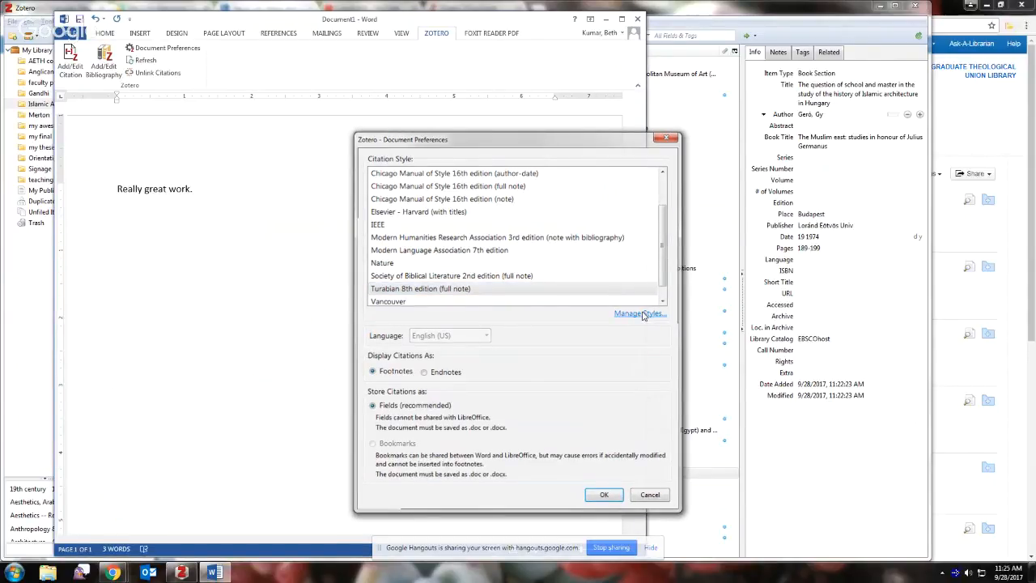
click(35, 10)
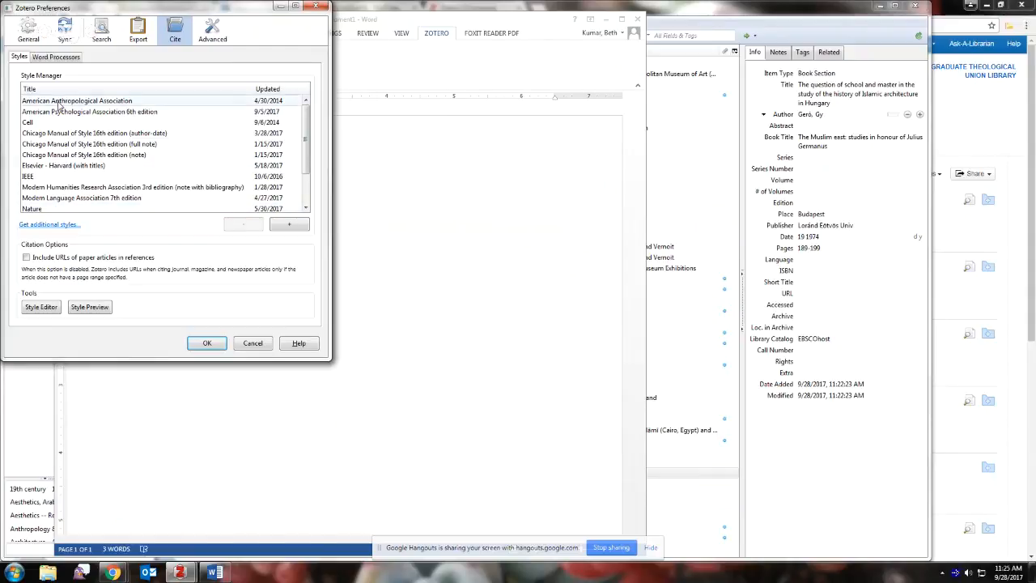
click(69, 229)
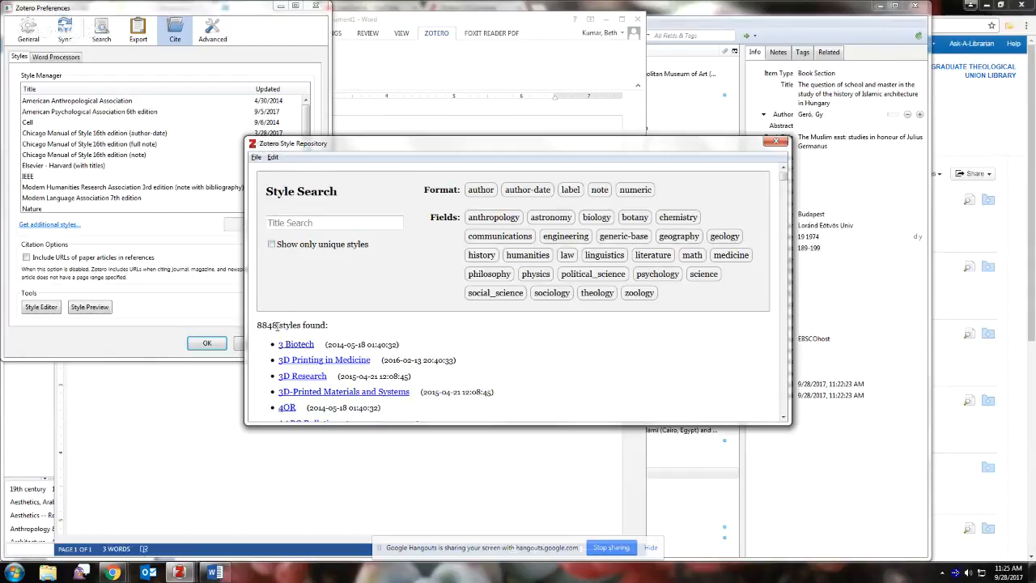
- Search the style repository for "turabian"
drag(278, 325, 256, 327)
click(287, 220)
text(turab)
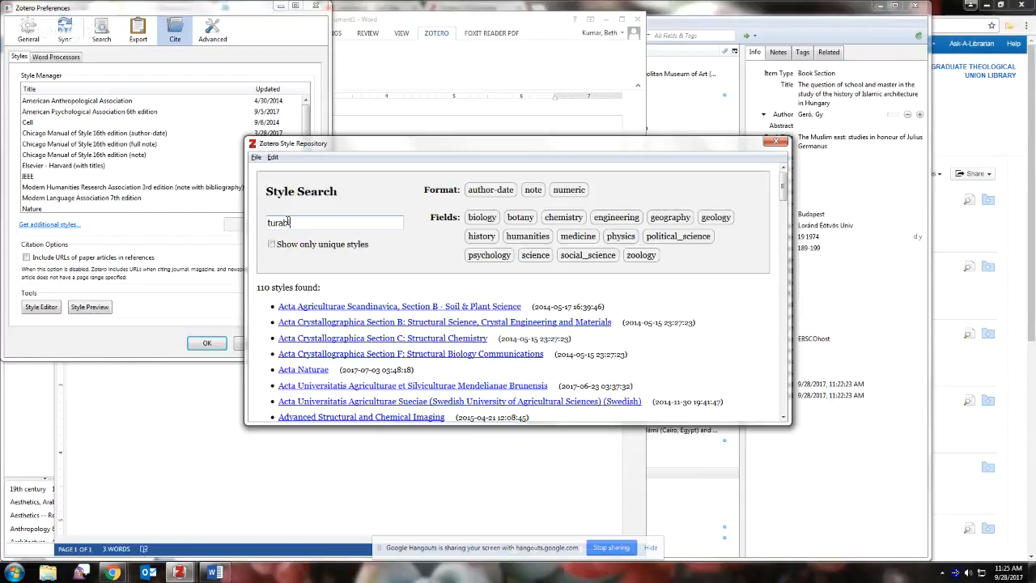
text(ian)
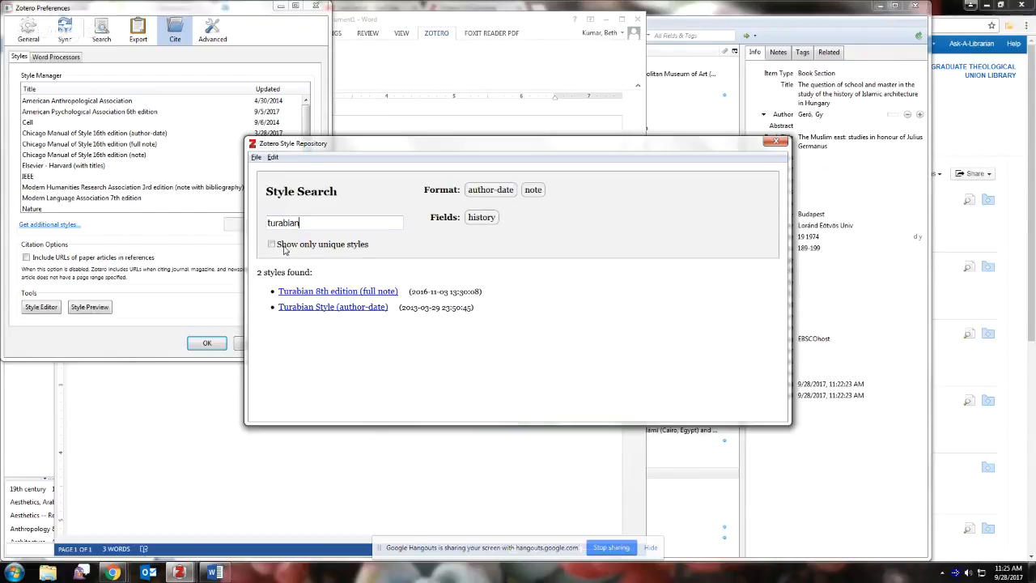
mouse_move(282, 296)
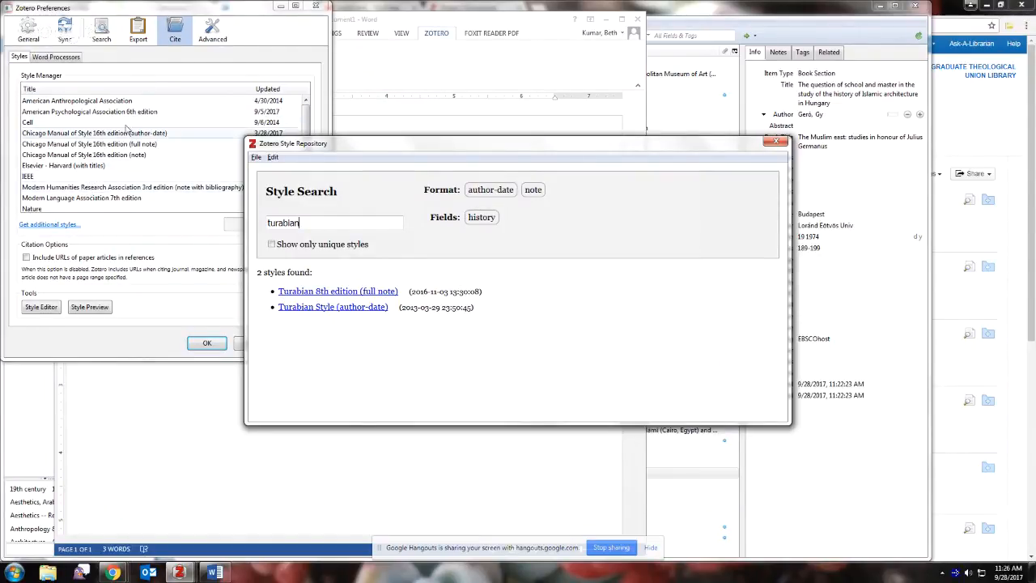
- Replace the style search with "journal of", look at the matching journal styles, and clear the search
key(ctrl+a)
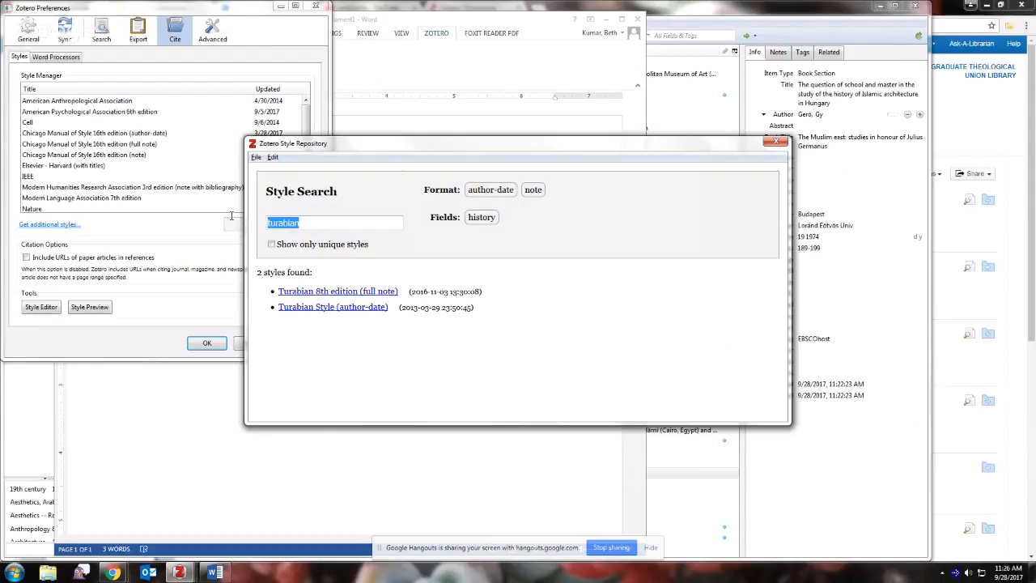
key(BackSpace)
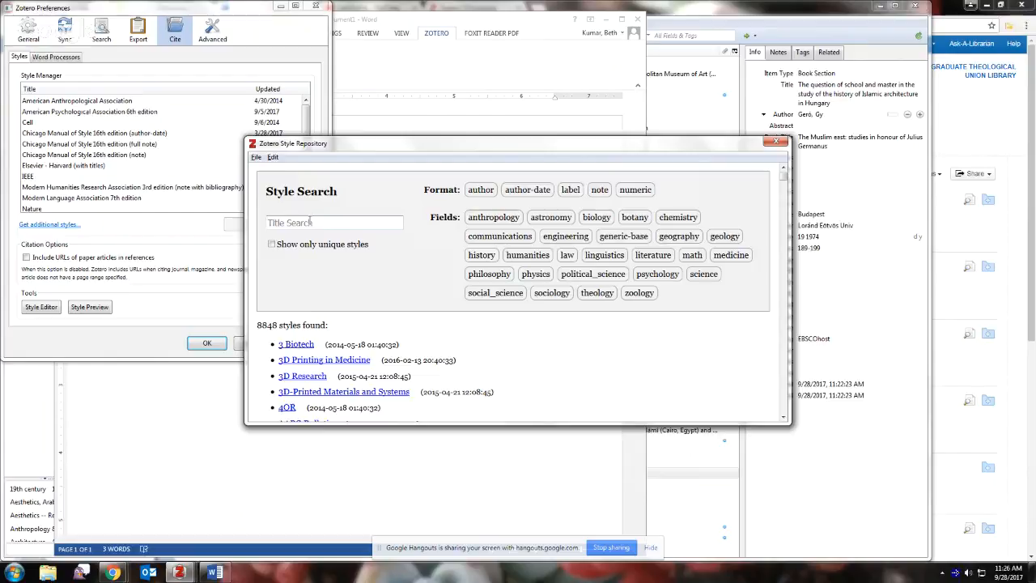
text(jo)
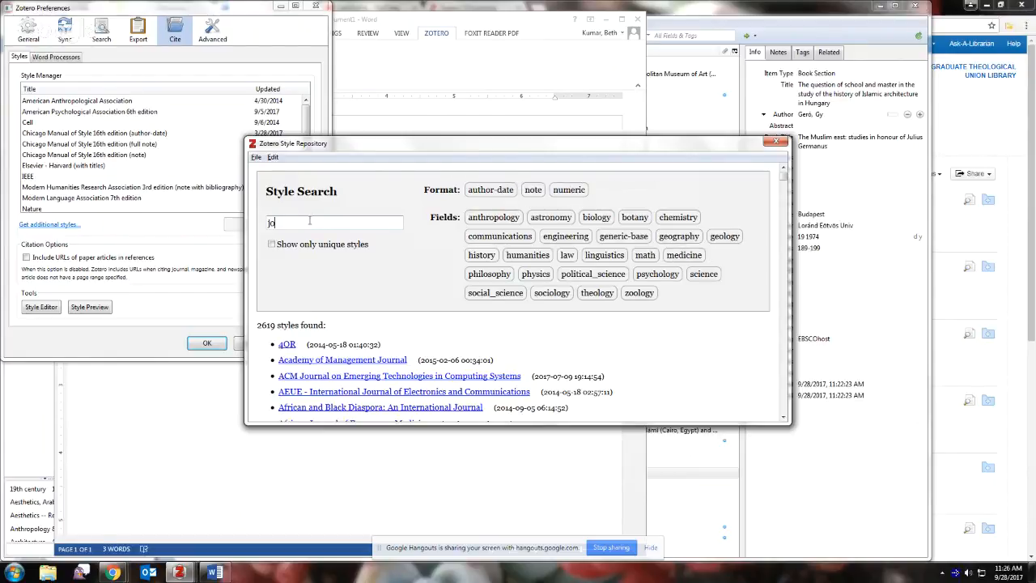
text(urnal of)
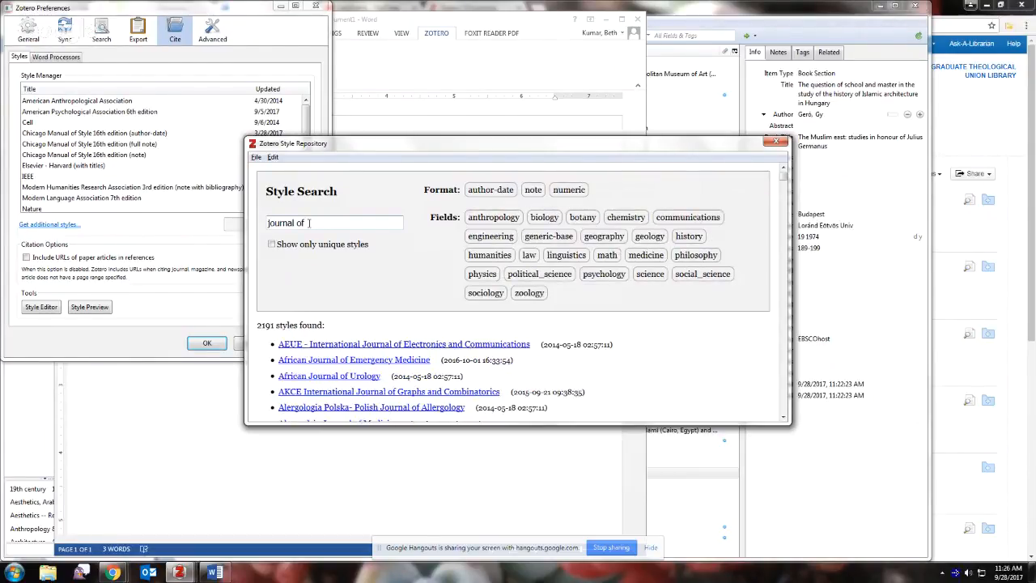
mouse_move(313, 364)
drag(315, 226, 264, 218)
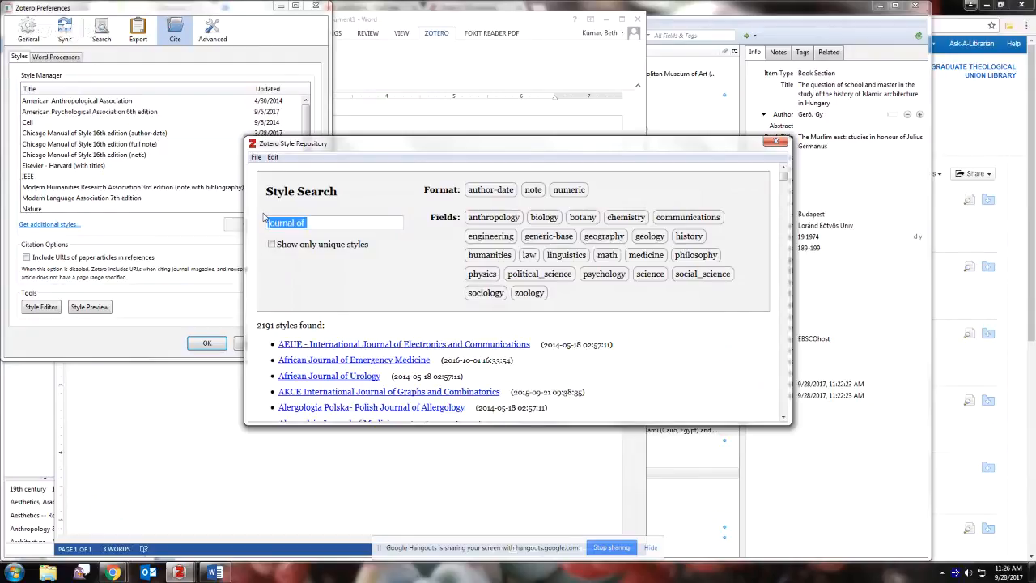
key(BackSpace)
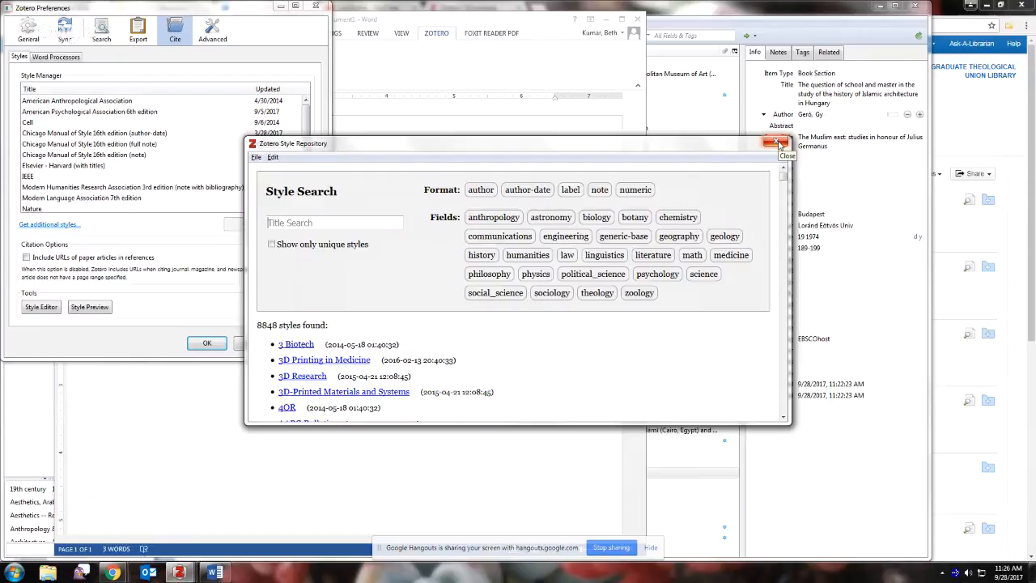
- Close the style repository, look through the installed citation styles, and close the Zotero preferences
click(777, 143)
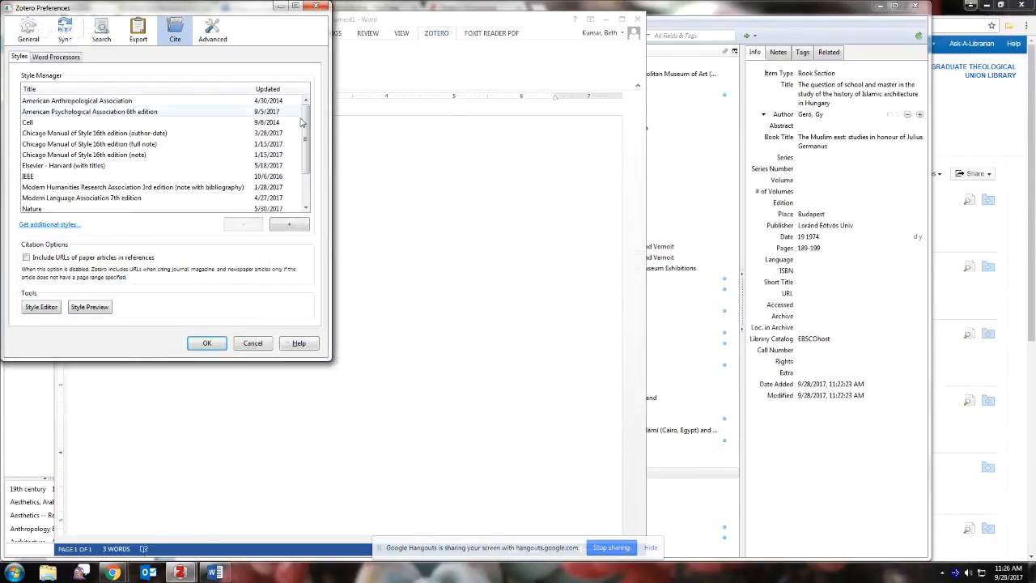
scroll(308, 151, down, 1)
scroll(123, 143, down, 1)
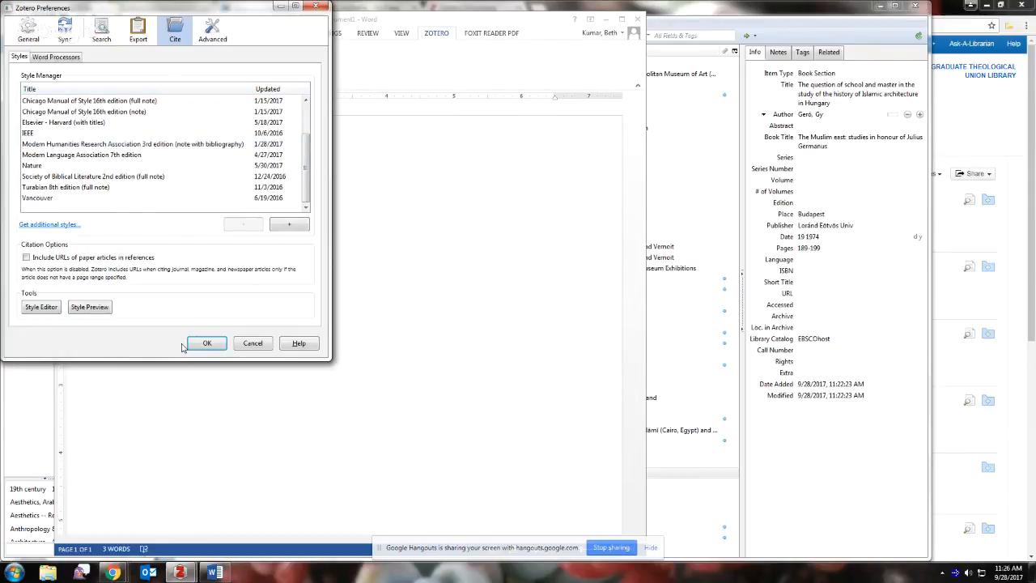
click(207, 343)
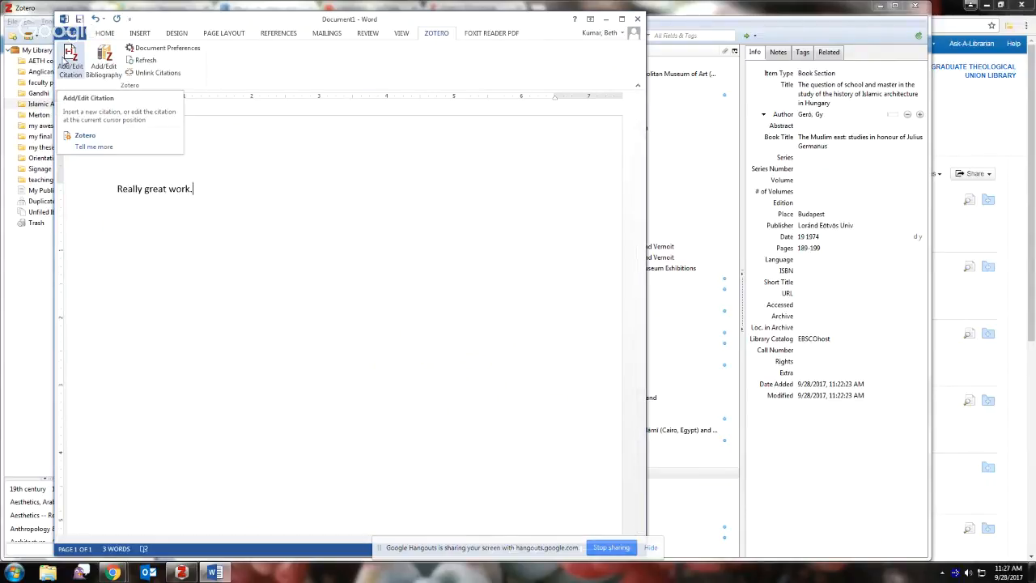
- Insert a Turabian 8th edition (full note) footnote after "Really great work." citing "Buddhism beyond borders", found by searching "pers"
click(66, 63)
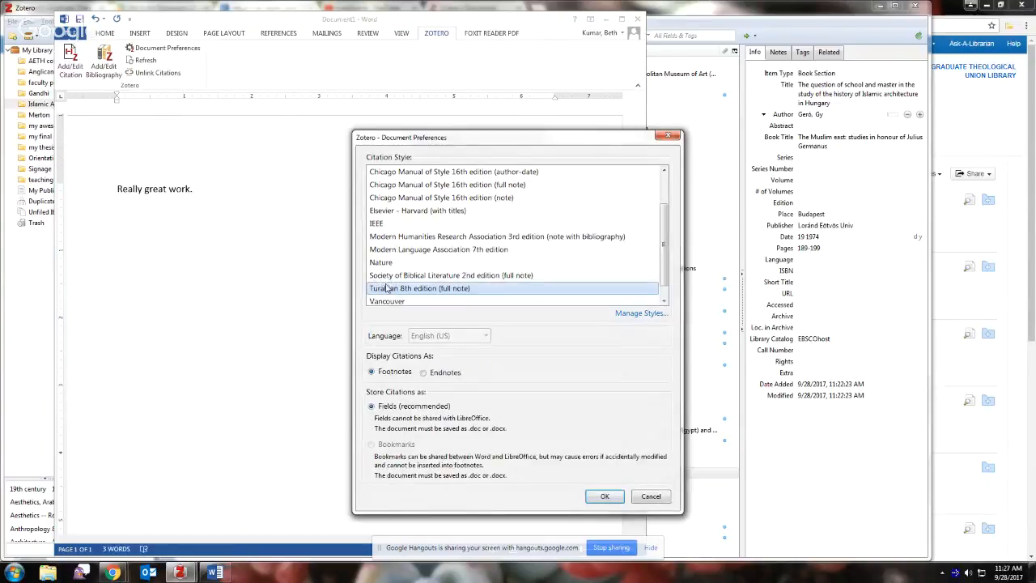
click(607, 496)
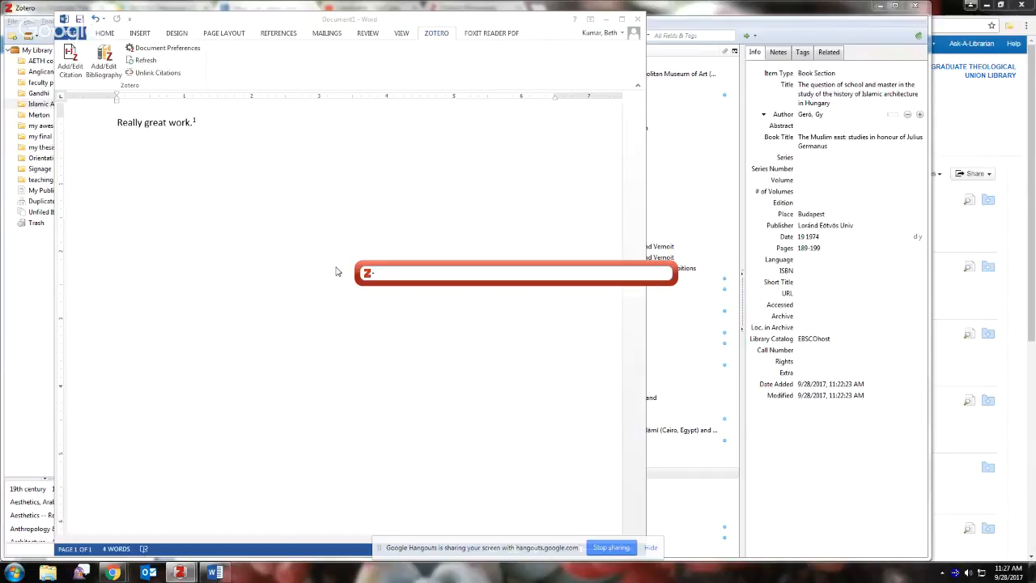
text(pers)
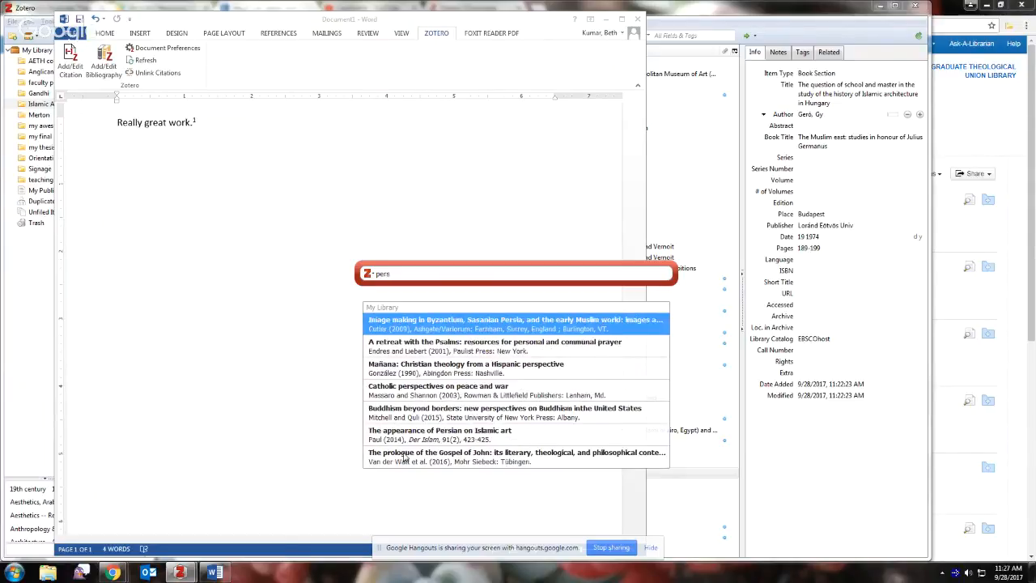
click(419, 413)
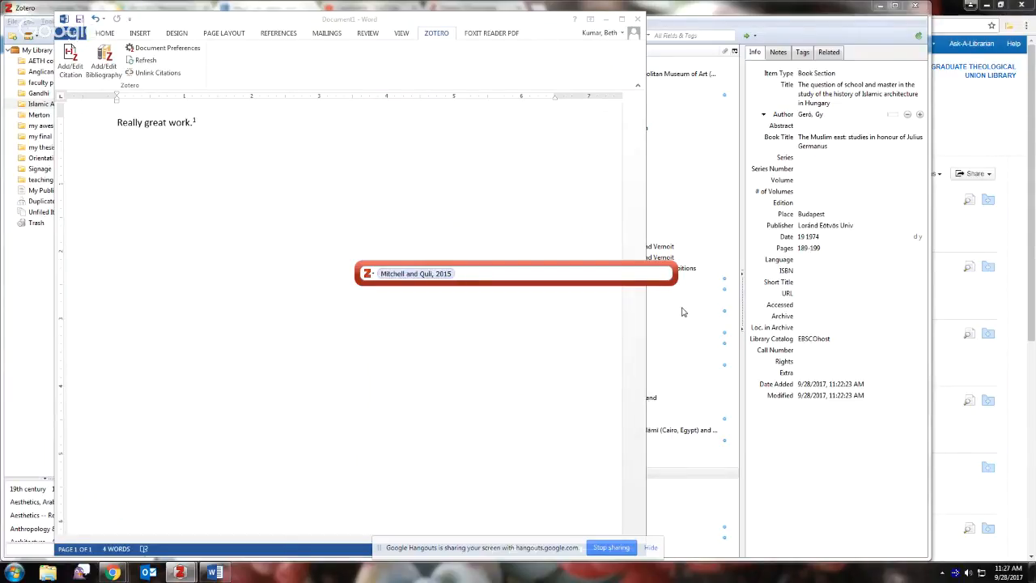
key(Return)
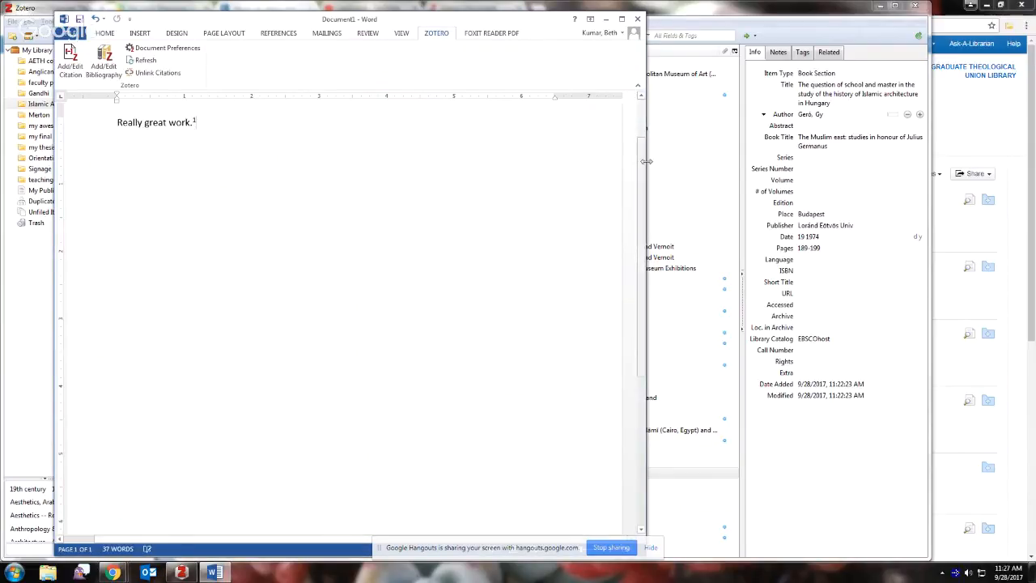
- Append the page number "61." to the end of the first footnote and return to the body text
drag(645, 178, 645, 311)
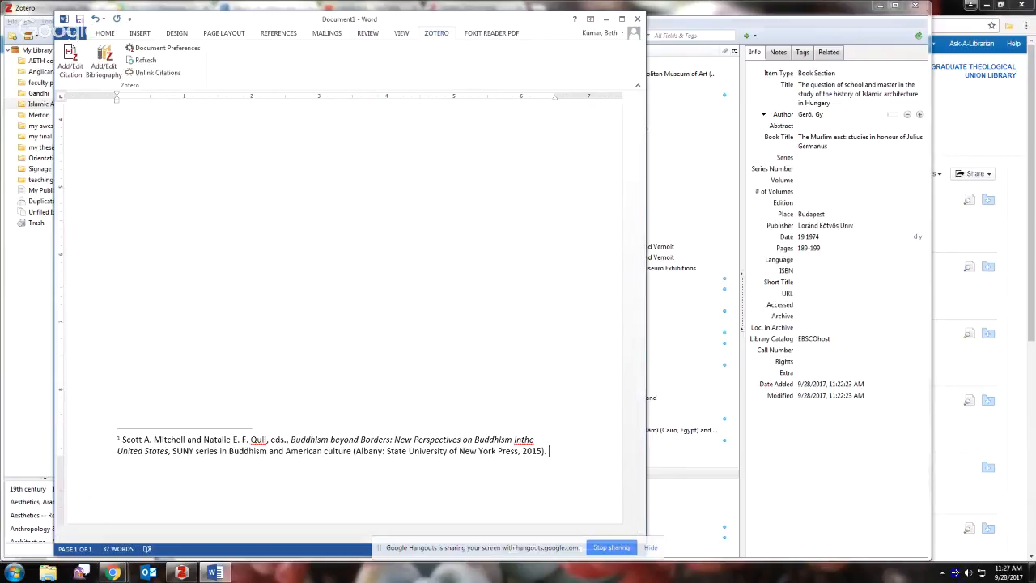
text(61.)
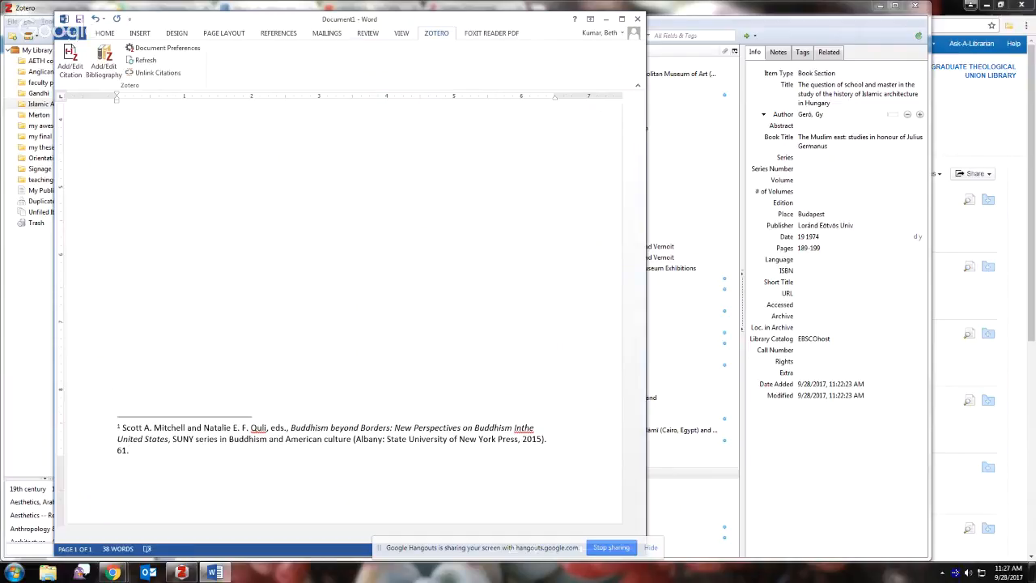
click(451, 309)
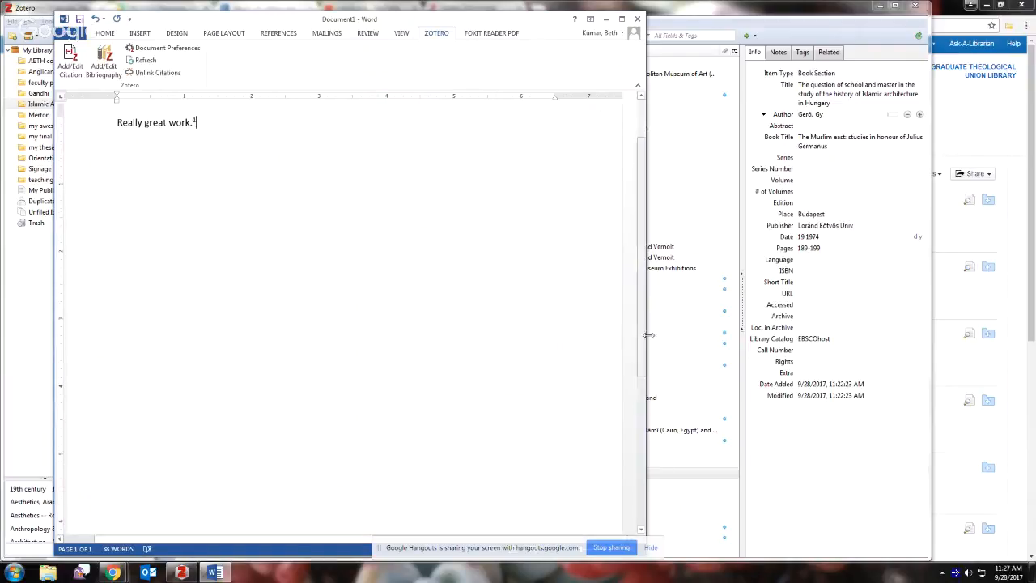
drag(648, 334, 637, 336)
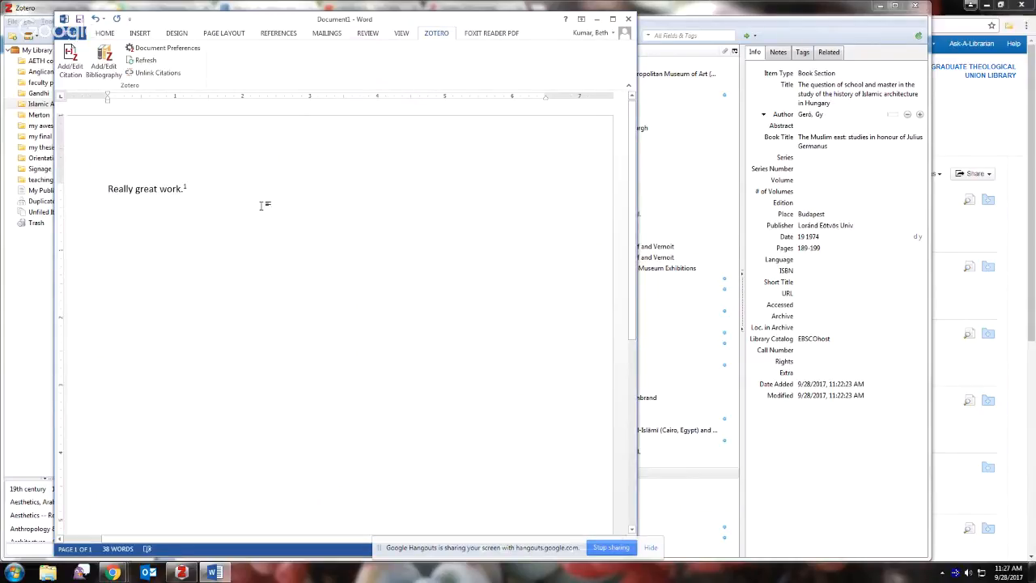
- Add "Smart!" with a footnote citing "The Grove encyclopedia of Islamic art and architecture", found by searching "art", and check the new footnote
text(Smart!)
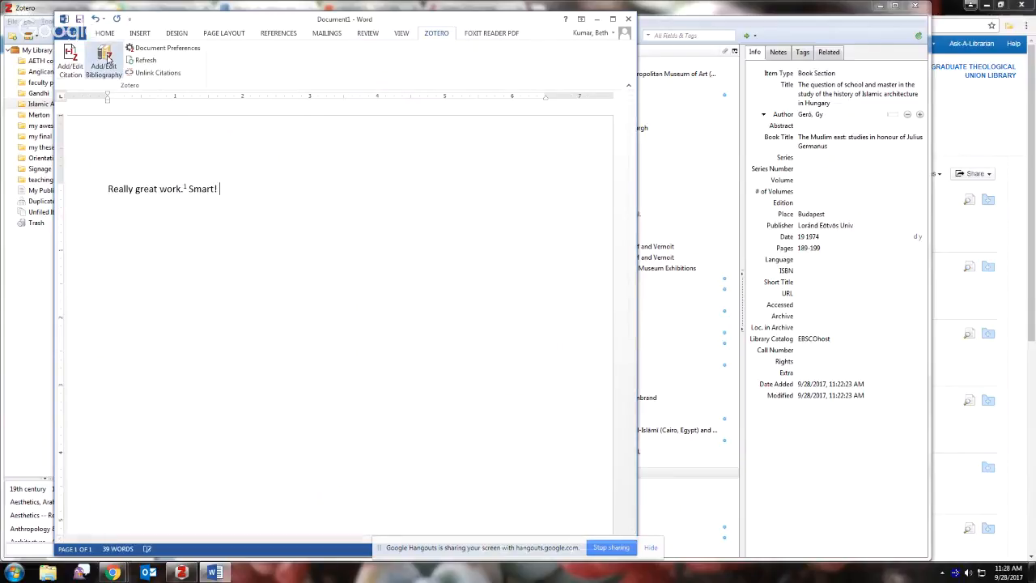
click(68, 64)
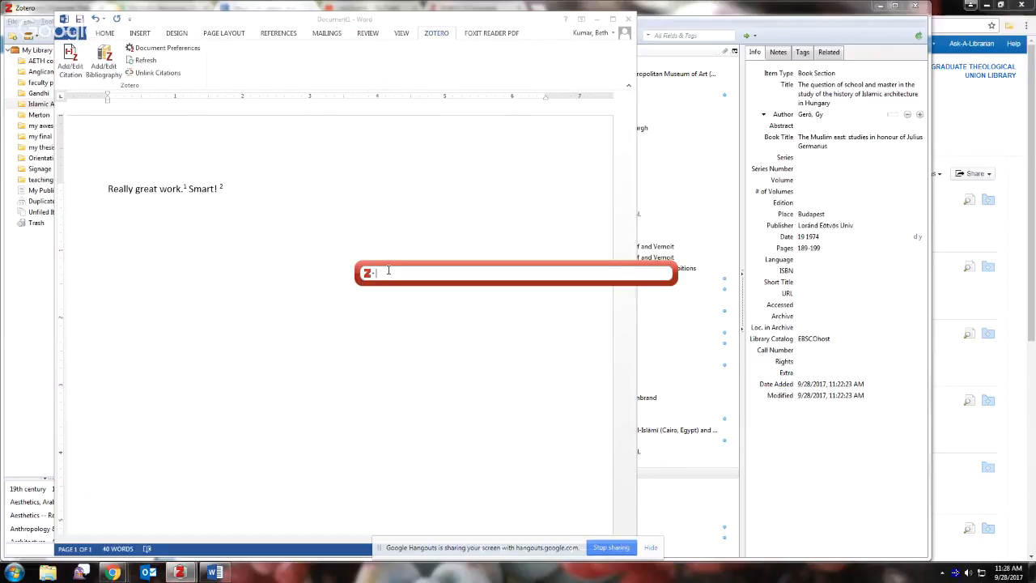
text(art)
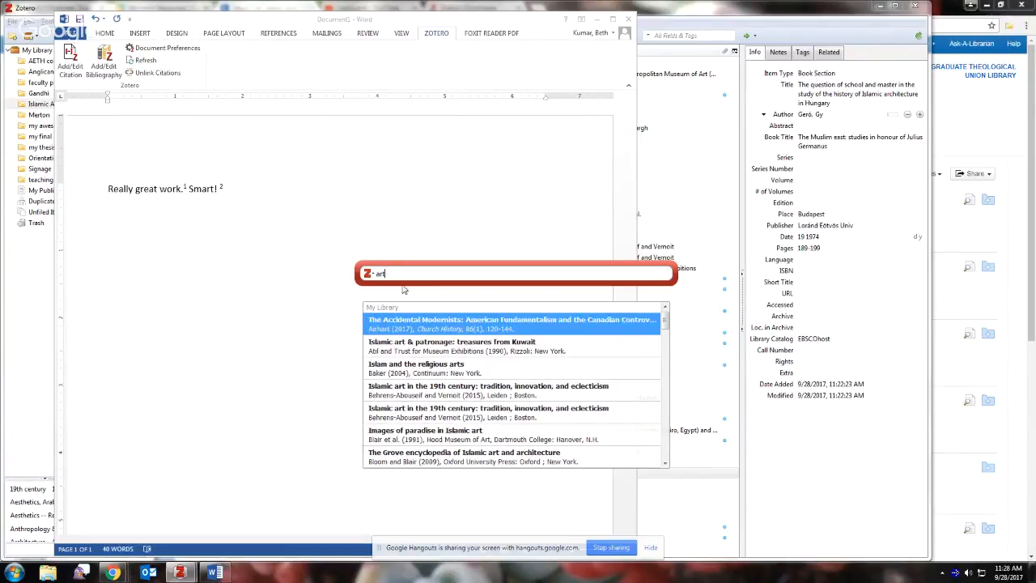
click(420, 460)
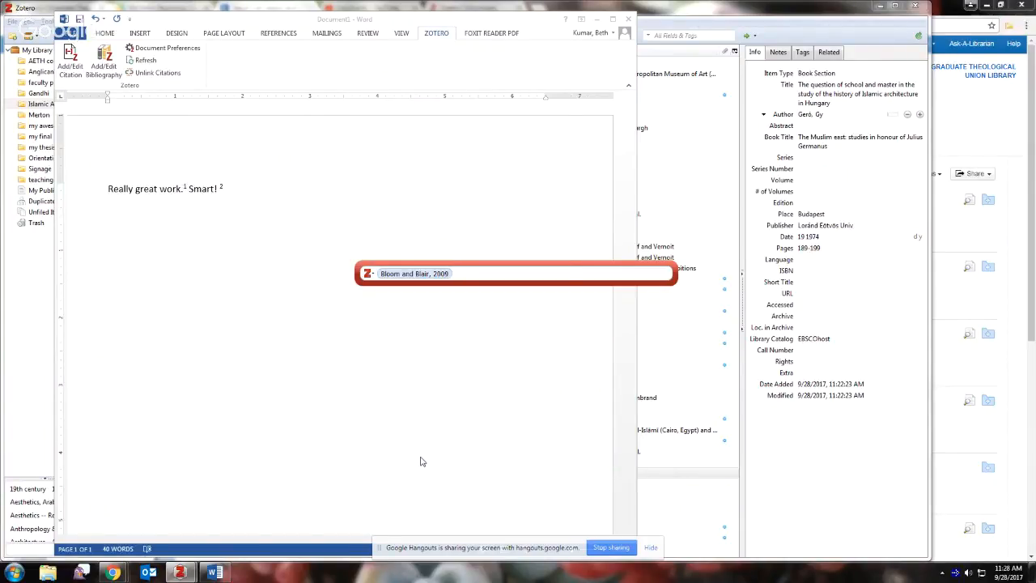
key(Return)
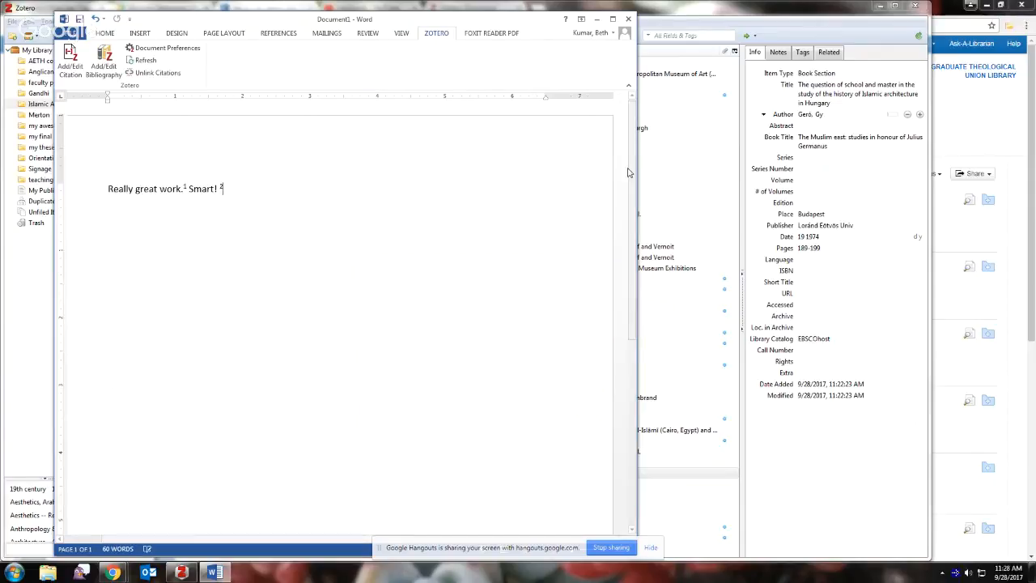
scroll(621, 429, down, 5)
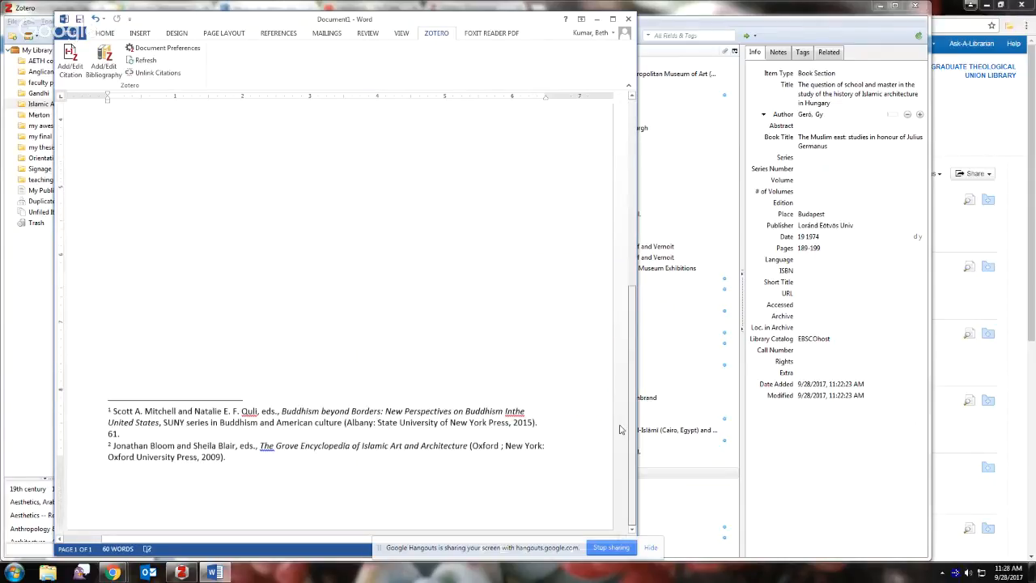
- Add "quotation." to the end of the body text with a footnote citing "The Accidental Modernists", found by searching "art"
scroll(621, 436, down, 1)
scroll(620, 442, up, 6)
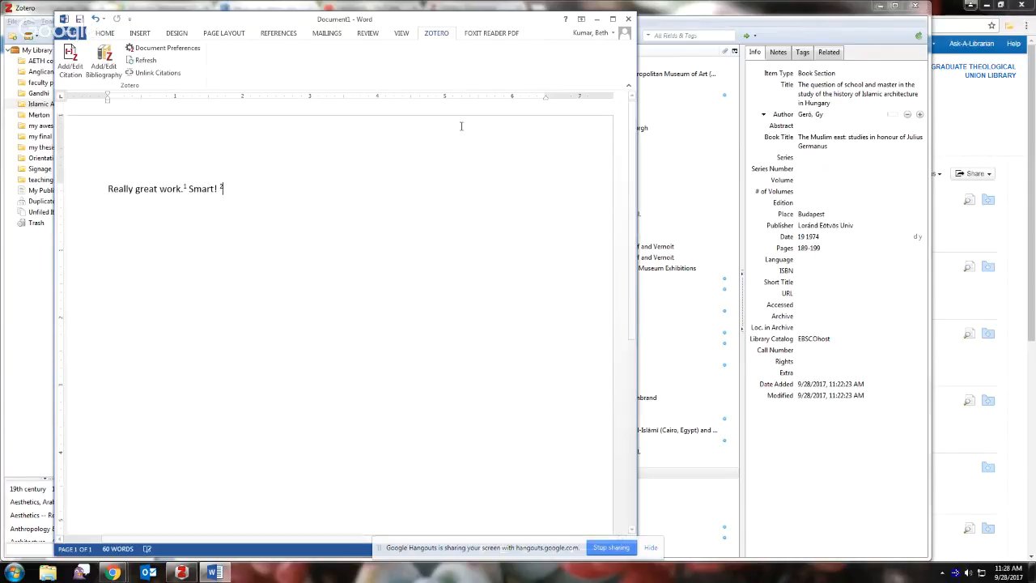
text(q)
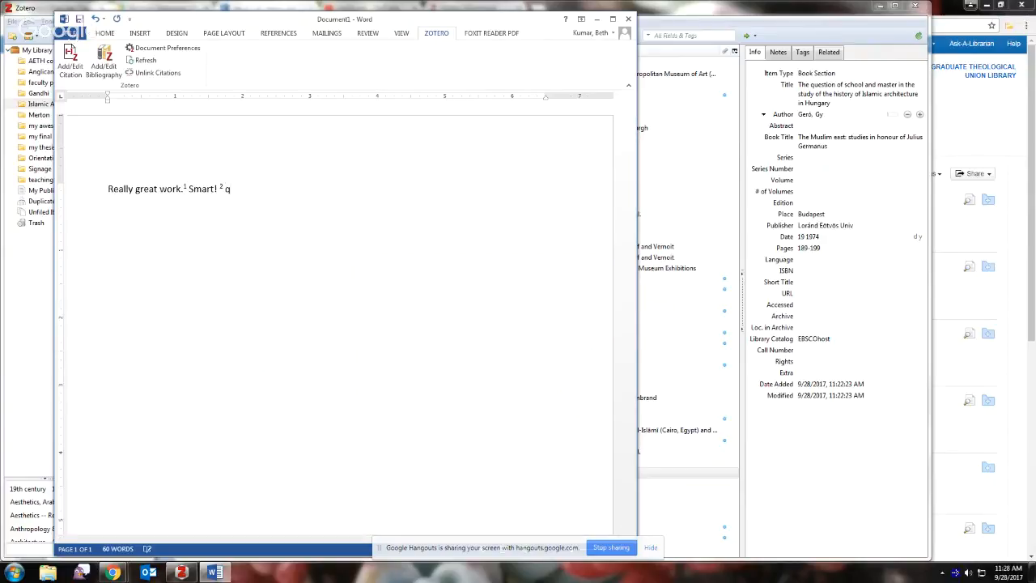
text(uotation.)
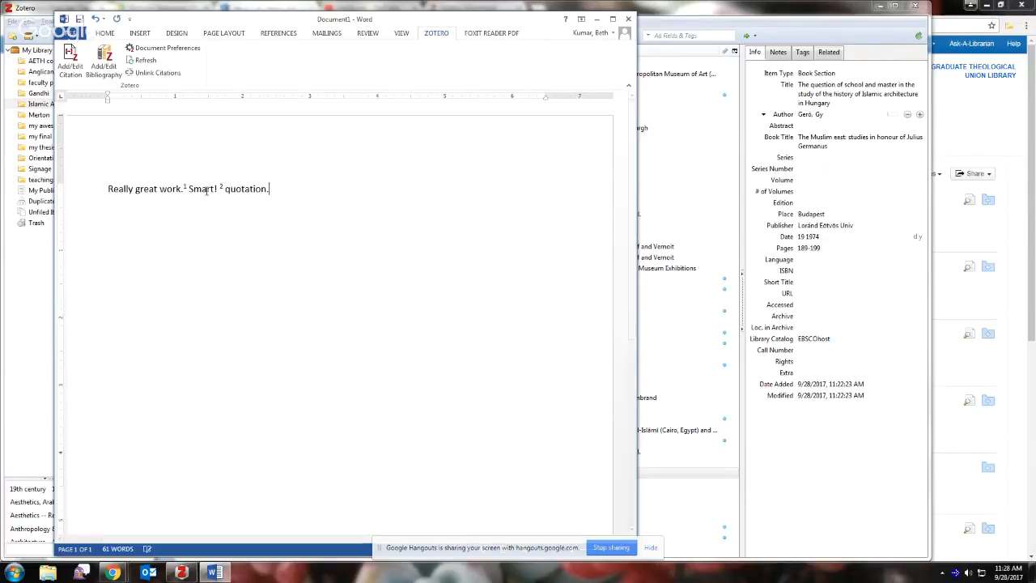
click(69, 63)
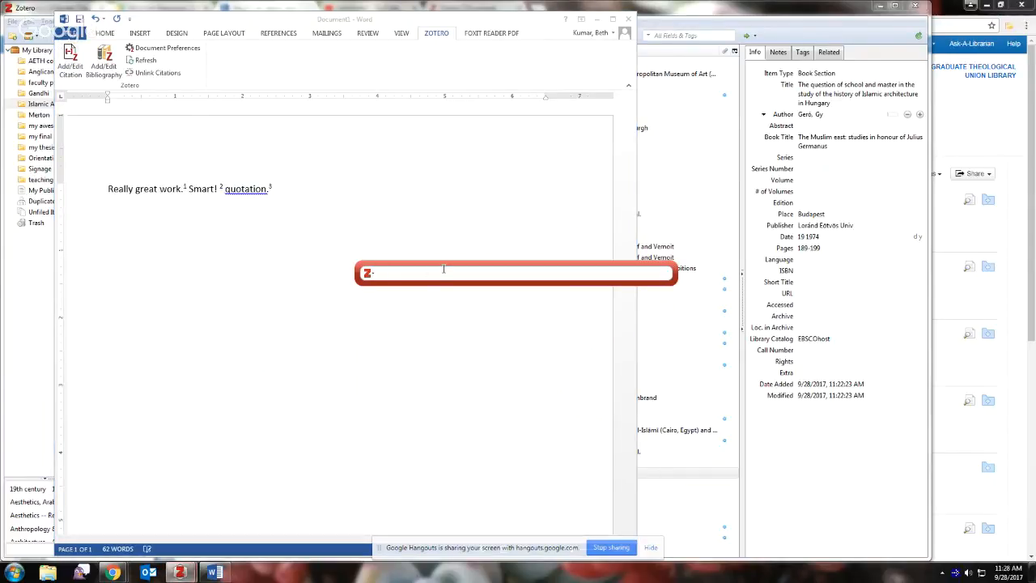
text(art)
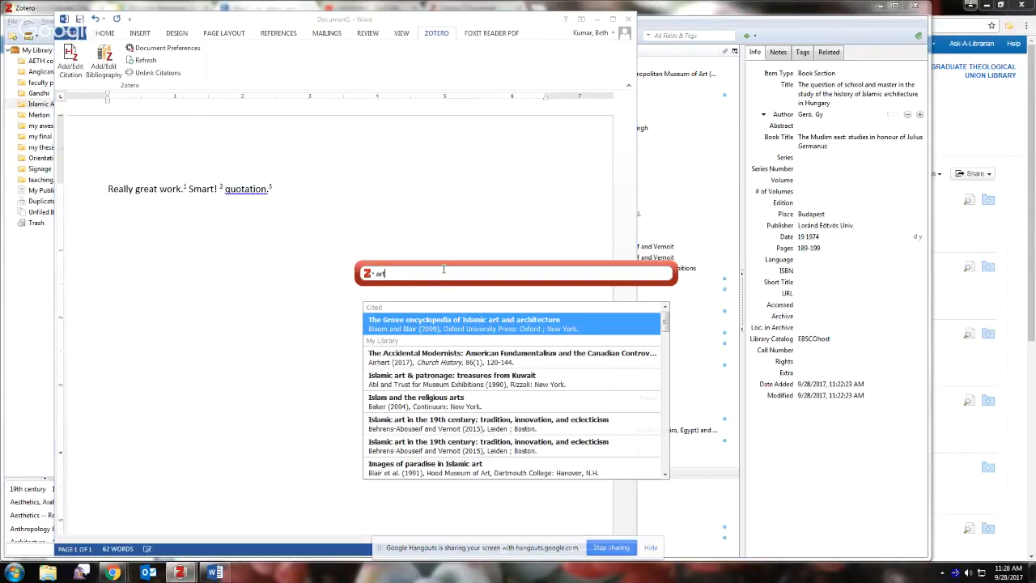
key(Return)
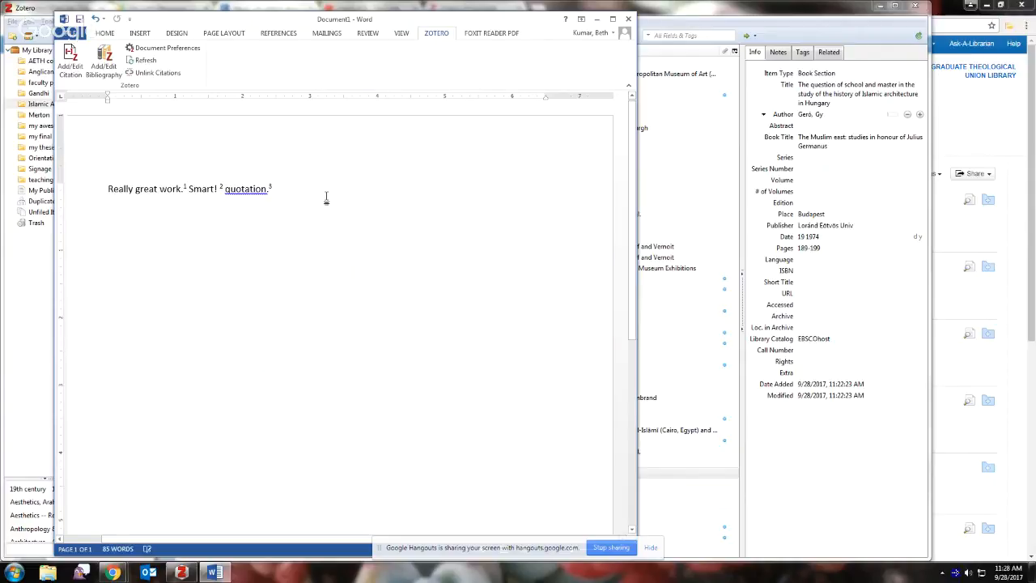
- Add a "Bibliography" heading below the text and insert the Zotero bibliography under it
key(Return)
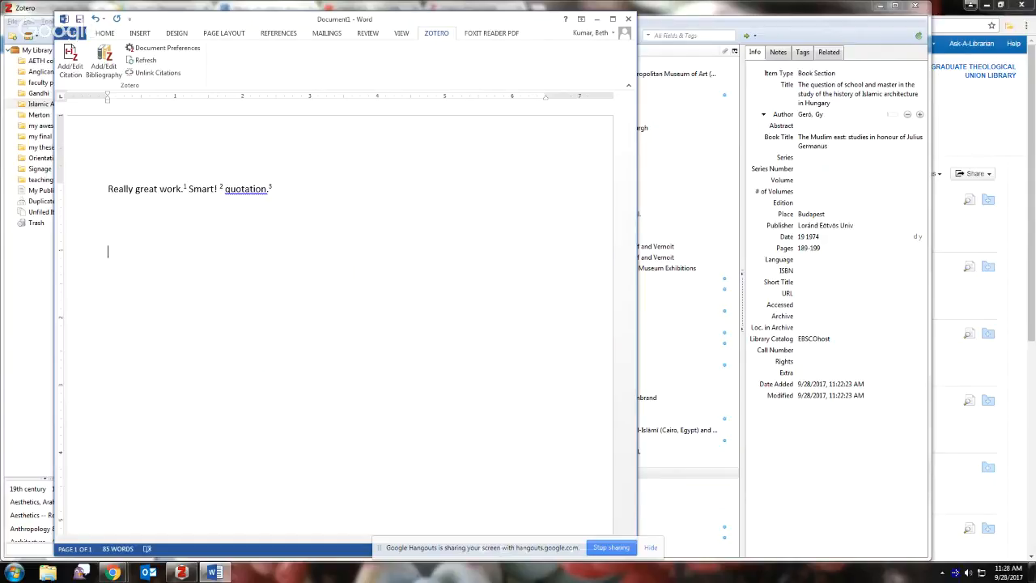
text(Bibliography)
key(Return)
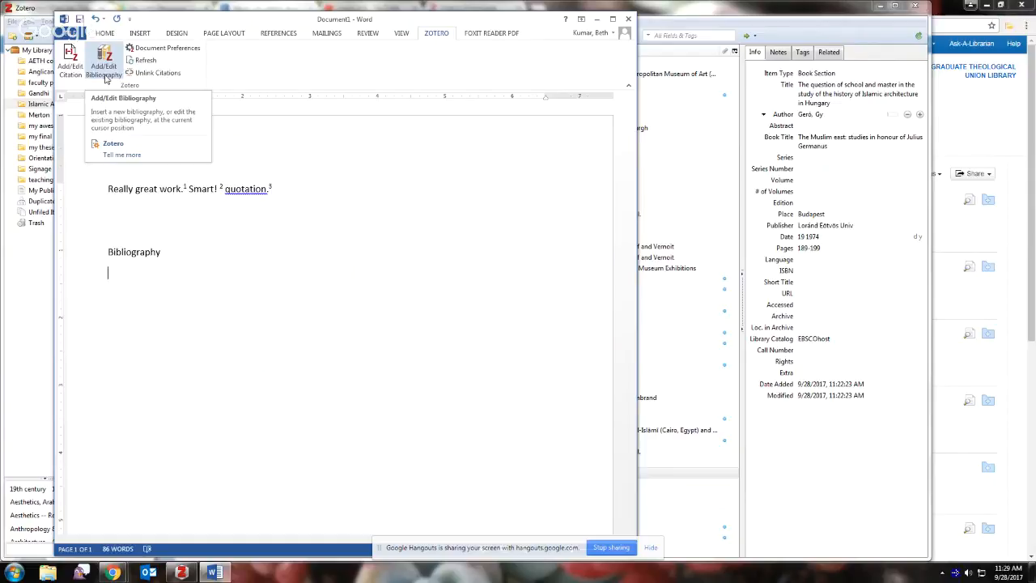
click(105, 77)
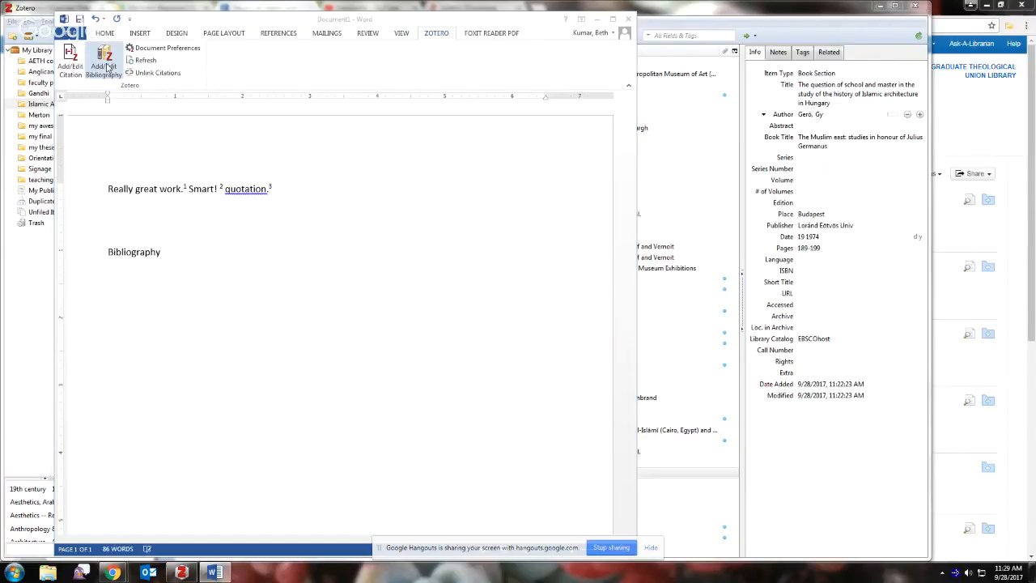
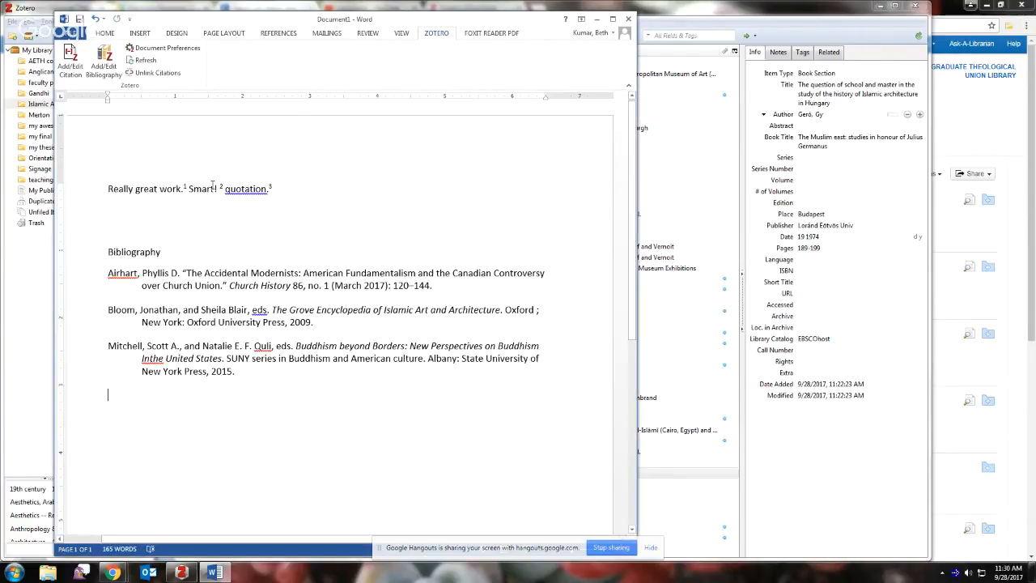
- Delete "Smart!" together with its footnote reference and refresh the Zotero citations and bibliography
drag(225, 188, 188, 188)
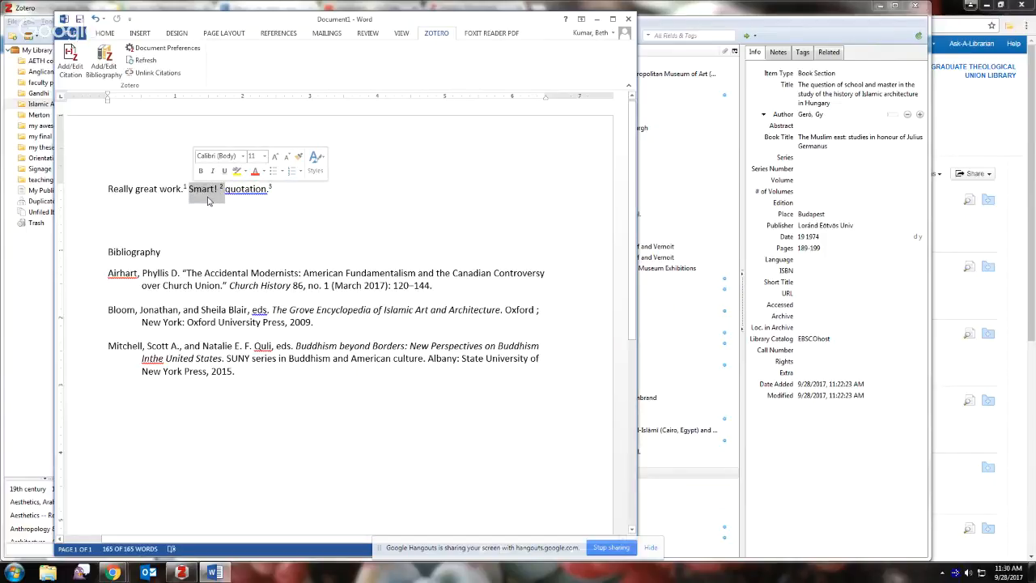
key(Delete)
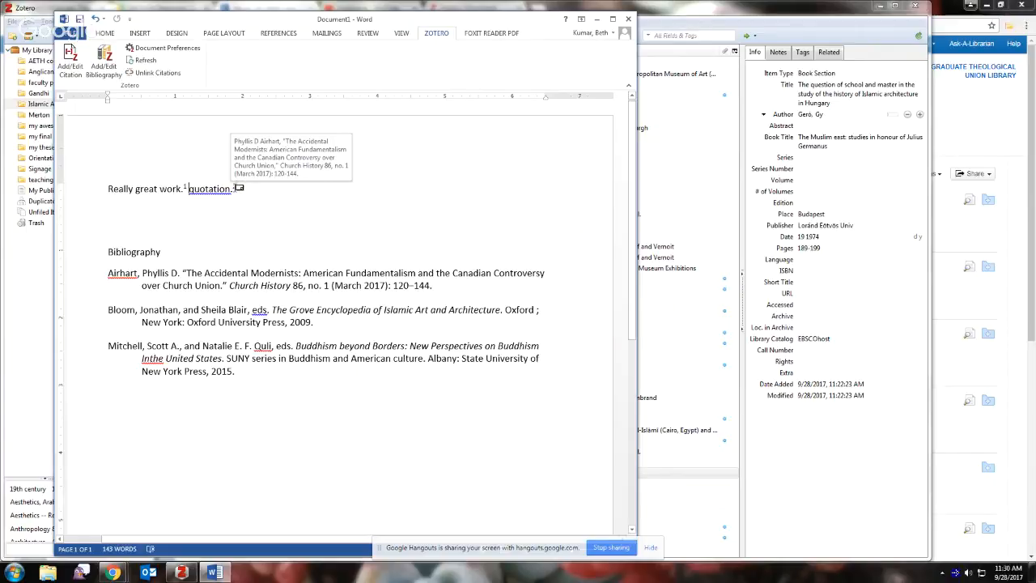
click(151, 64)
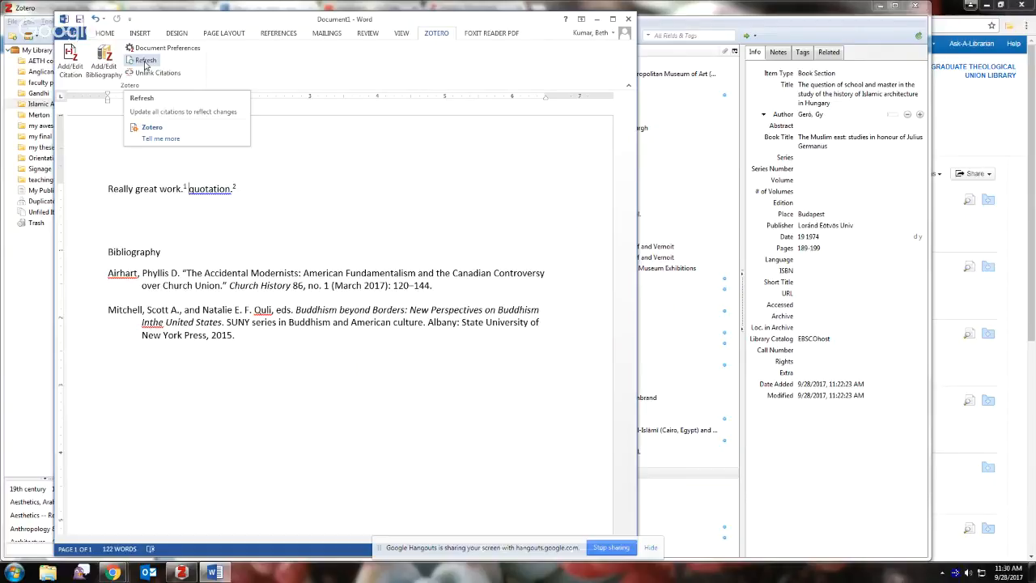
- Review the citation styles offered in the Zotero document preferences and leave them without making a change
click(149, 48)
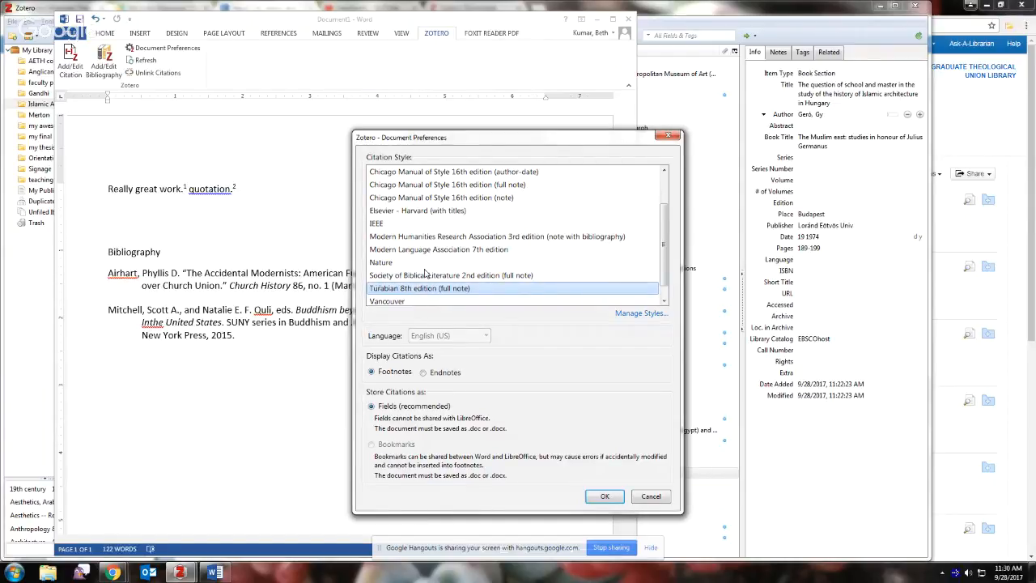
click(666, 138)
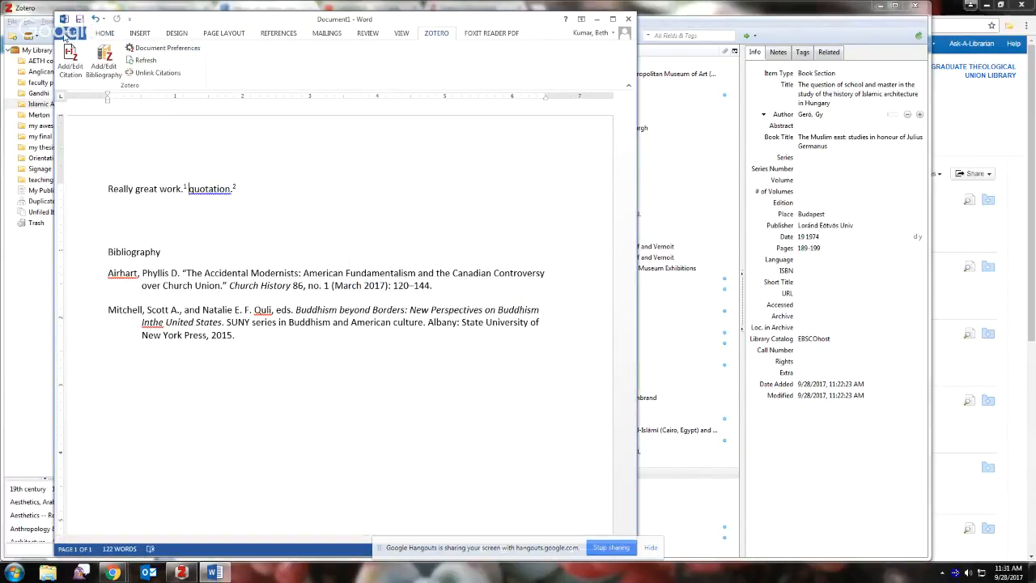
- Create a new blank document and place its window, not maximized, over the first document
click(72, 32)
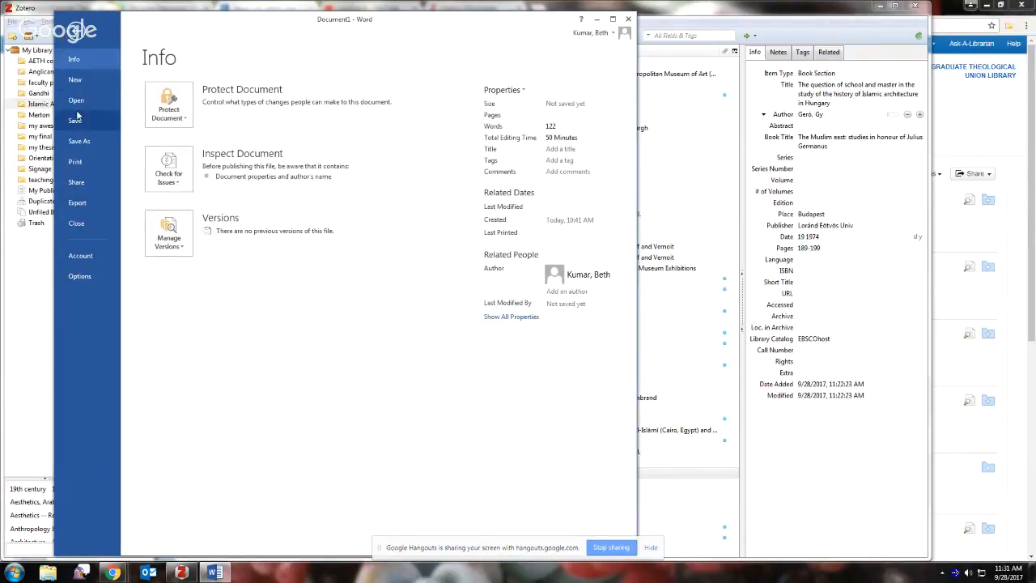
click(79, 81)
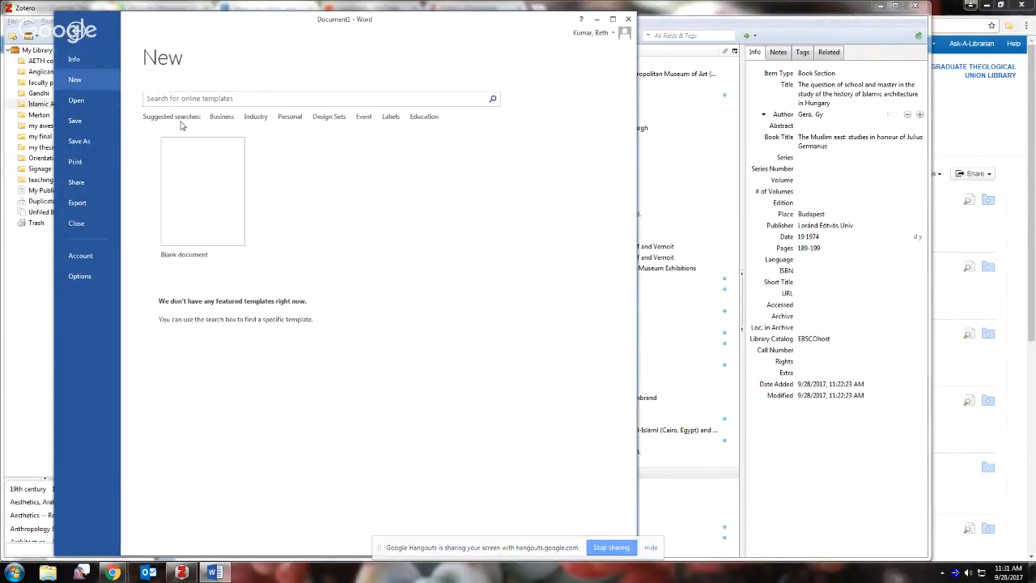
click(215, 186)
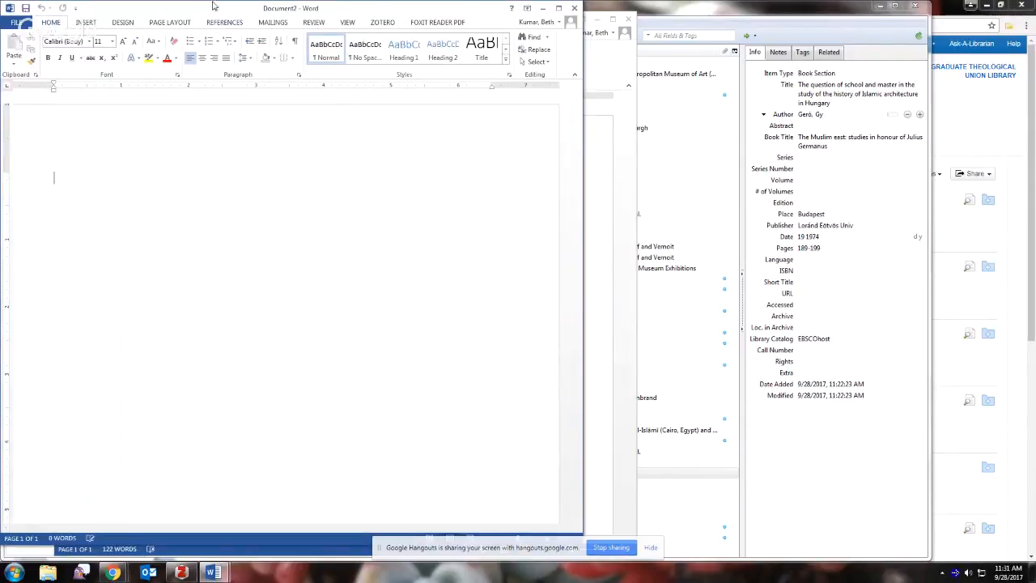
drag(215, 6, 316, 3)
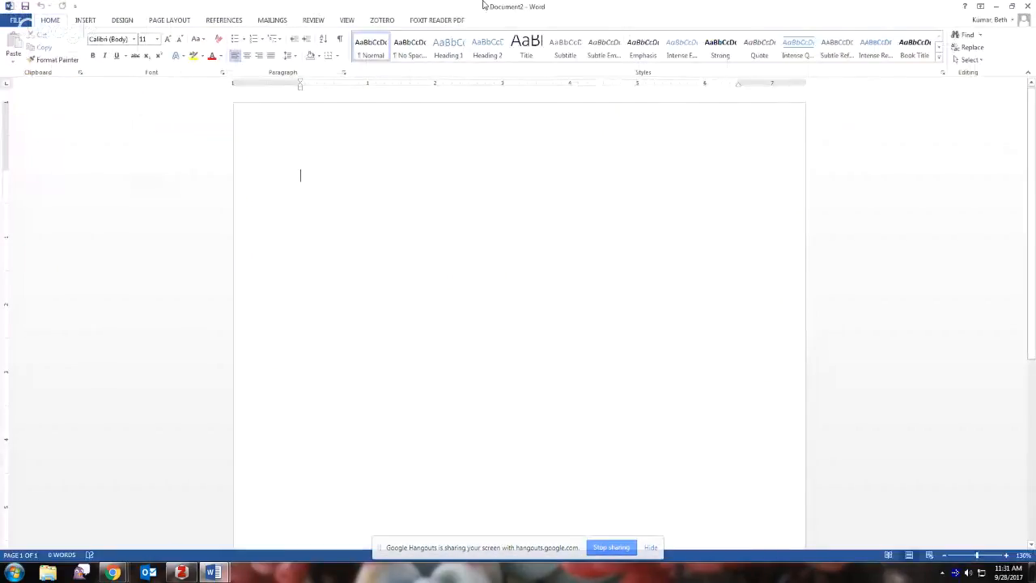
click(1011, 9)
drag(272, 10, 363, 12)
right_click(134, 165)
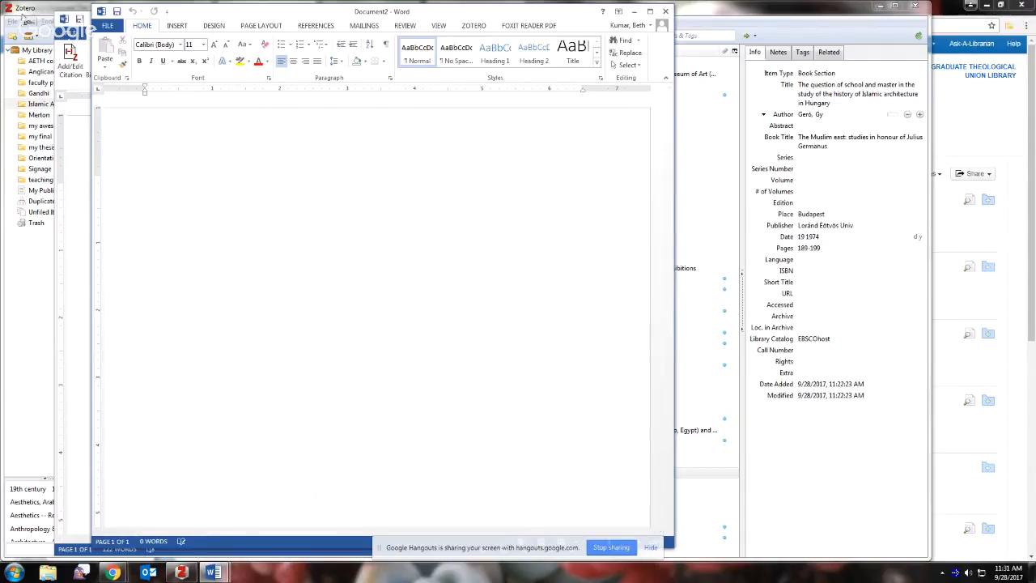
- In Zotero, copy a Turabian 8th edition (full note) bibliography of the faculty publications from "A Catholic guide" through "En marge du canon" to the clipboard
click(30, 83)
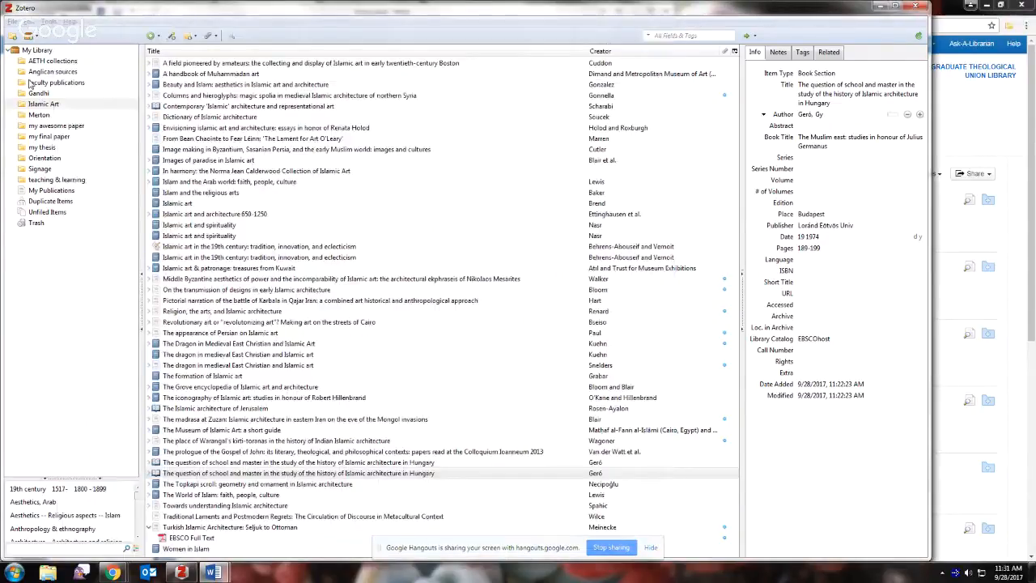
click(31, 83)
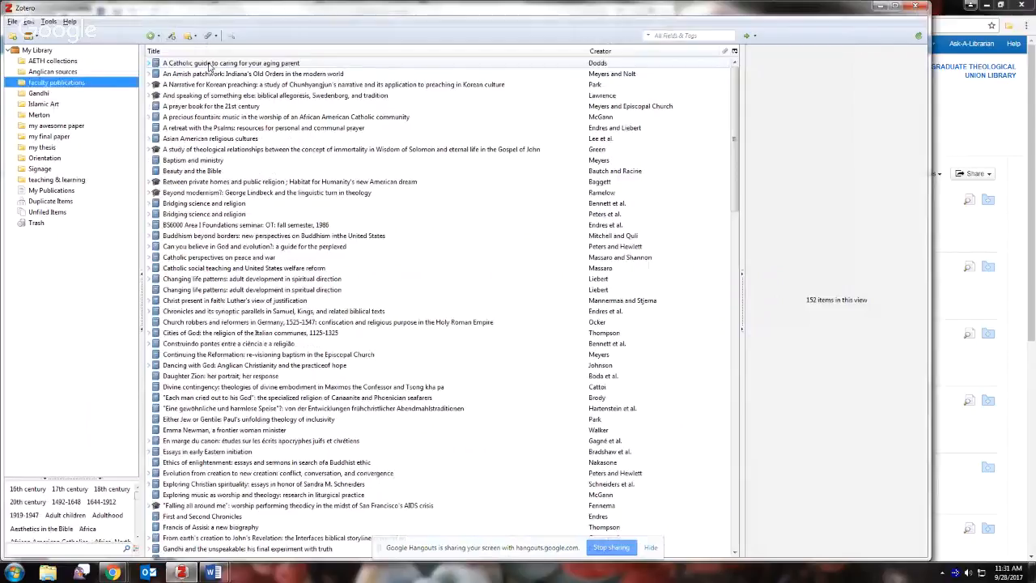
click(209, 65)
shift+click(192, 441)
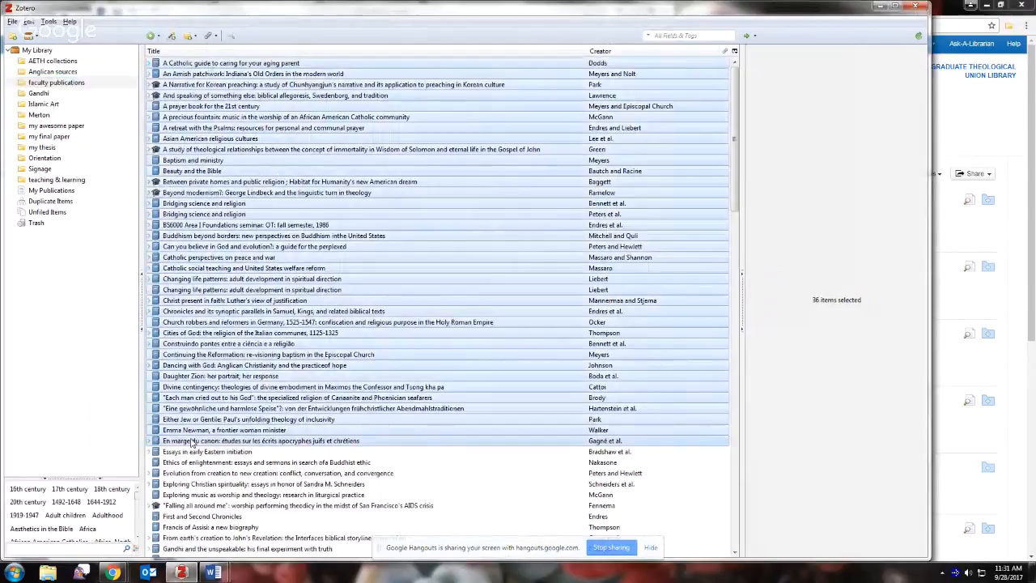
right_click(228, 312)
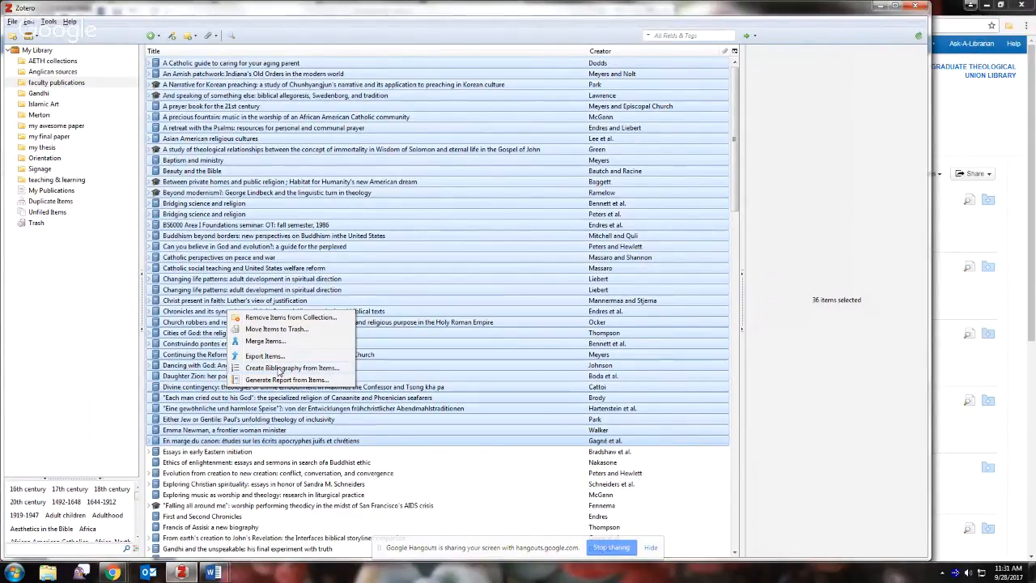
click(279, 368)
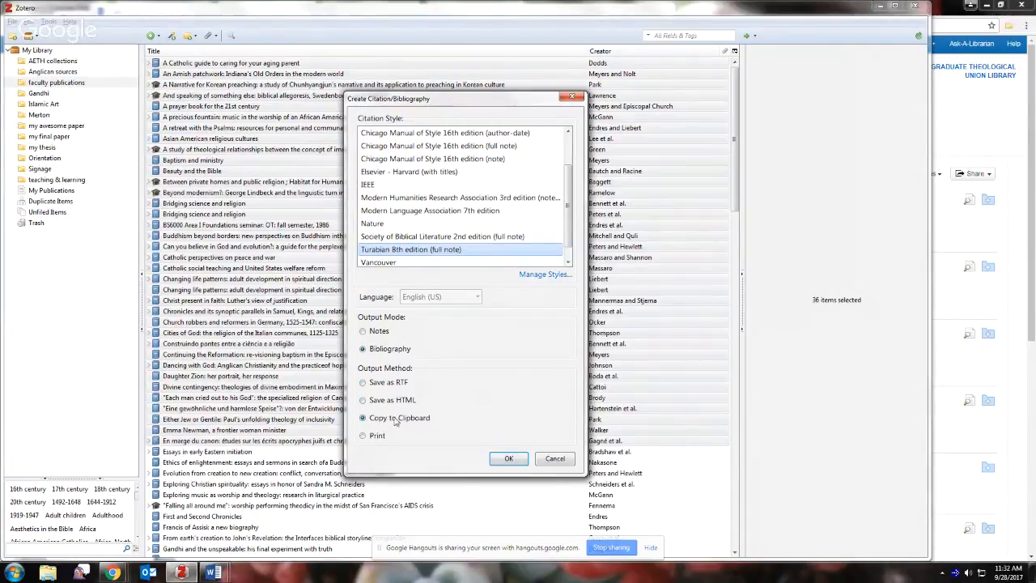
click(503, 460)
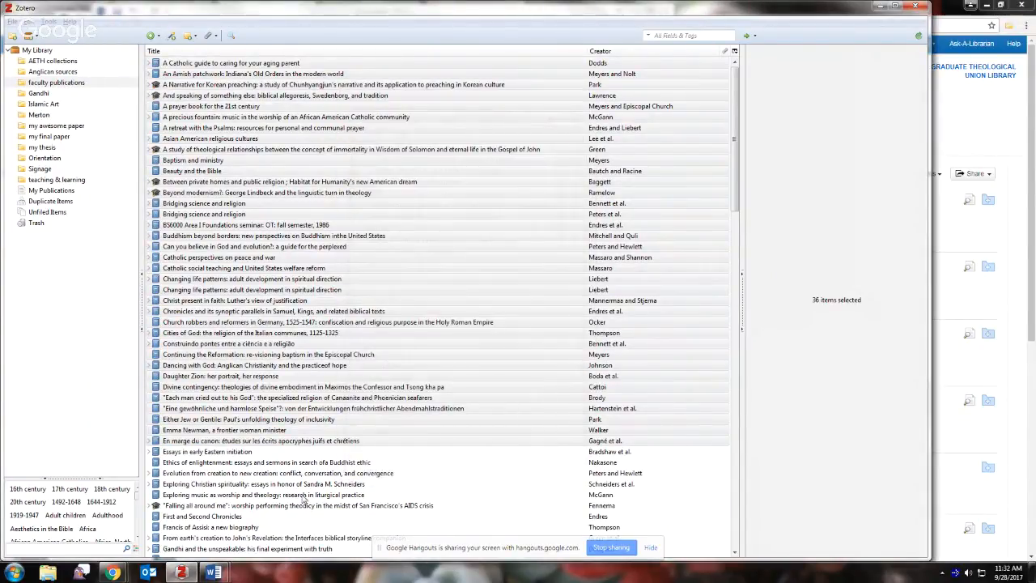
- Paste the copied bibliography into the blank Word document and look through its entries
click(270, 518)
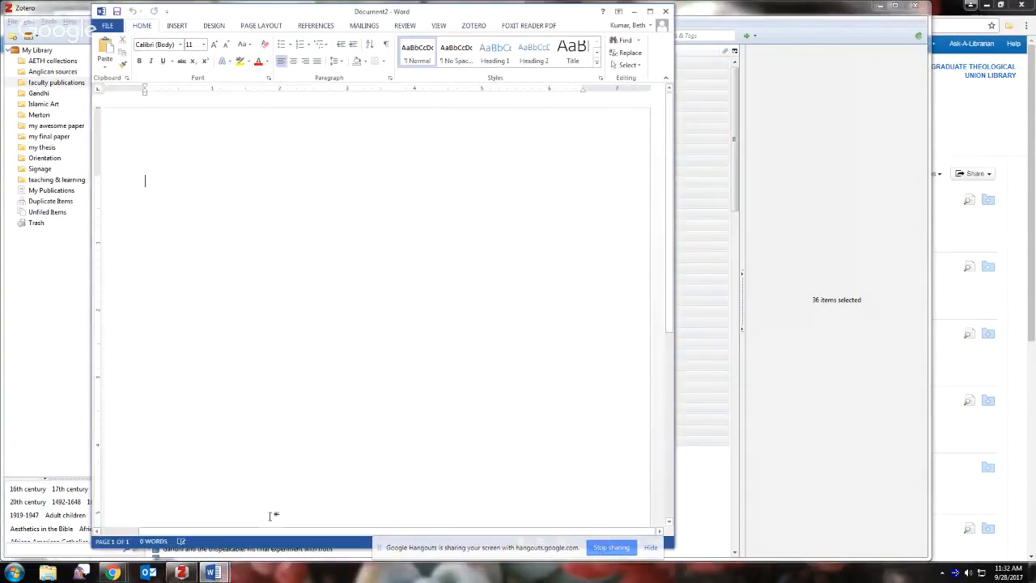
key(ctrl+v)
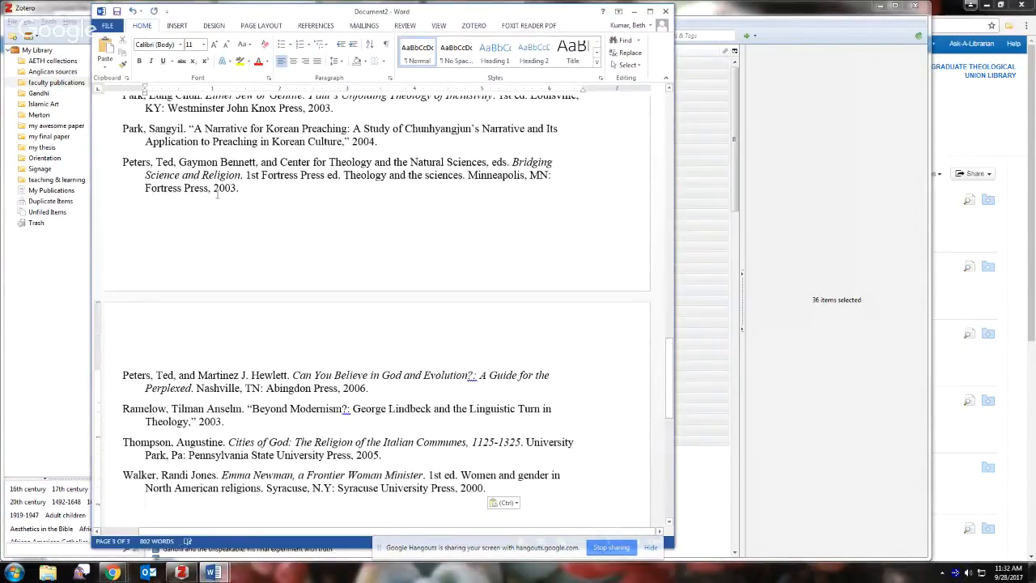
drag(668, 374, 676, 113)
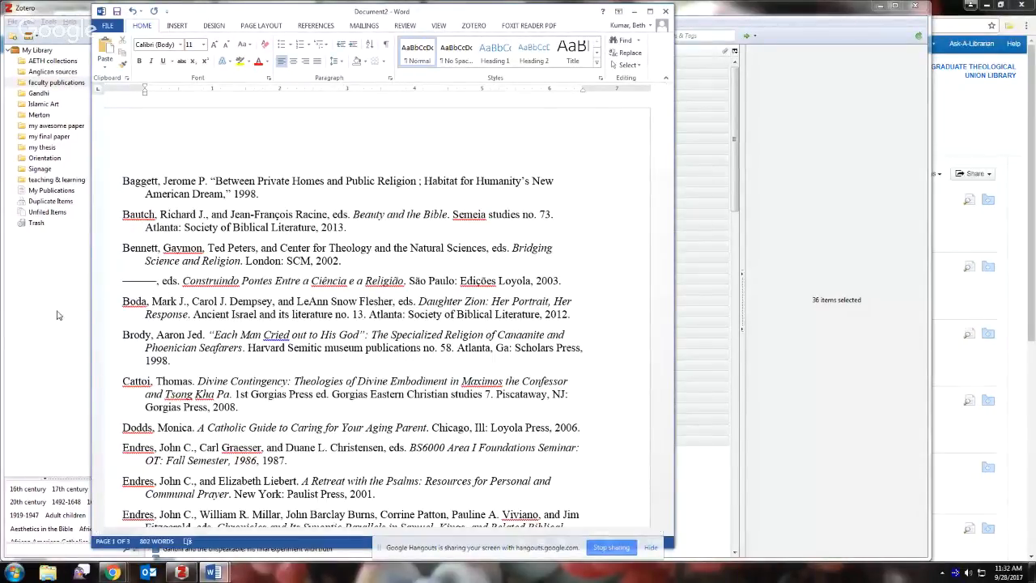
click(671, 134)
drag(671, 133, 670, 274)
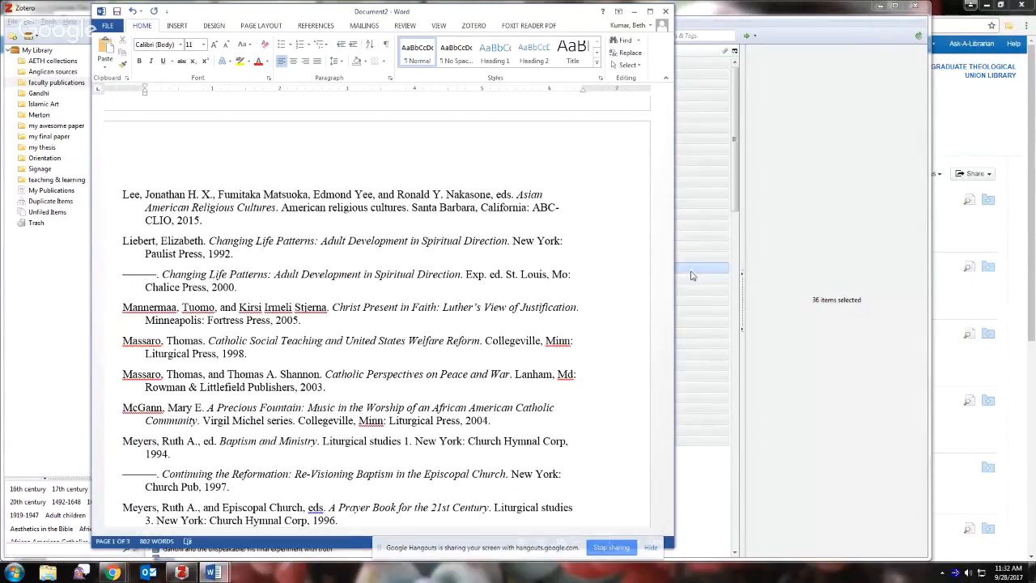
drag(669, 279, 669, 296)
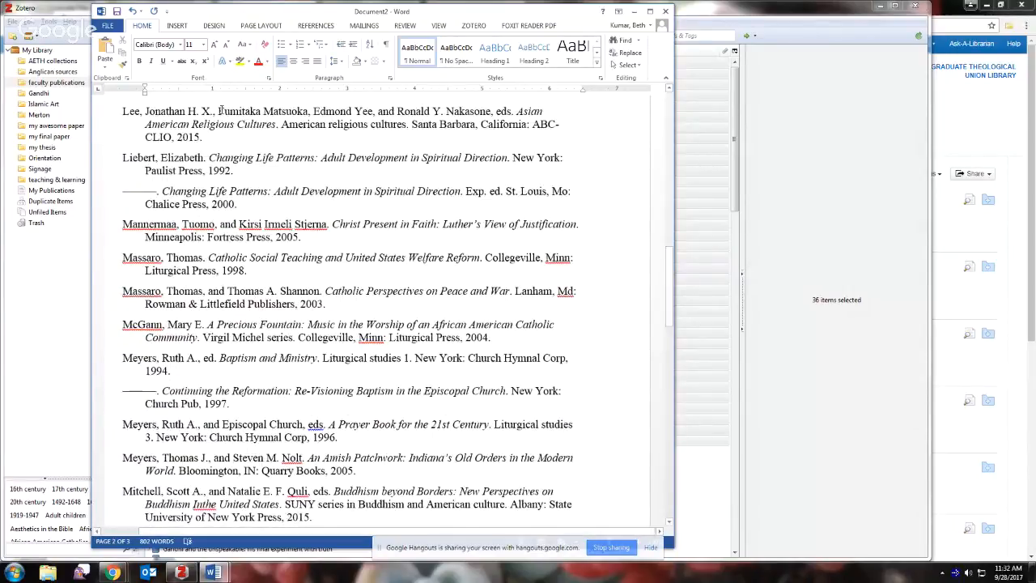
- Switch to Zotero, view the 1992 record of "Changing life patterns: adult development in spiritual direction", and open the Merton collection
click(739, 196)
click(353, 279)
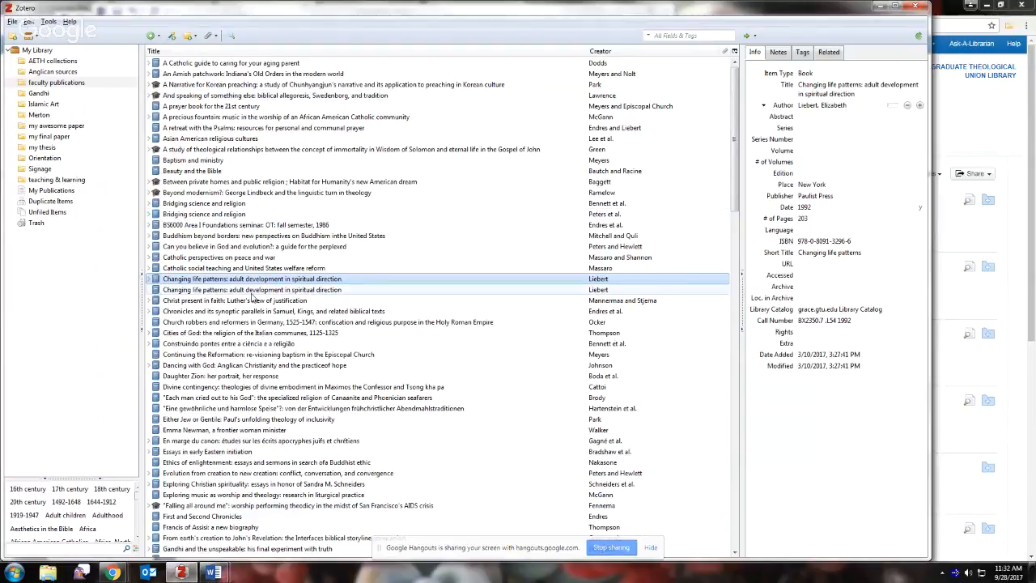
mouse_move(212, 572)
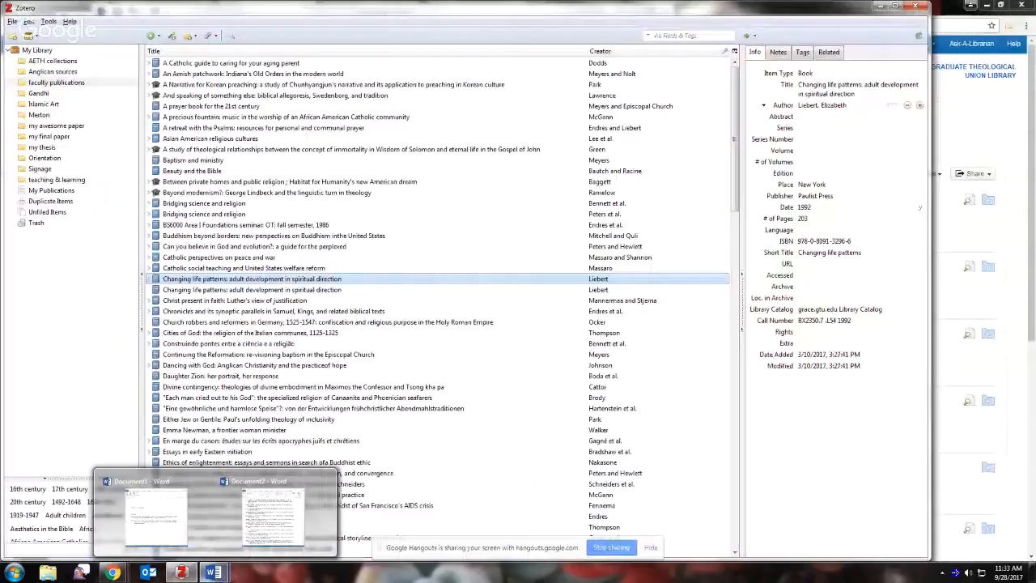
click(188, 576)
click(185, 573)
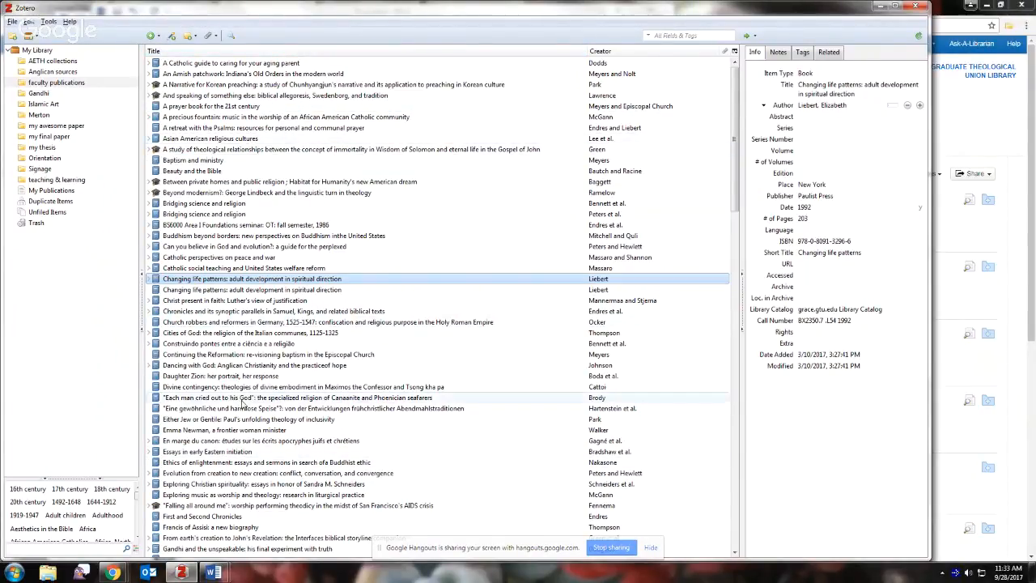
click(39, 115)
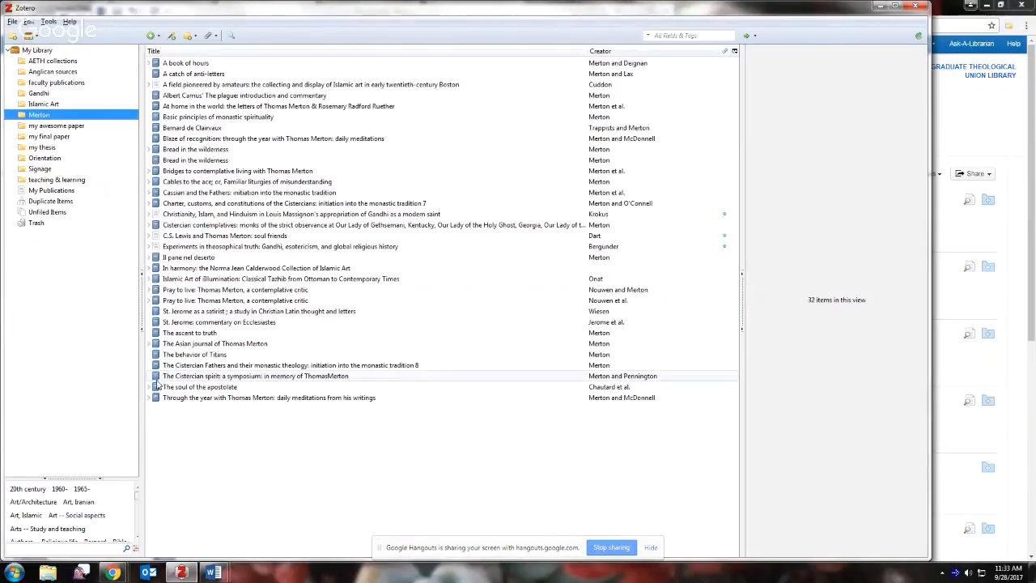
- Examine the 1976 "Bread in the wilderness" record's details, notes, tags and related items
click(154, 162)
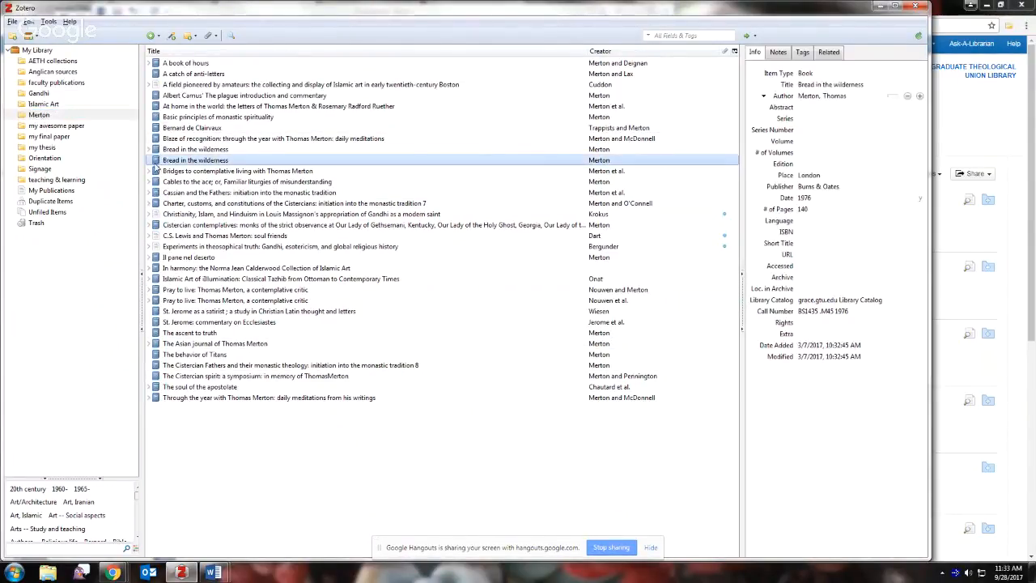
click(776, 54)
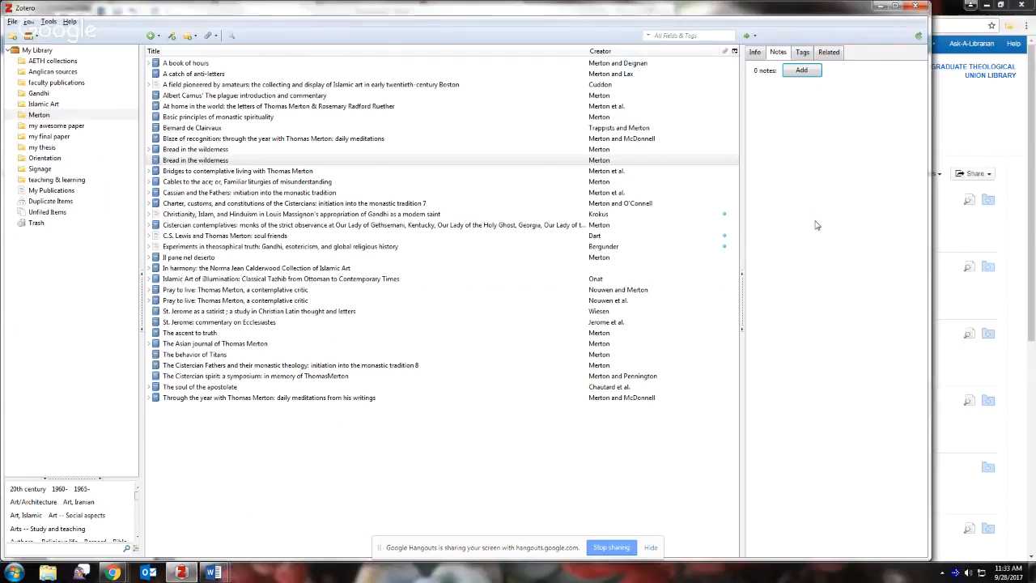
click(802, 54)
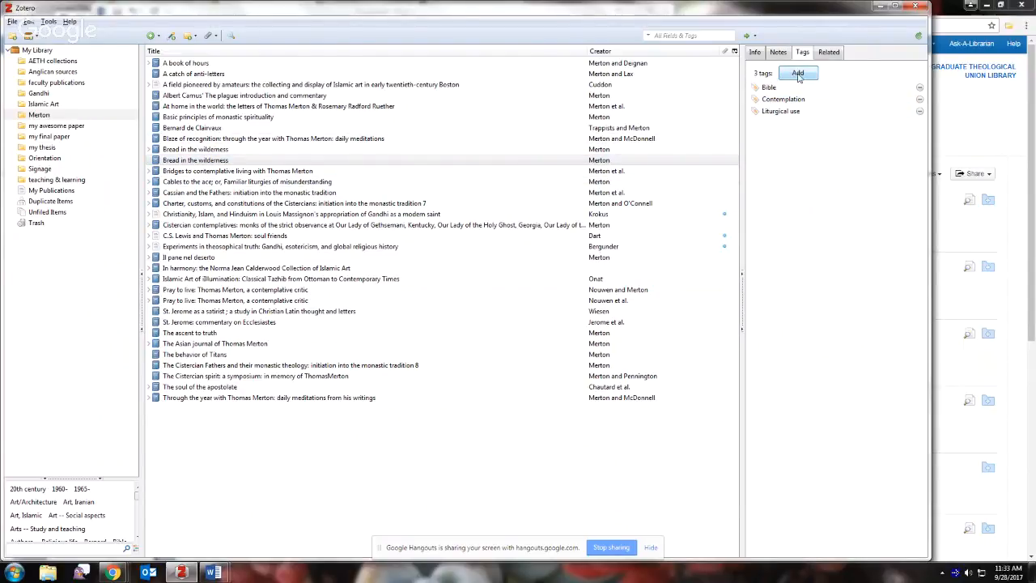
click(866, 89)
click(315, 162)
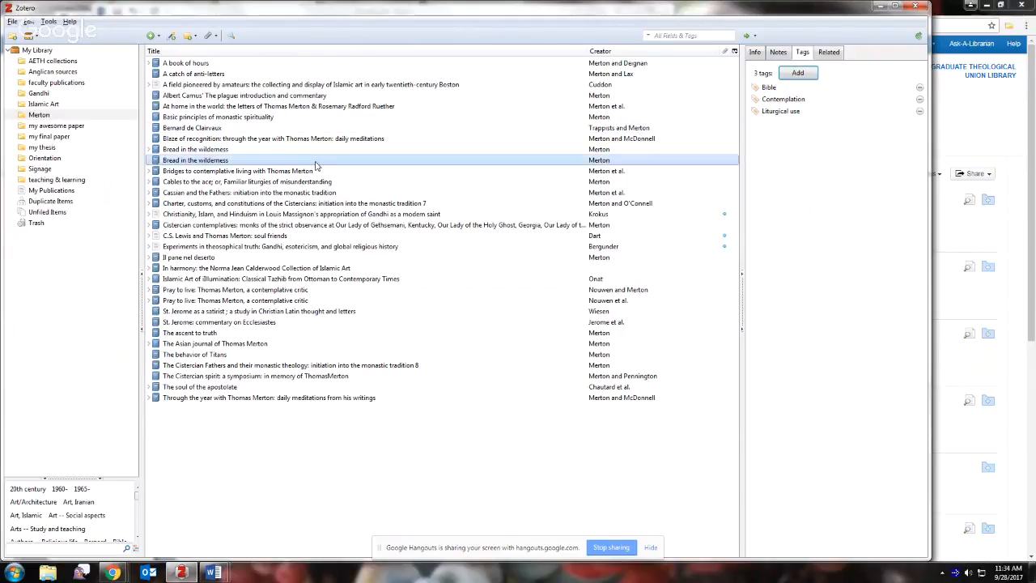
click(828, 53)
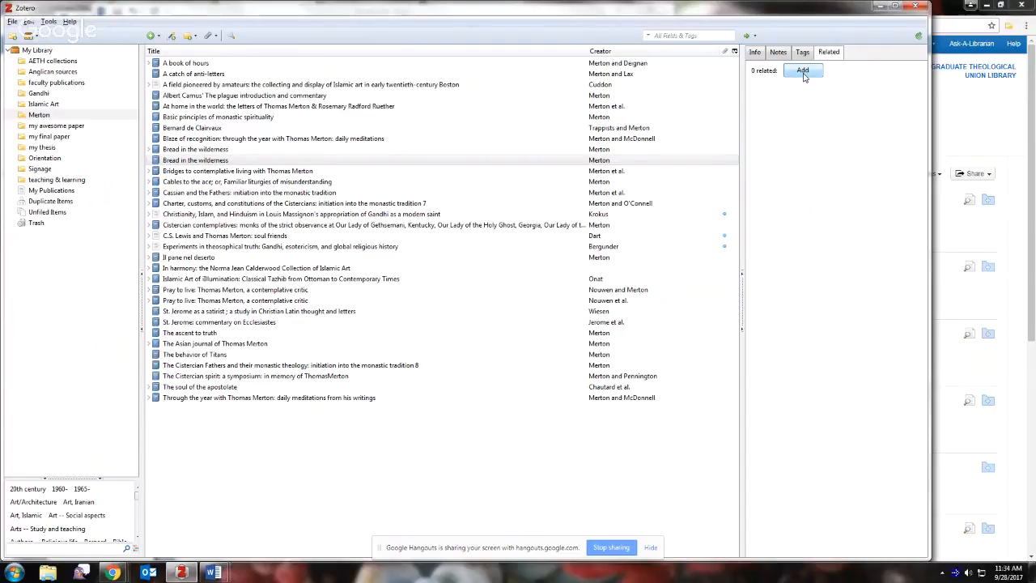
click(753, 55)
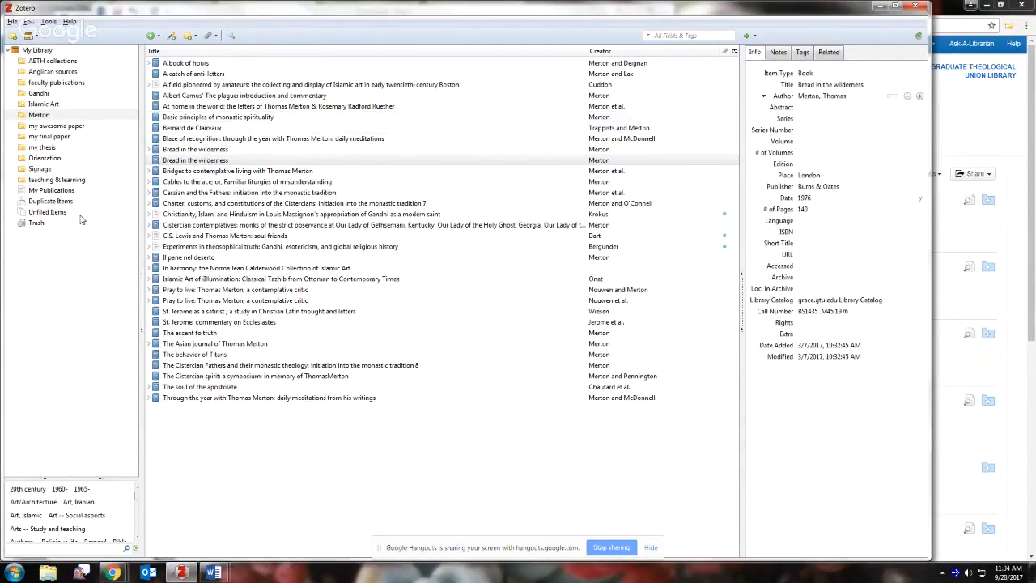
- Merge the two duplicate records of "Islamic art and spirituality" in the library's duplicate items
click(32, 202)
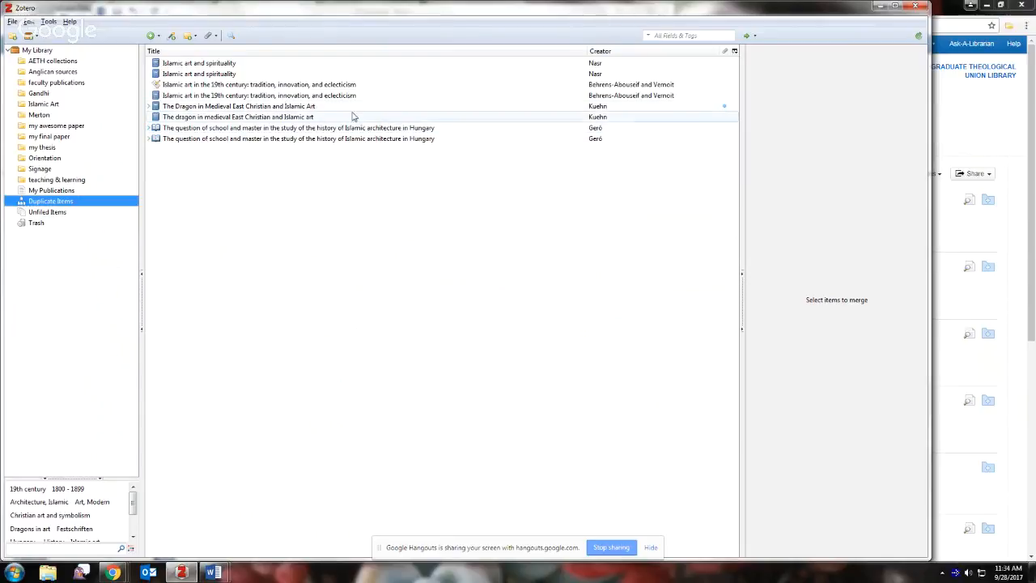
click(175, 77)
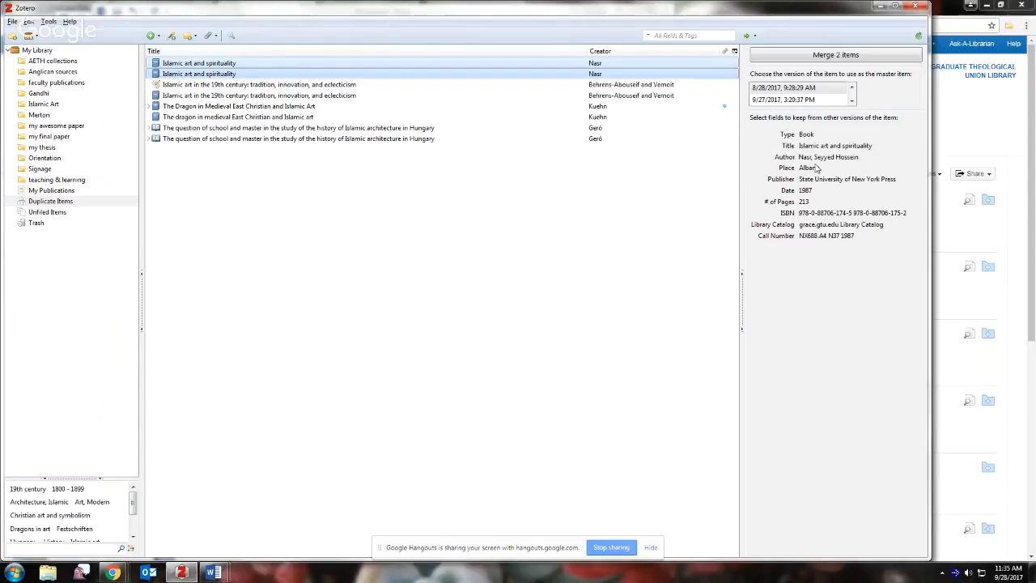
click(830, 57)
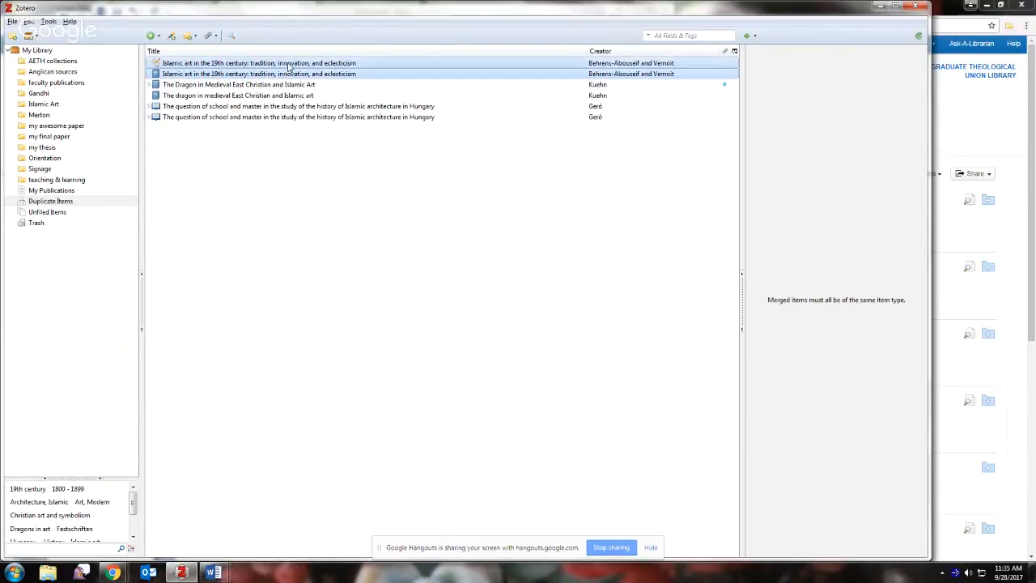
- Merge the duplicate "The dragon in medieval East Christian and Islamic art" records with the 9/28/2017, 11:17:03 AM version as master, and the Hungary architecture duplicates
click(172, 94)
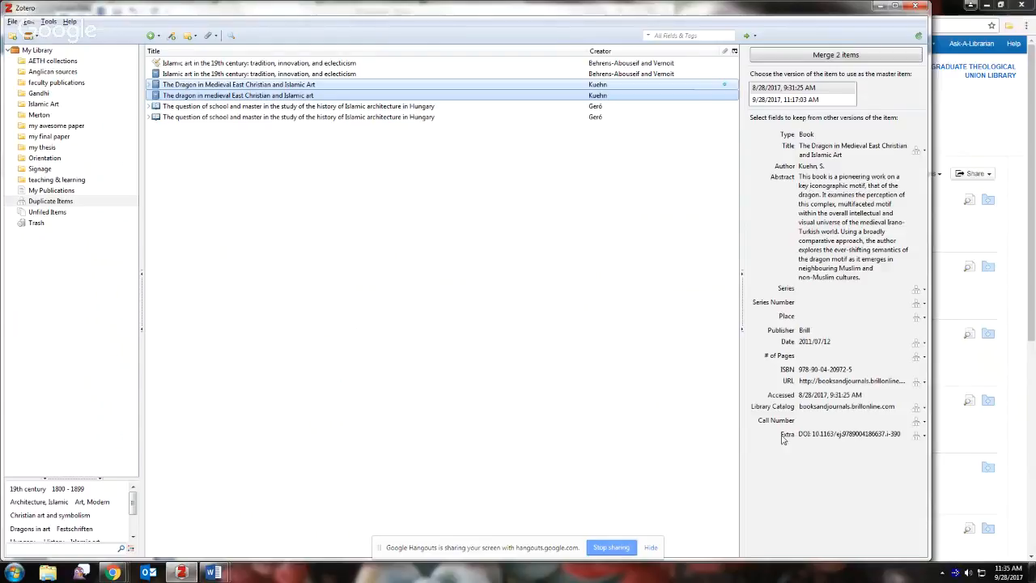
click(805, 100)
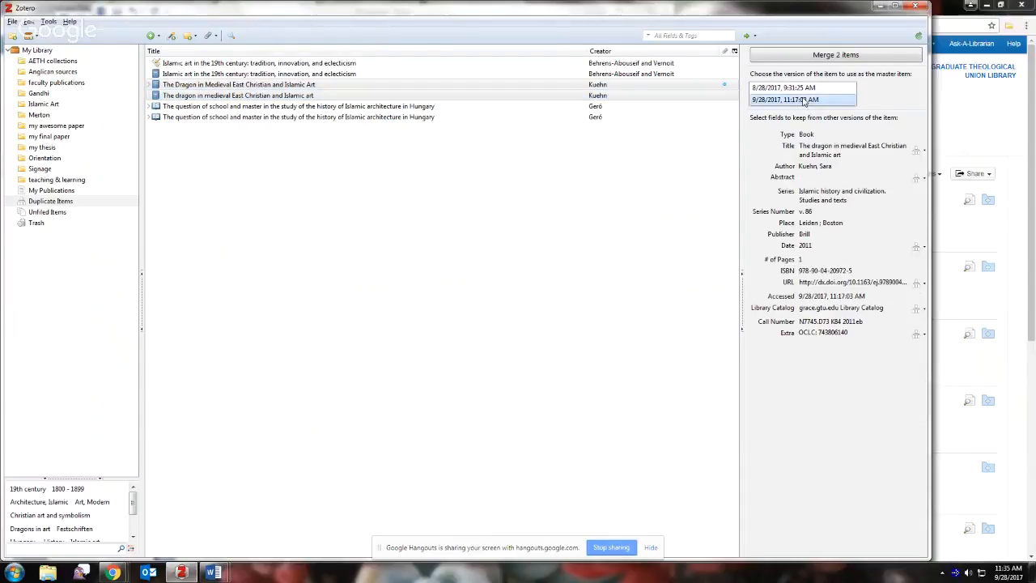
click(809, 56)
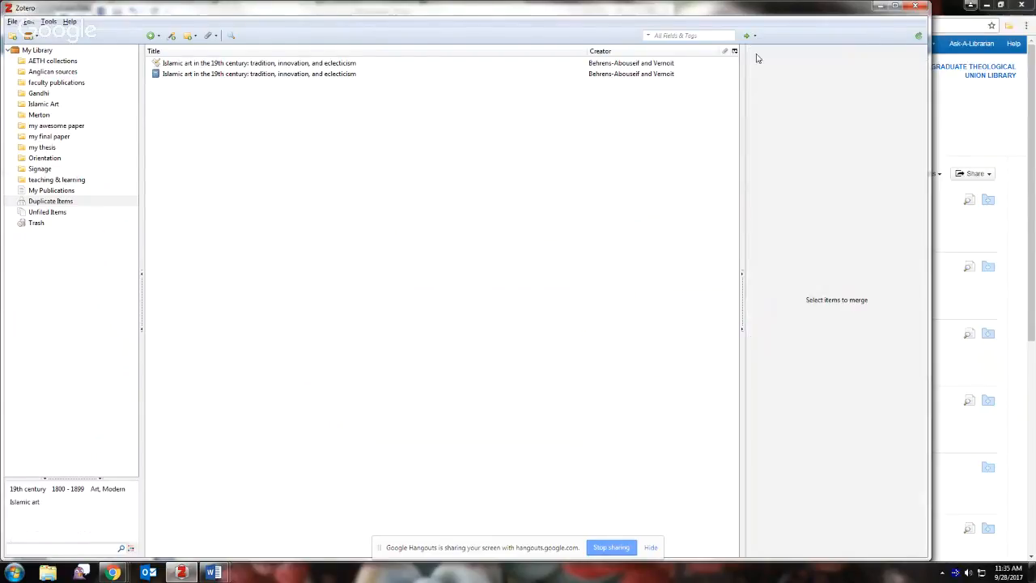
click(671, 75)
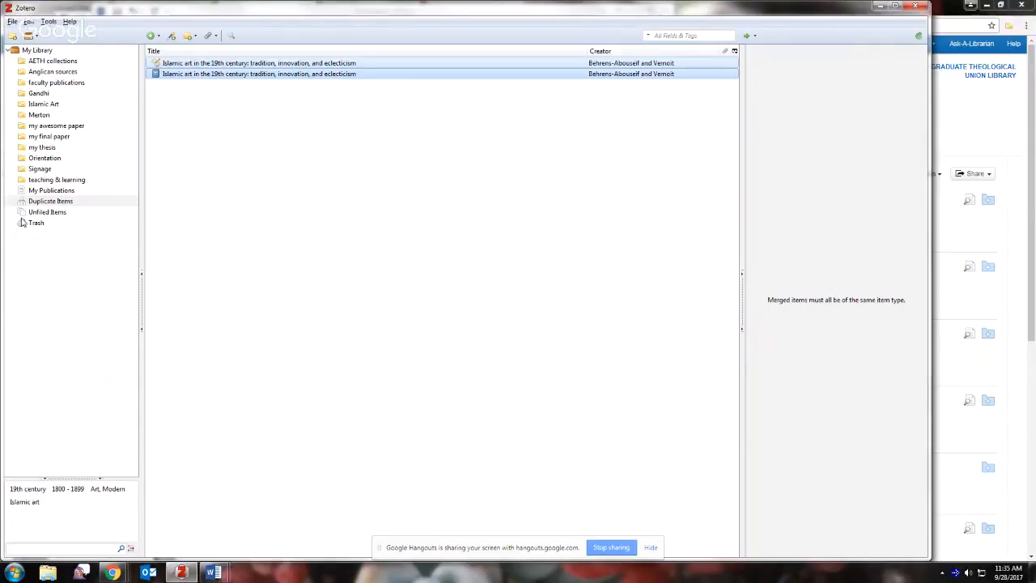
- Look through the unfiled items, checking the records of "Liberty to the Captives", "Evaluating the Impact of Open Access at Berkeley" and "Ignatius of Loyola"
click(52, 214)
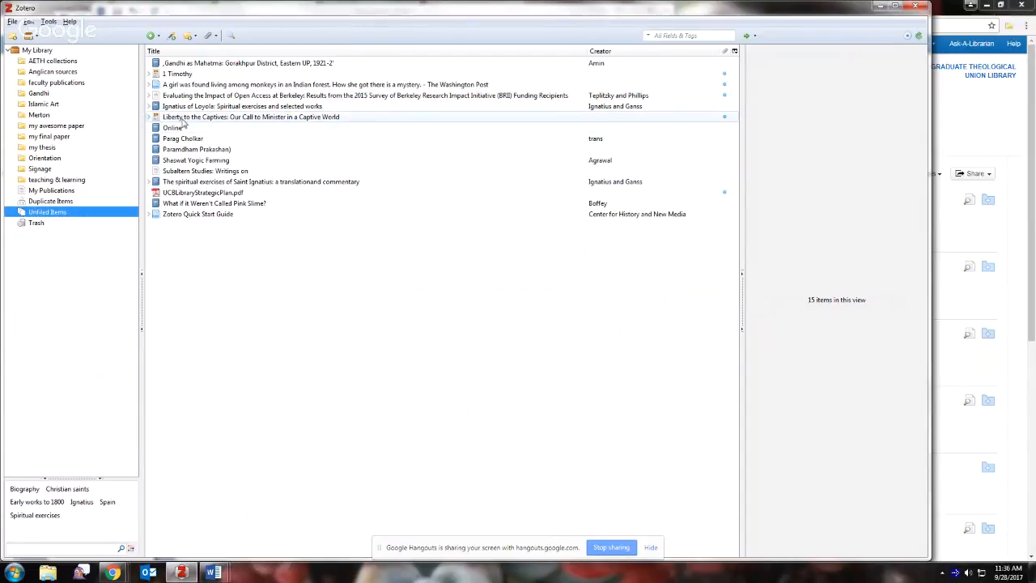
click(182, 118)
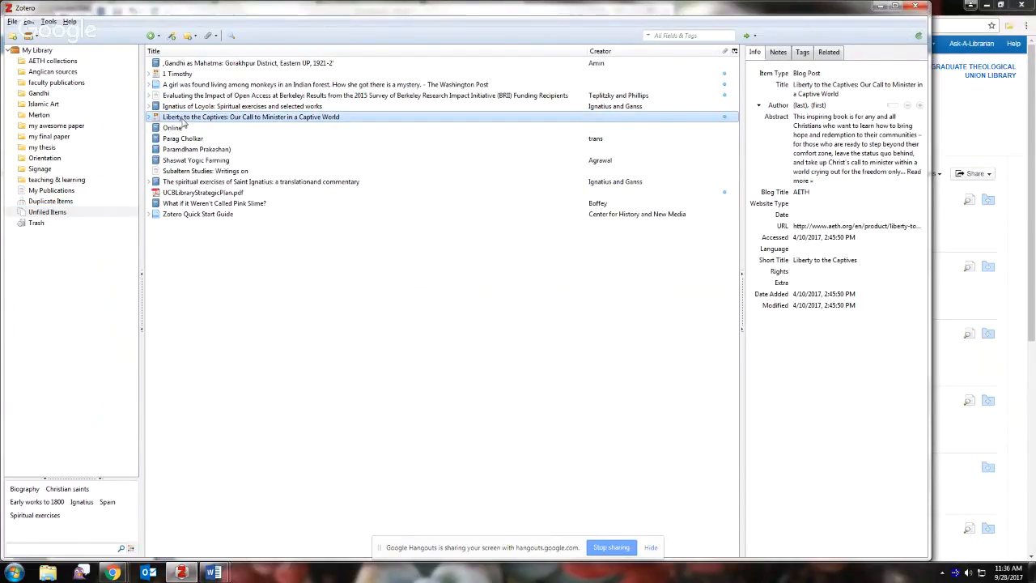
click(813, 227)
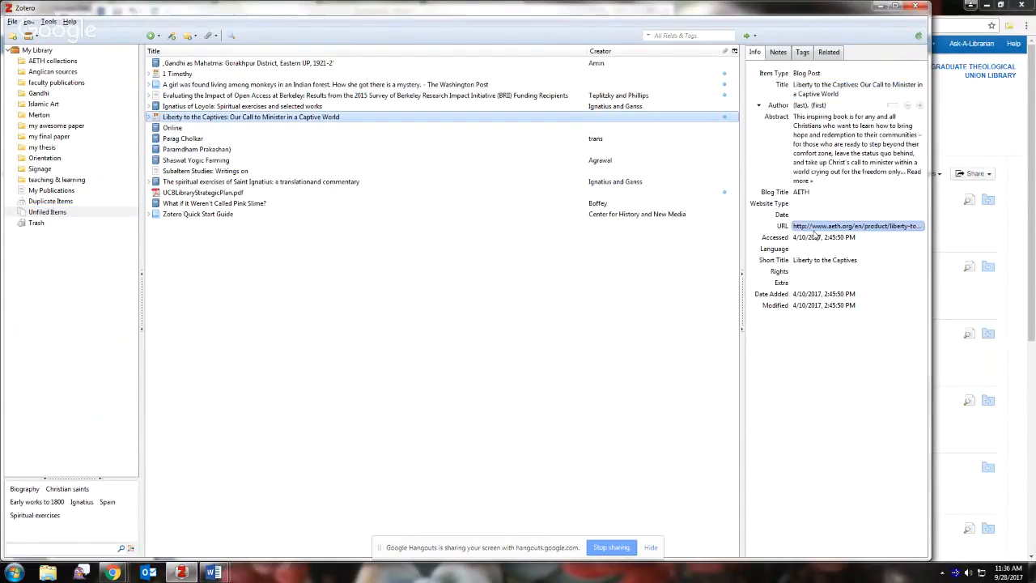
click(173, 96)
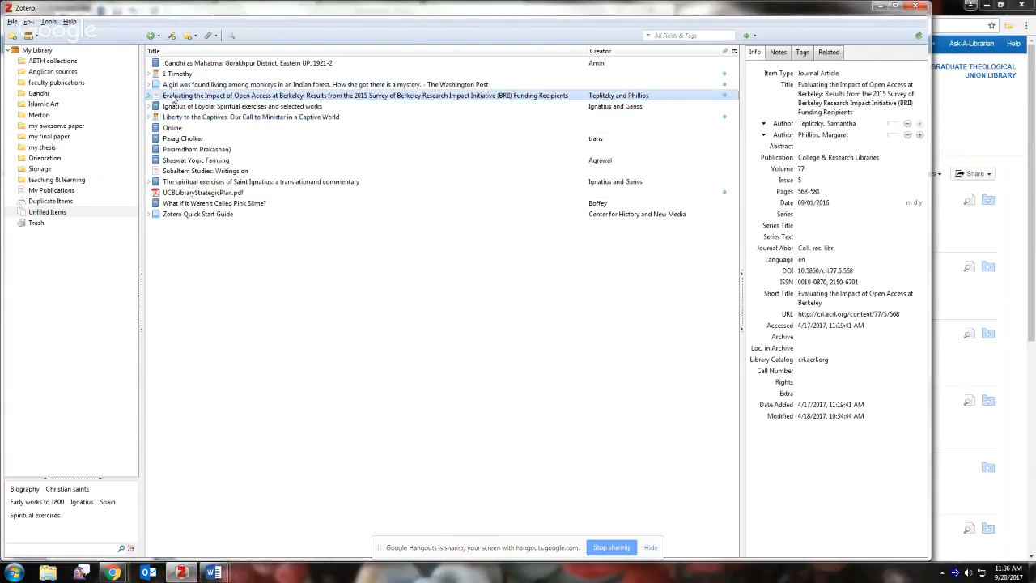
key(Down)
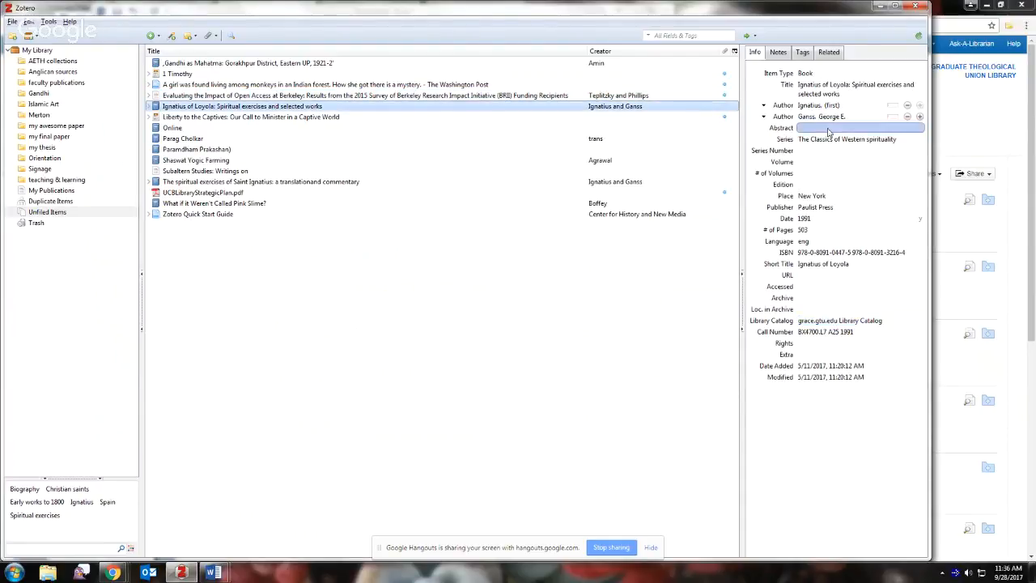
- Change the item type of the unfiled Washington Post record about the girl found among monkeys to Newspaper Article
click(212, 84)
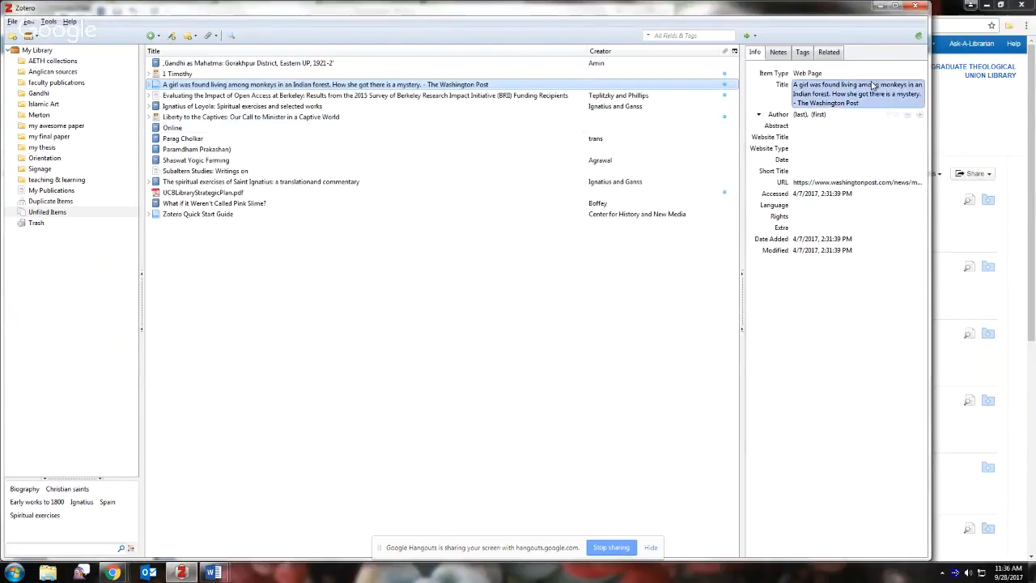
click(805, 74)
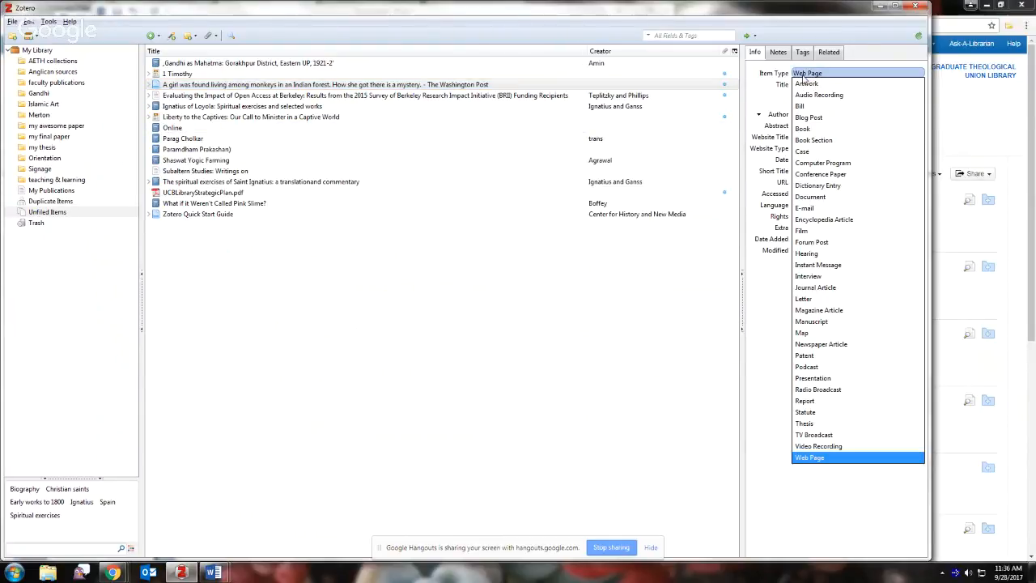
click(812, 344)
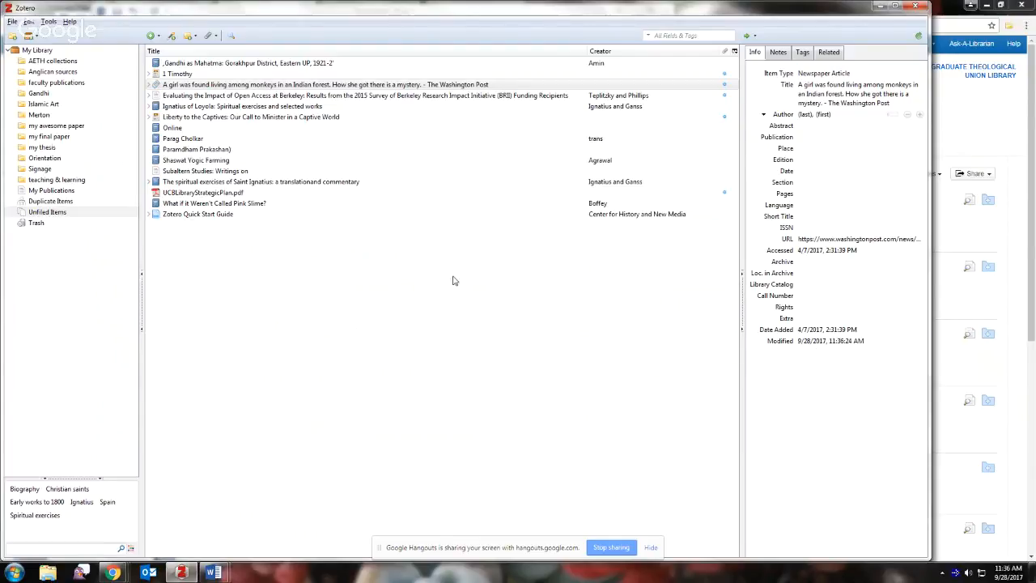
click(856, 105)
click(245, 85)
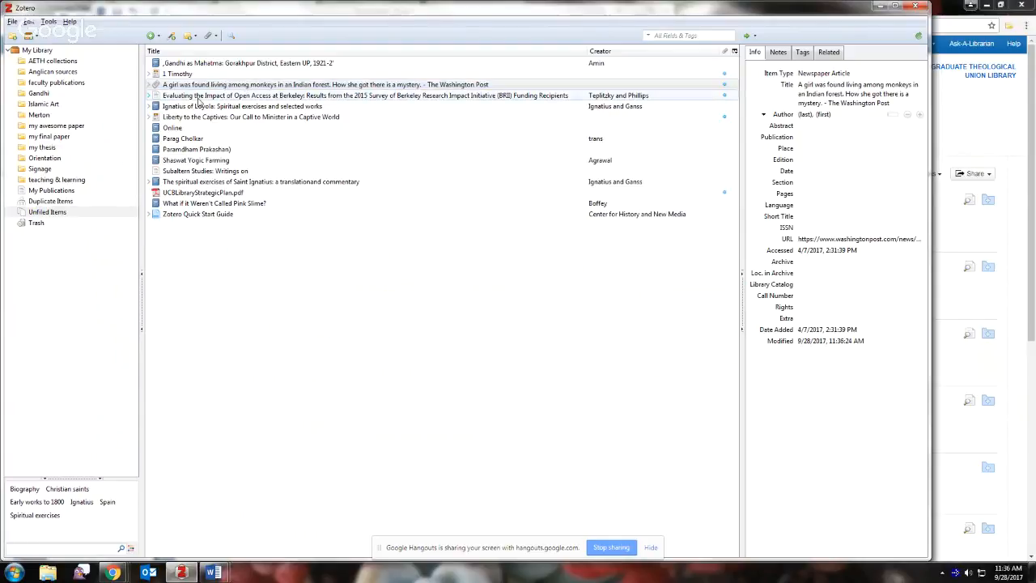
- View the unfiled items, the Islamic Art collection and the My Publications section
click(49, 212)
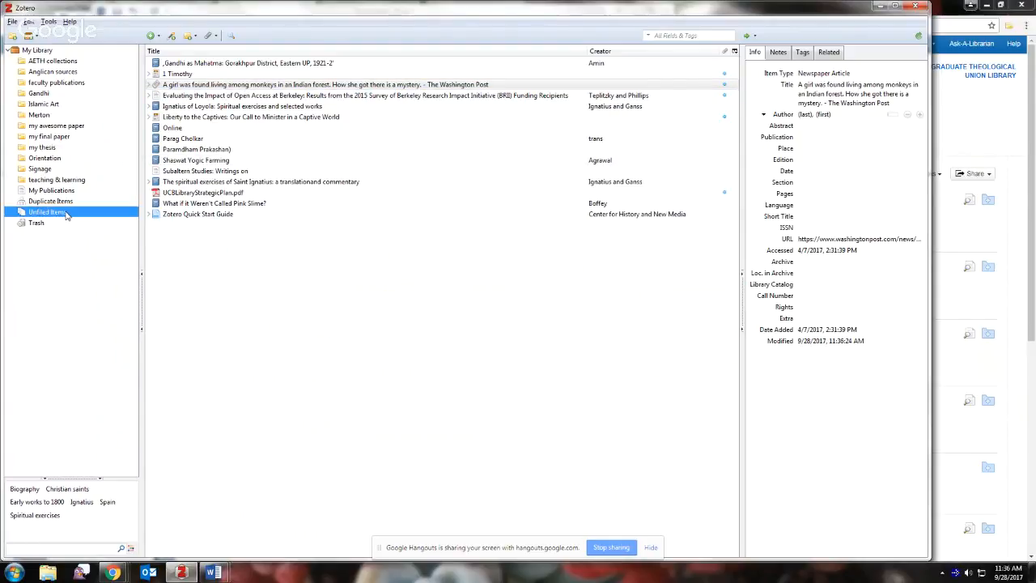
click(40, 103)
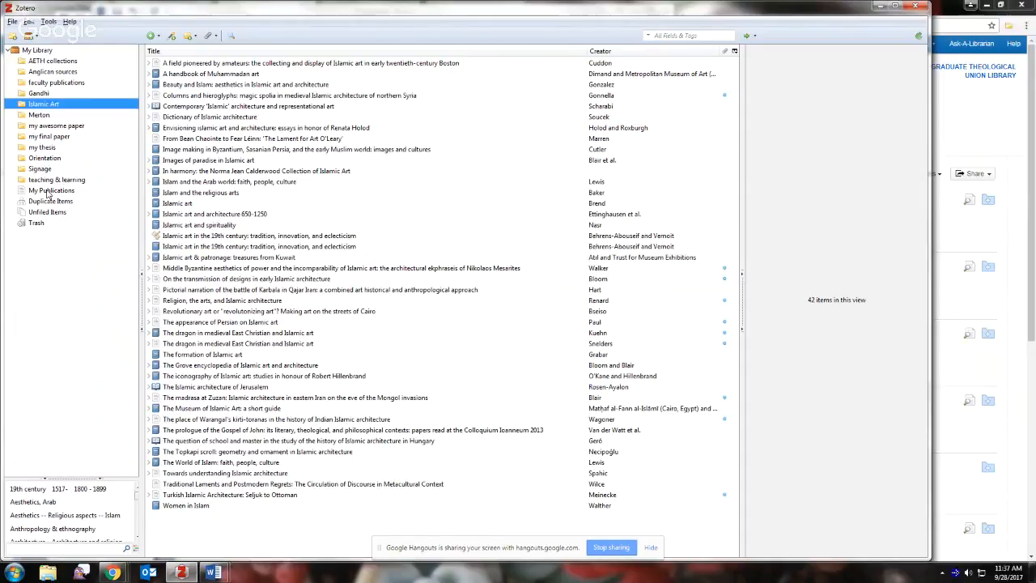
click(47, 193)
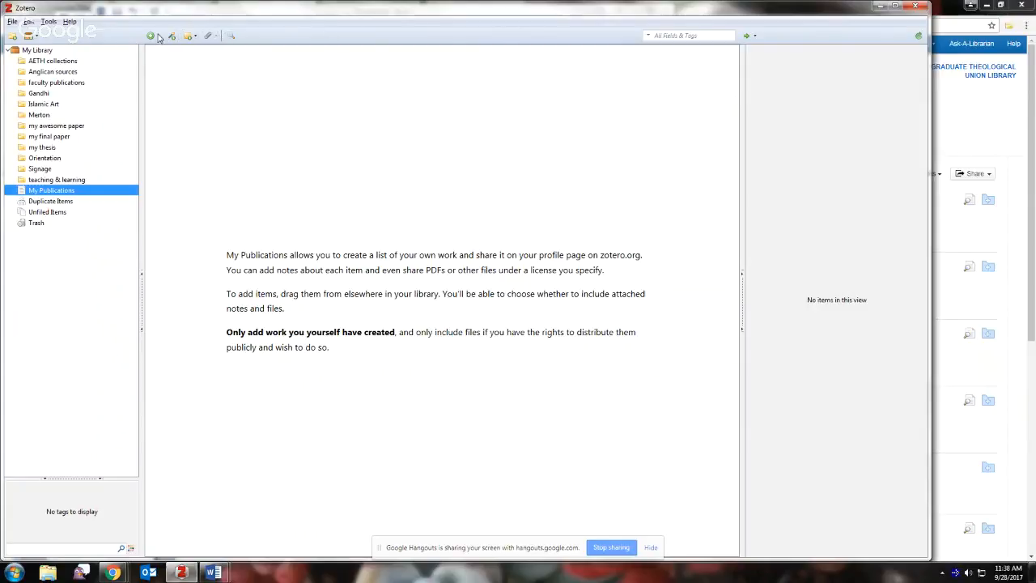
- Add a blank Artwork item to the faculty publications collection and inspect its title, abstract and medium fields without filling them in
click(50, 84)
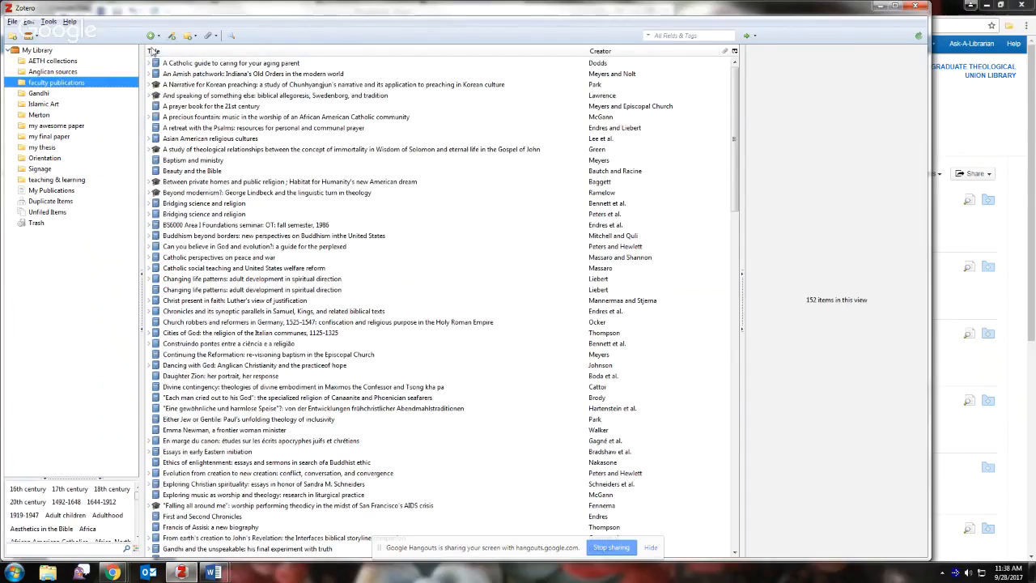
click(151, 36)
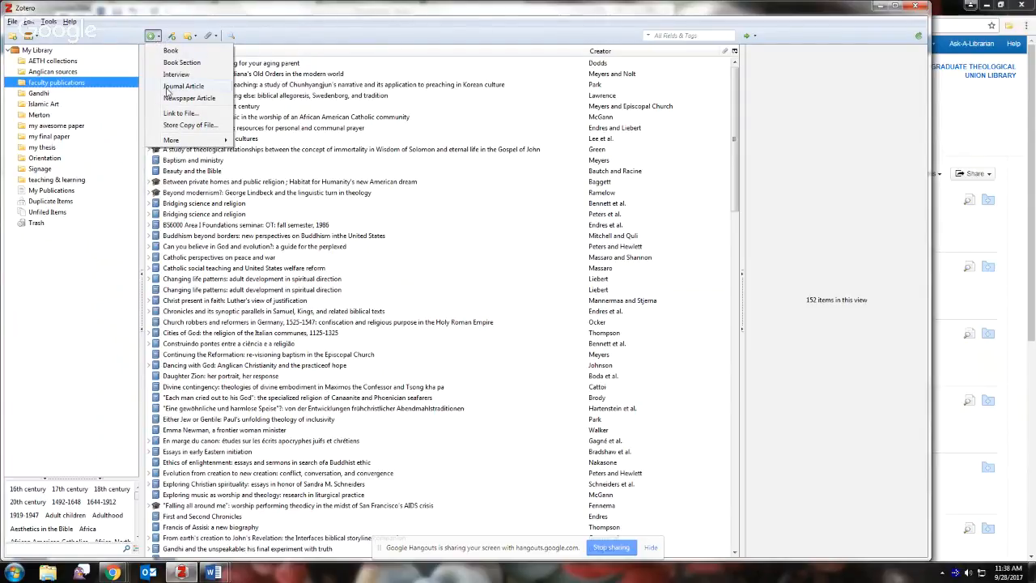
mouse_move(170, 144)
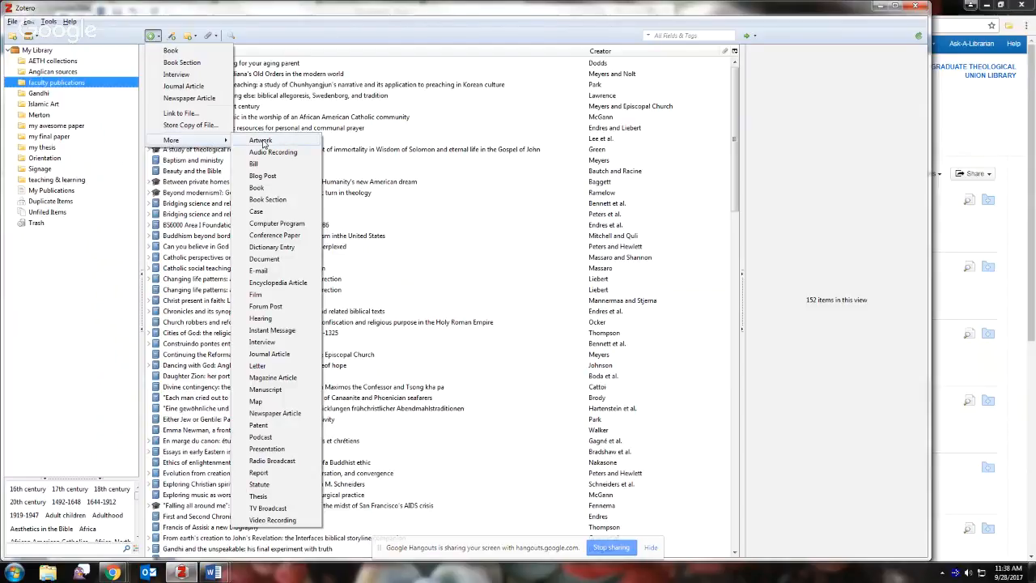
click(261, 141)
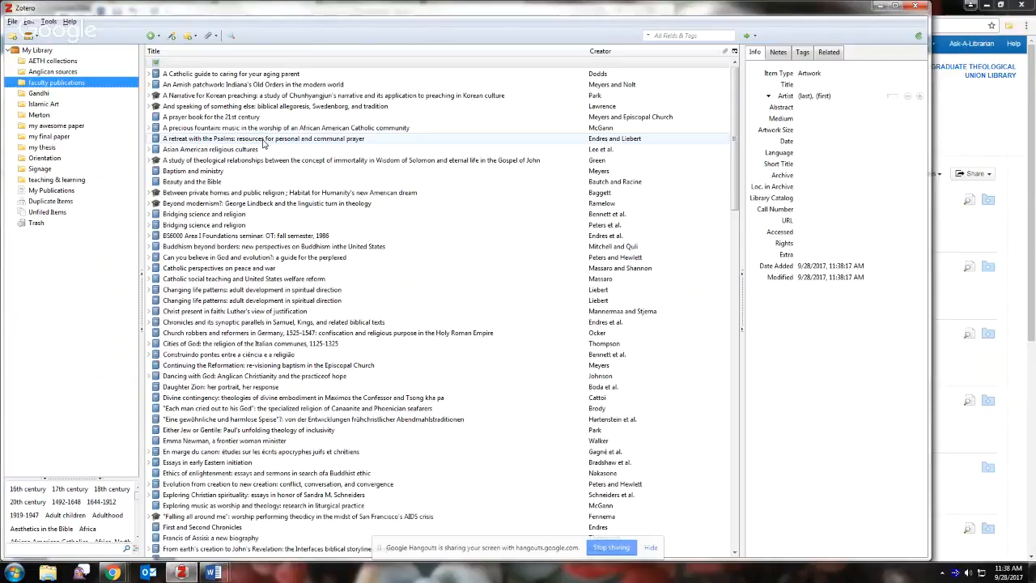
click(821, 85)
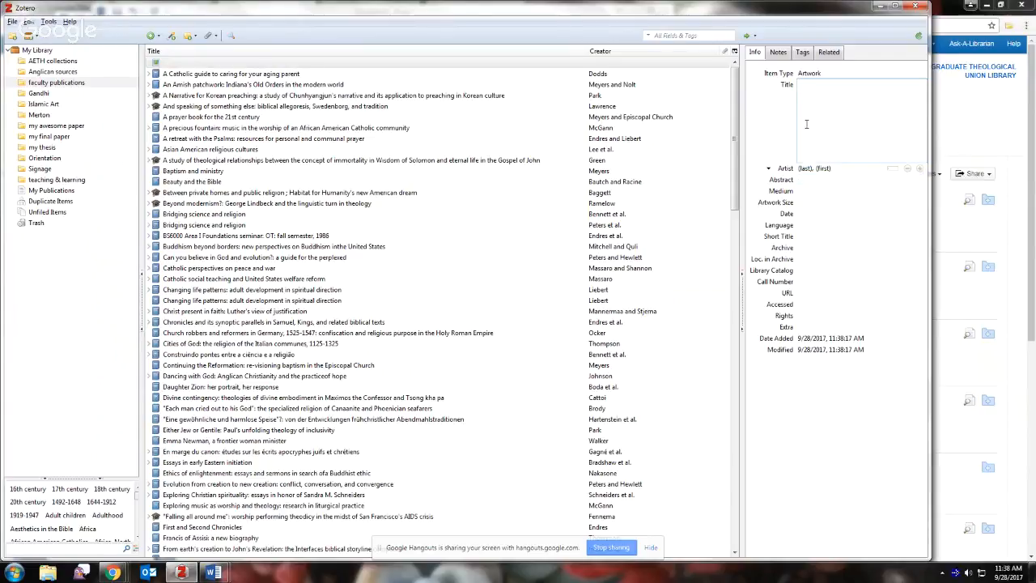
click(805, 180)
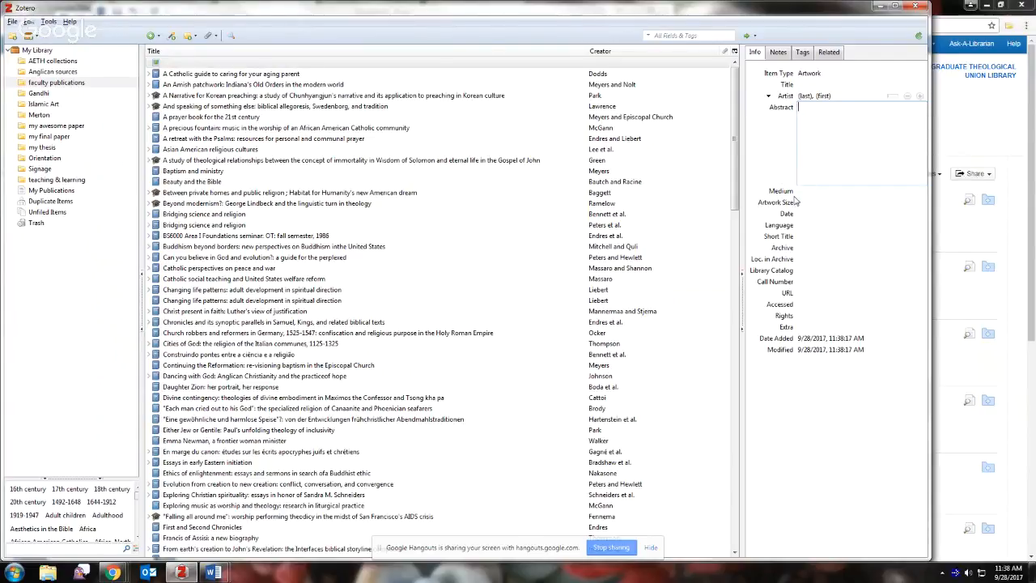
click(801, 192)
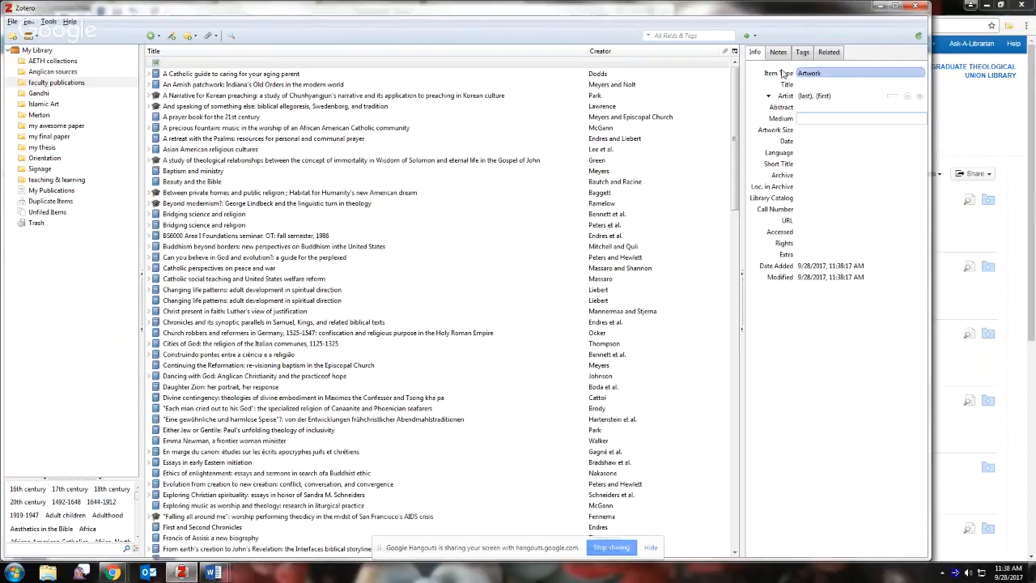
- Review the item types available for a new record and open the lookup for adding items by ISBN, DOI or PMID
click(152, 36)
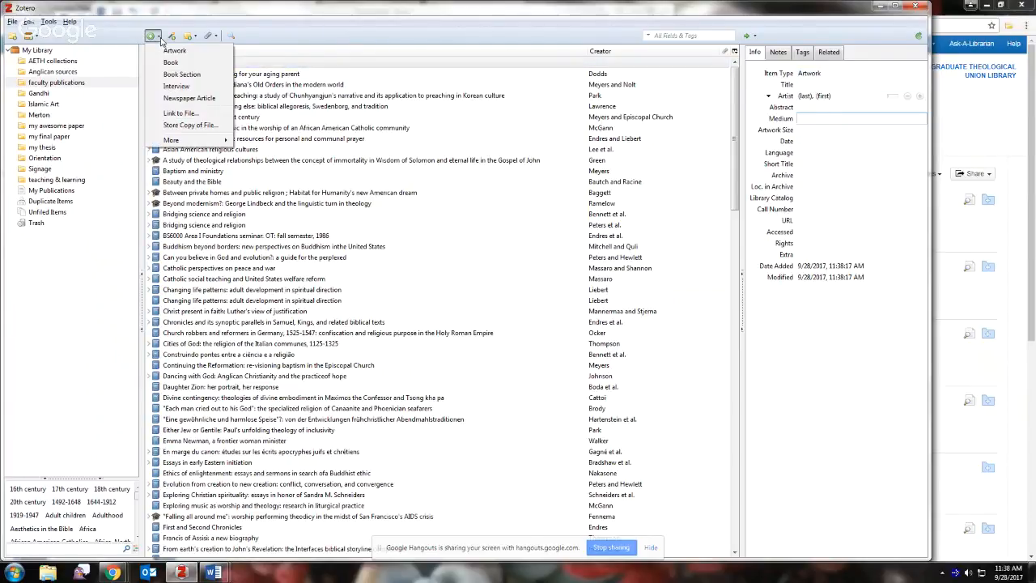
mouse_move(182, 141)
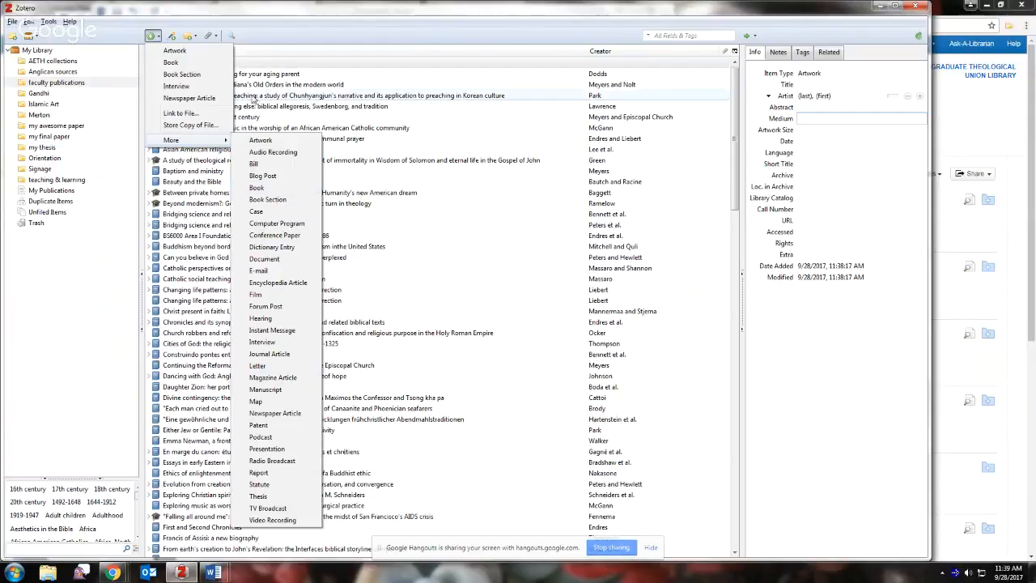
click(170, 37)
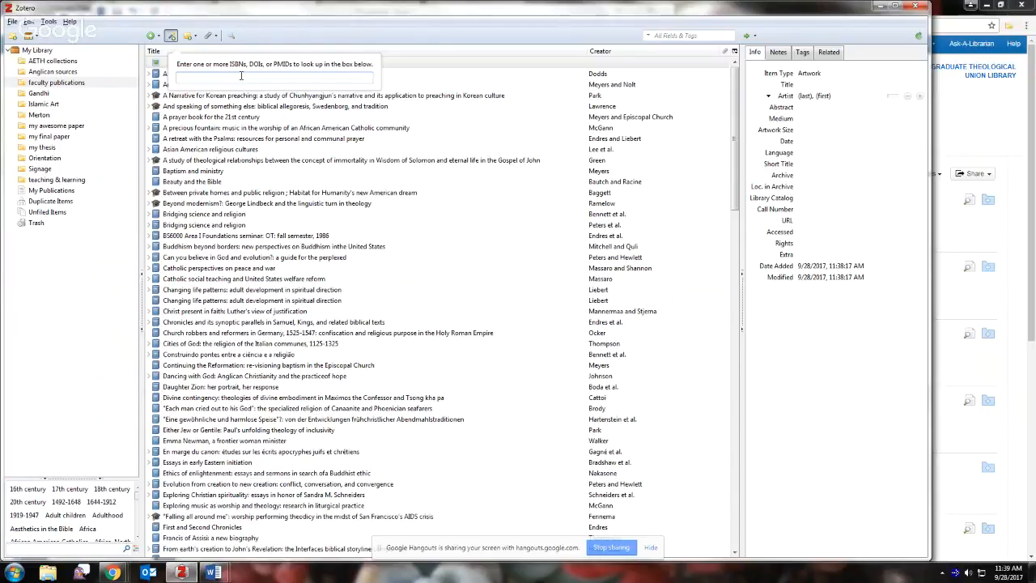
- Close the identifier lookup, switch to Chrome and look through the topics on the Zotero website's Documentation page
click(171, 36)
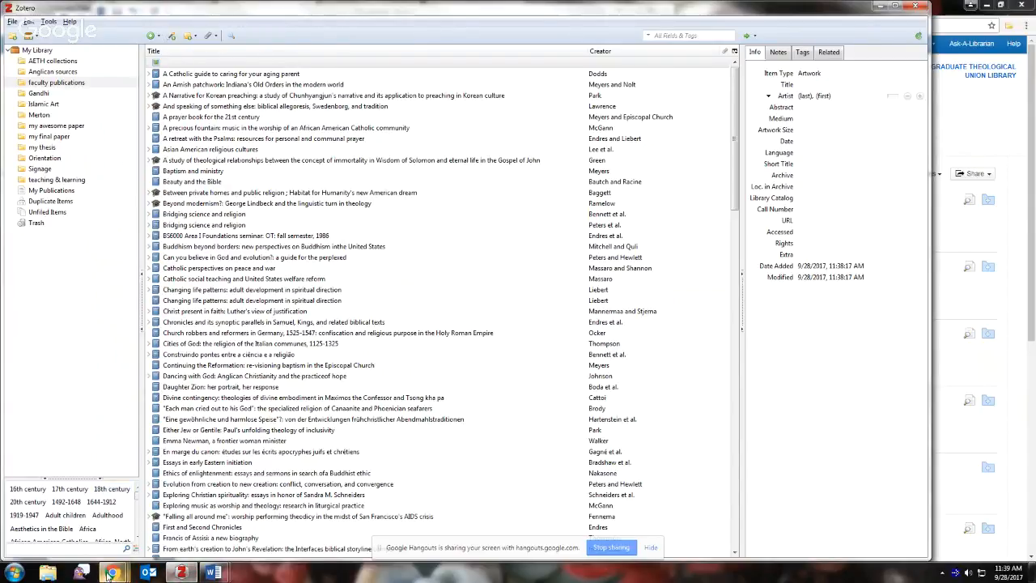
mouse_move(110, 573)
click(106, 519)
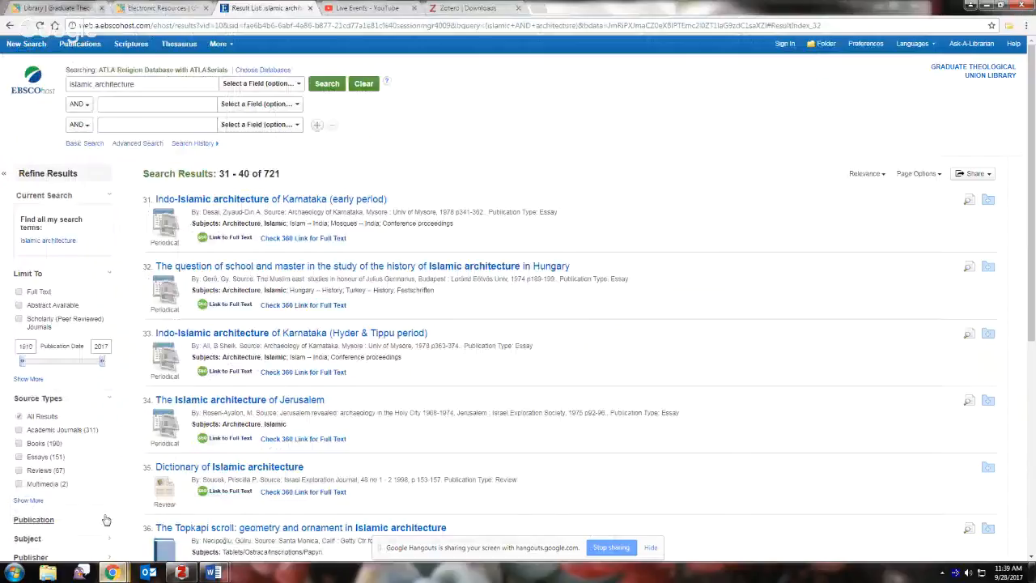
click(468, 8)
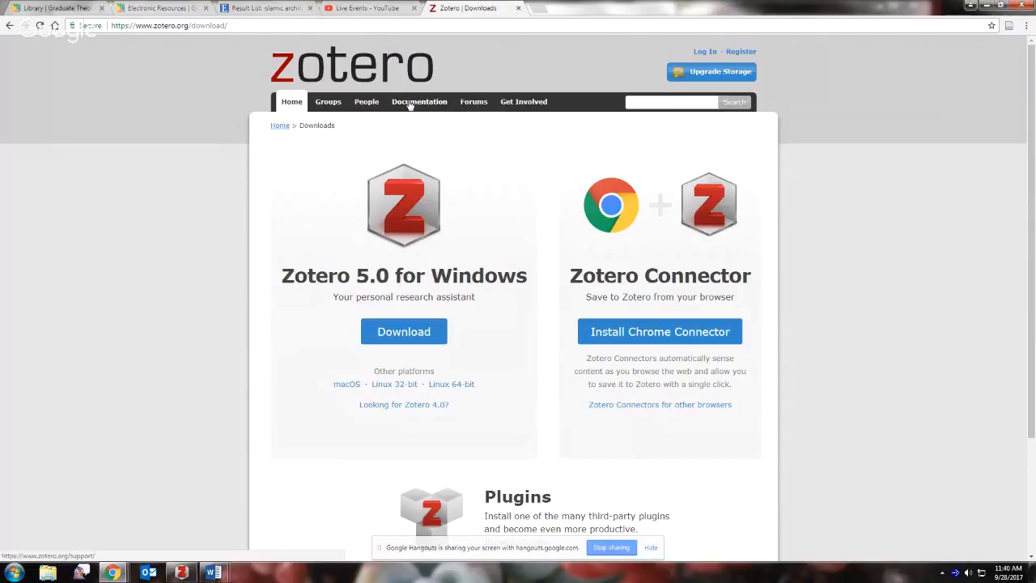
click(413, 103)
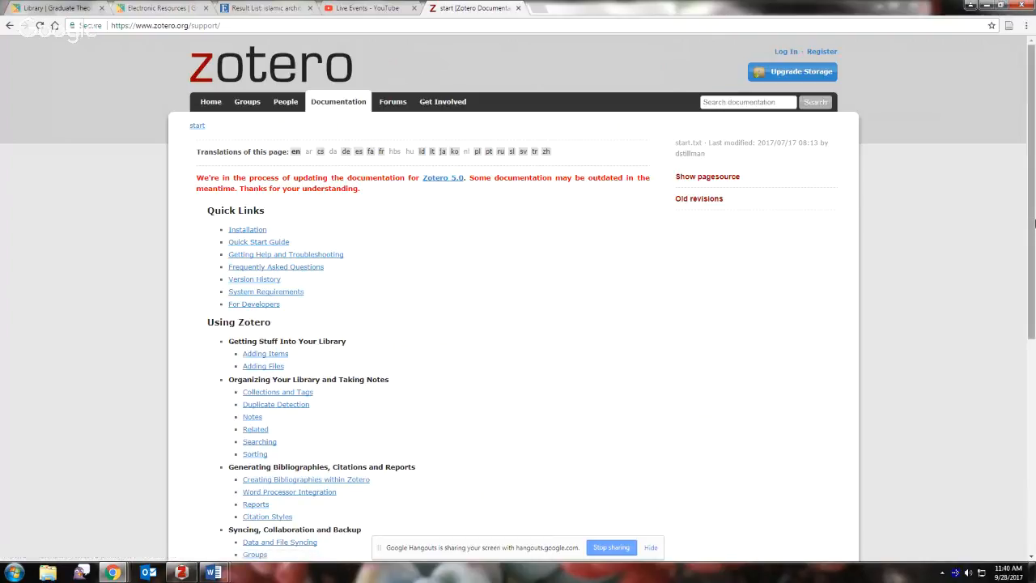
drag(1033, 223, 1033, 229)
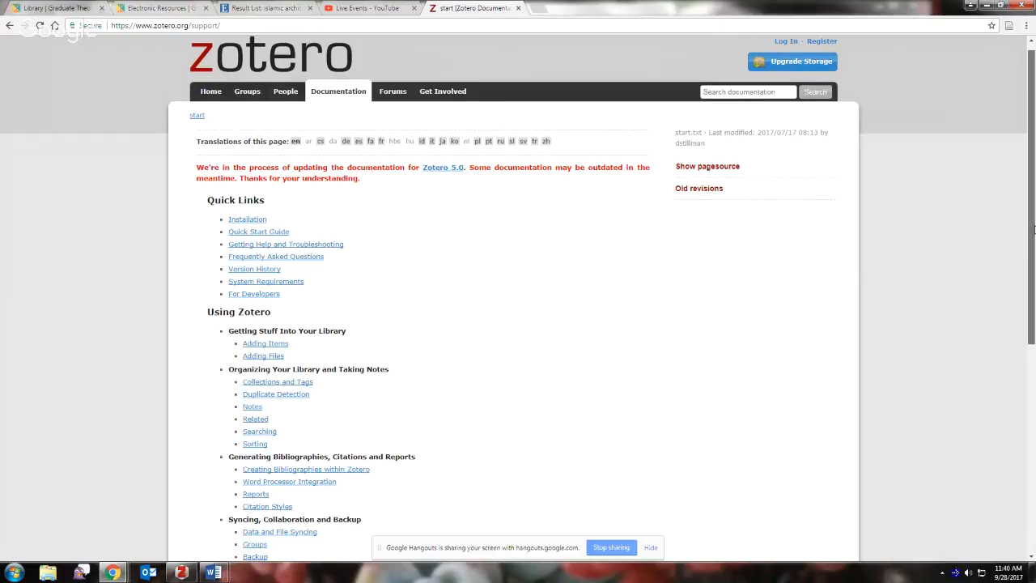
scroll(511, 253, down, 3)
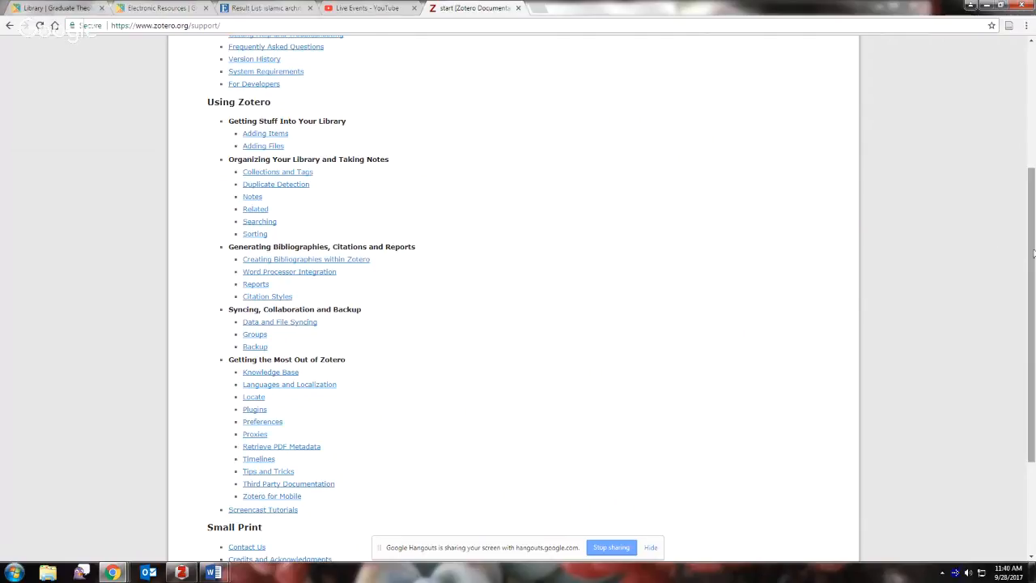
drag(1034, 254, 1034, 160)
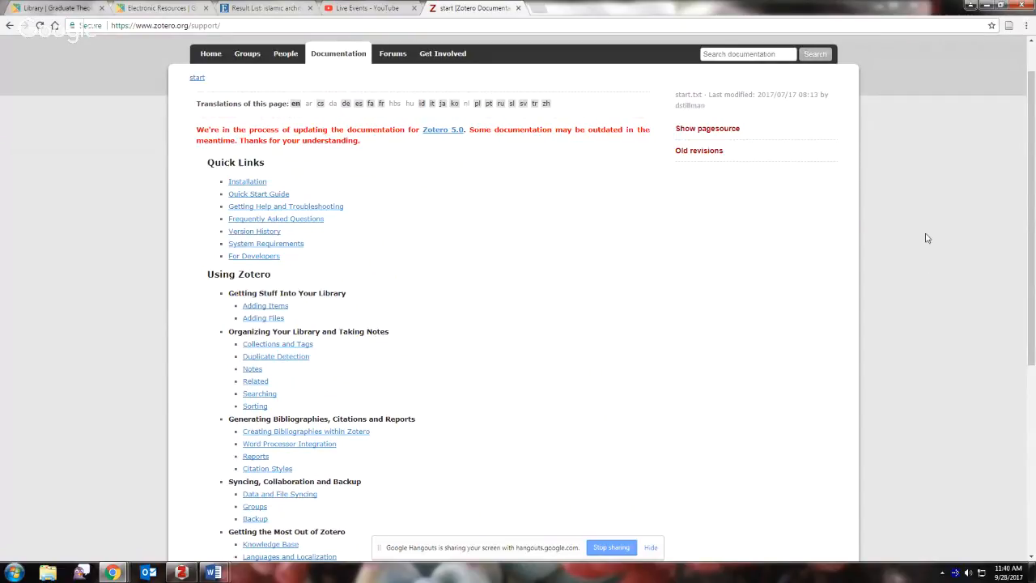
drag(1033, 230, 1033, 205)
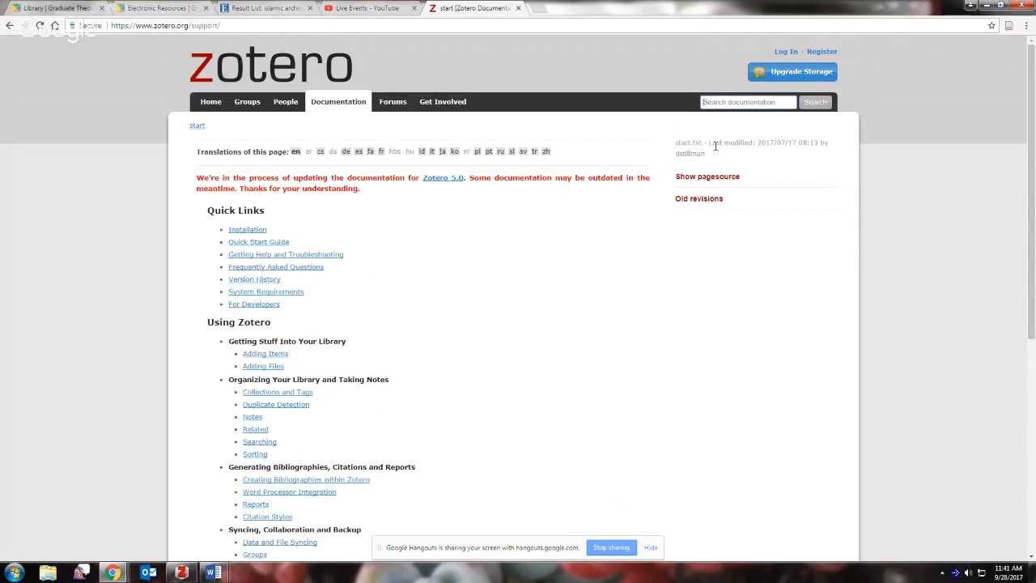
- Search the Zotero documentation for anystyle.io and open the English article on importing formatted bibliographies
text(anyst)
key(Down)
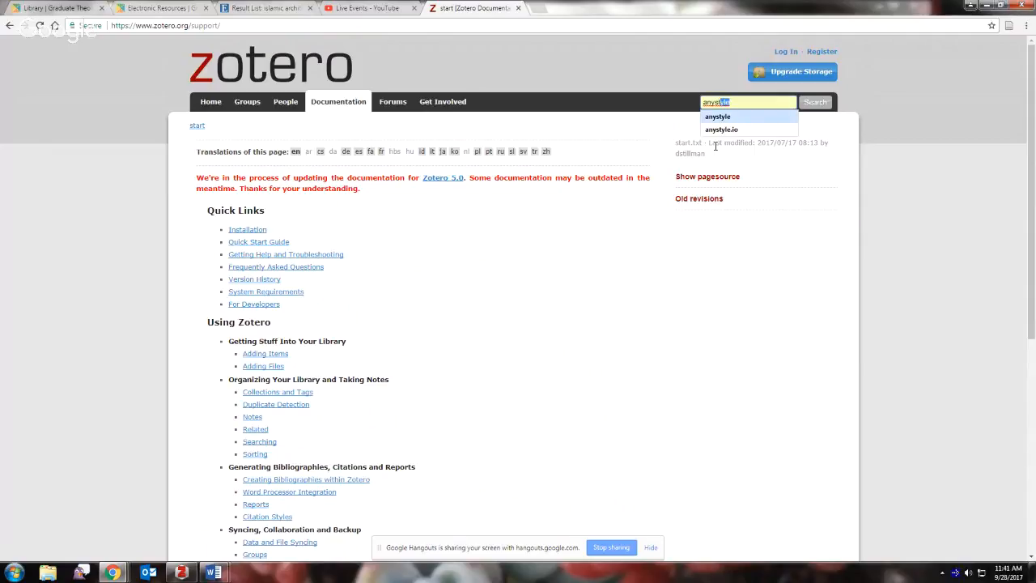
key(Down)
key(Return)
key(Return)
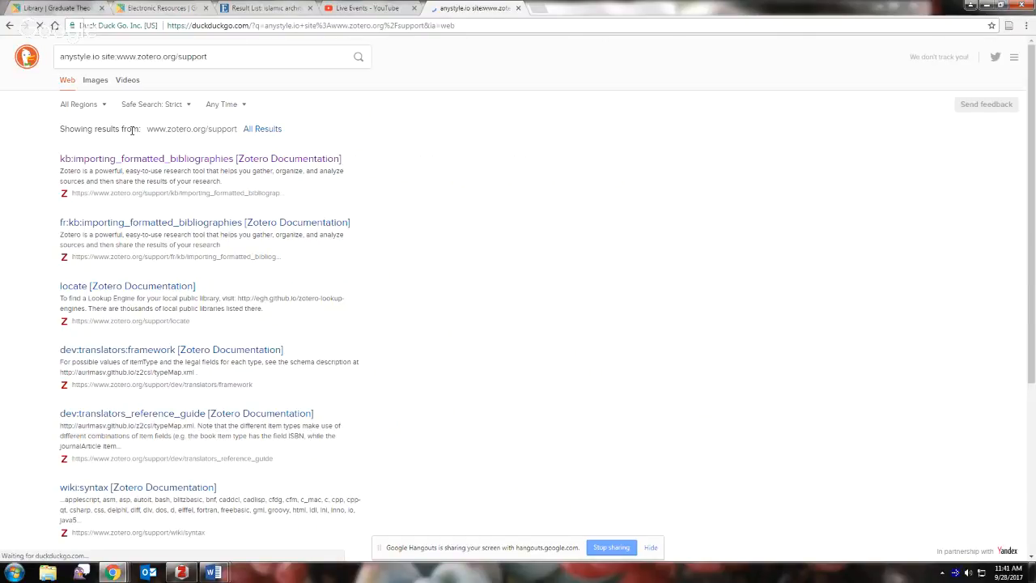
click(134, 160)
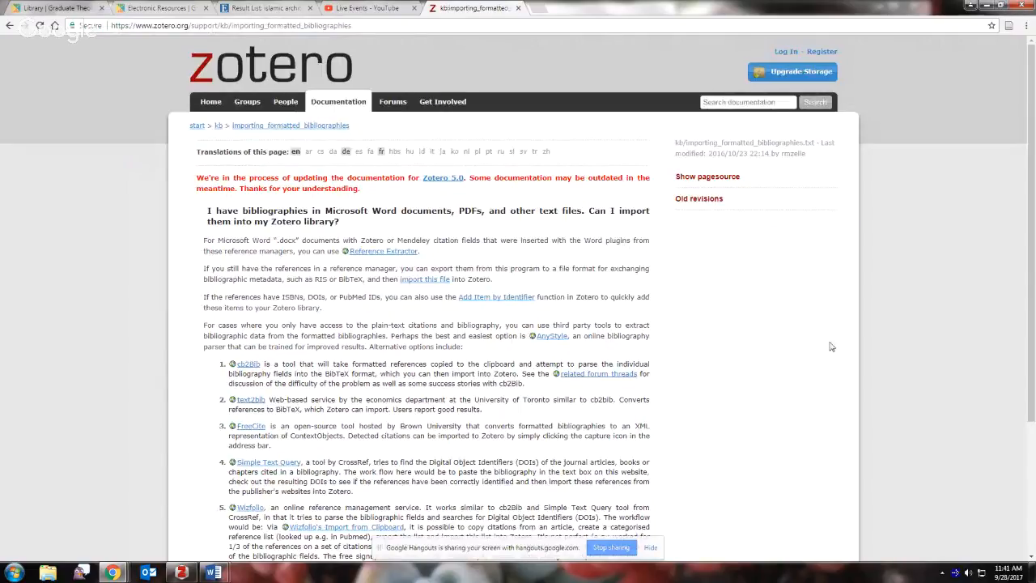
- Try to open the AnyStyle site linked in the article, proceeding past the privacy warning, and close its tab
drag(1032, 126, 1030, 189)
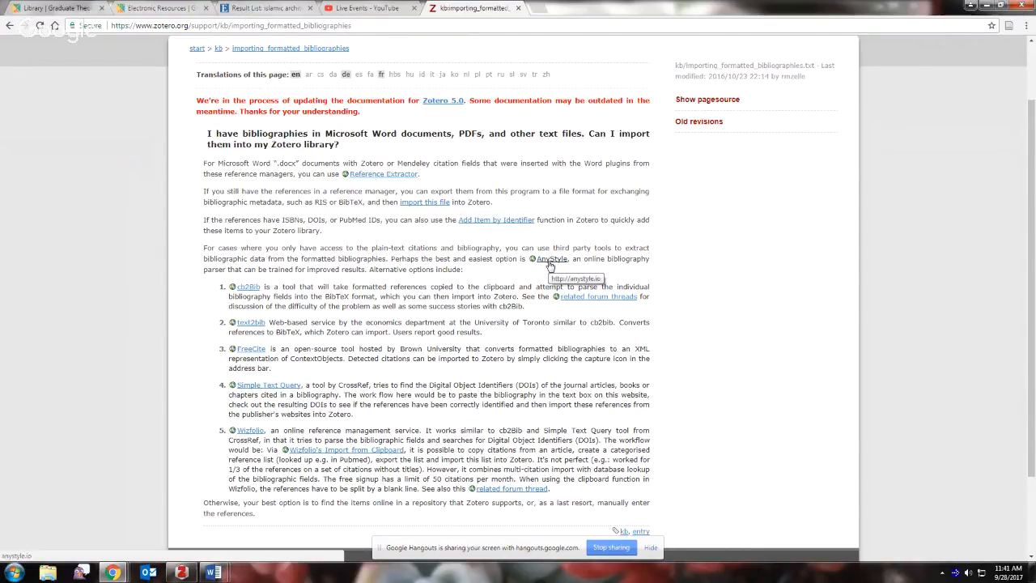
click(550, 260)
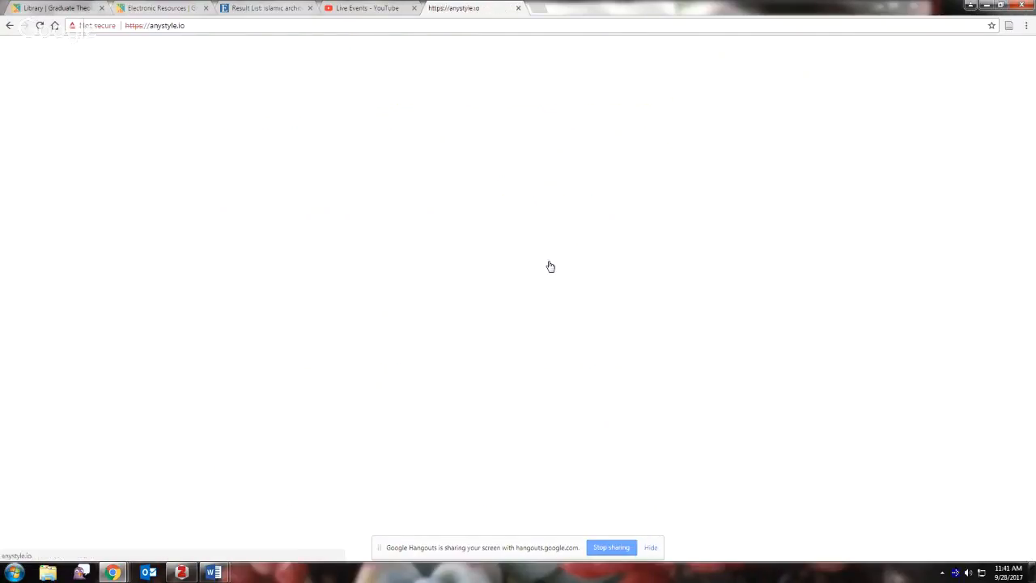
click(372, 318)
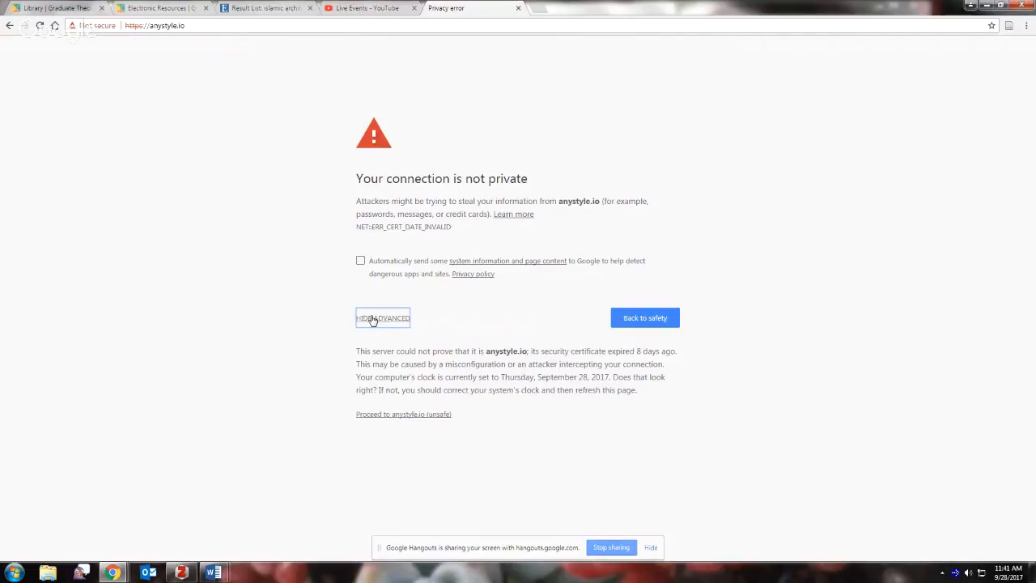
click(380, 418)
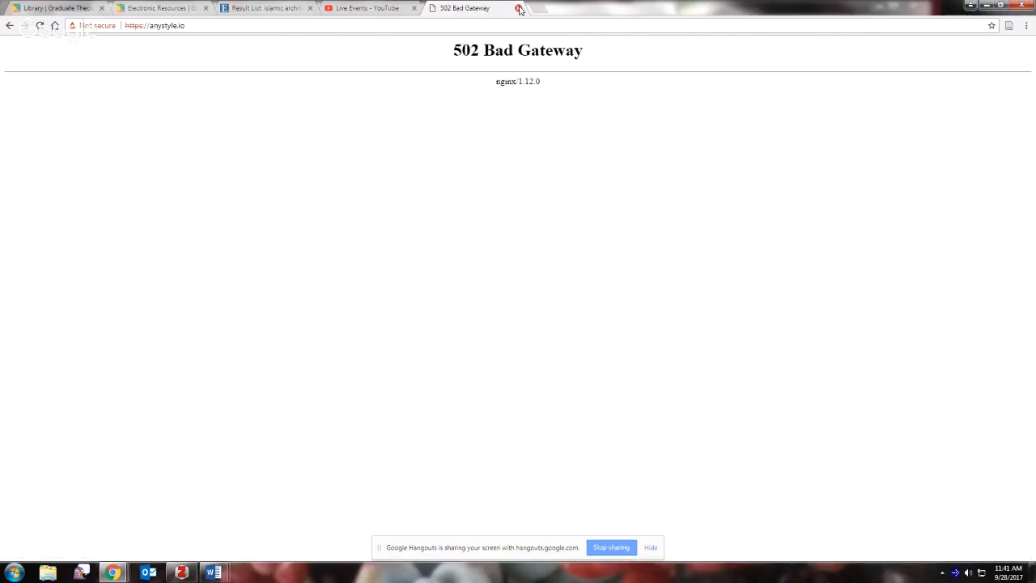
click(517, 8)
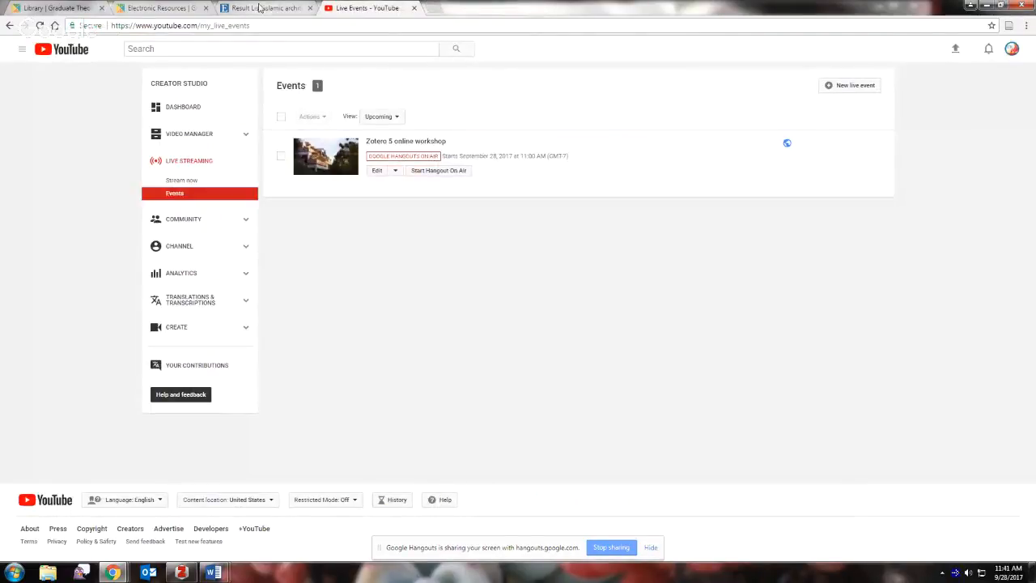
- Enter the address anystyle.io in a new browser tab without loading it
click(158, 7)
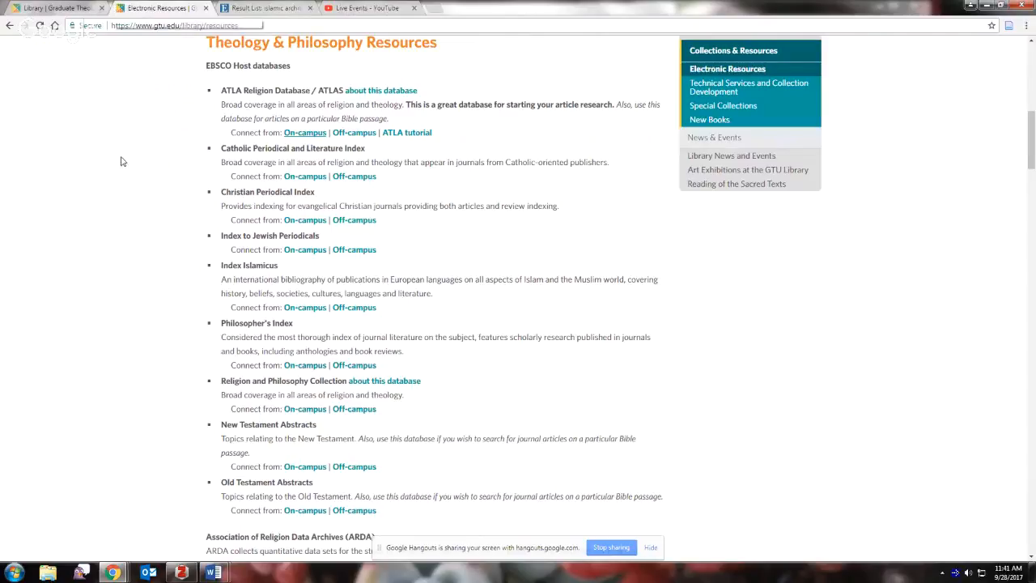
click(429, 8)
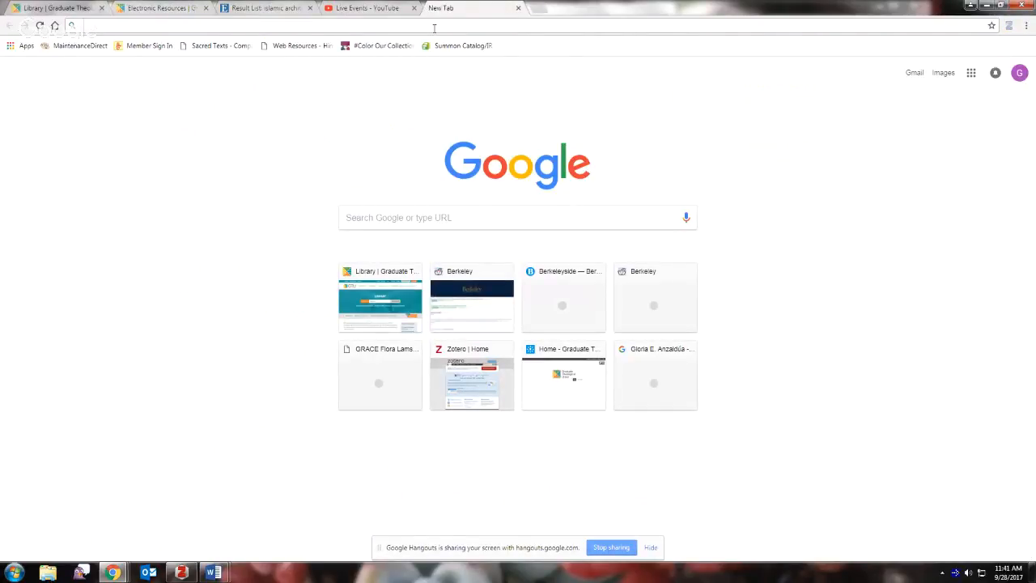
text(anystyle.io)
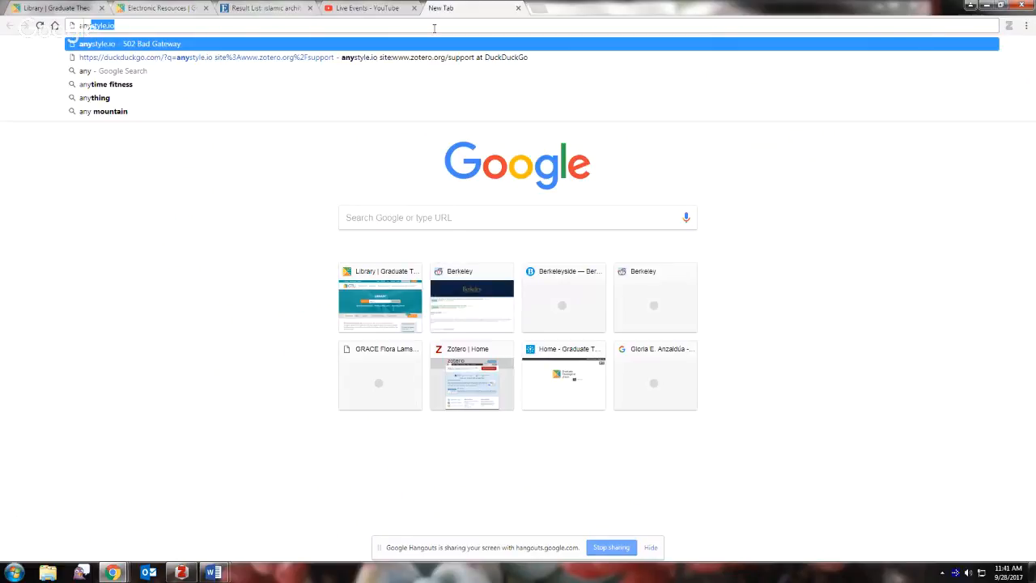
click(434, 29)
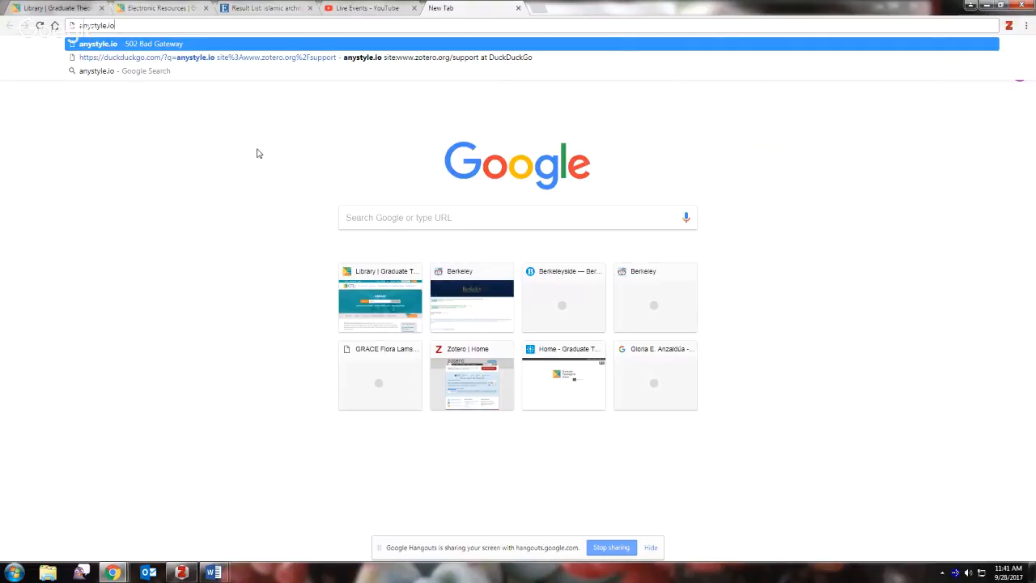
- Replace the address in the new tab with zotero.org/documentation and load the page
triple_click(127, 23)
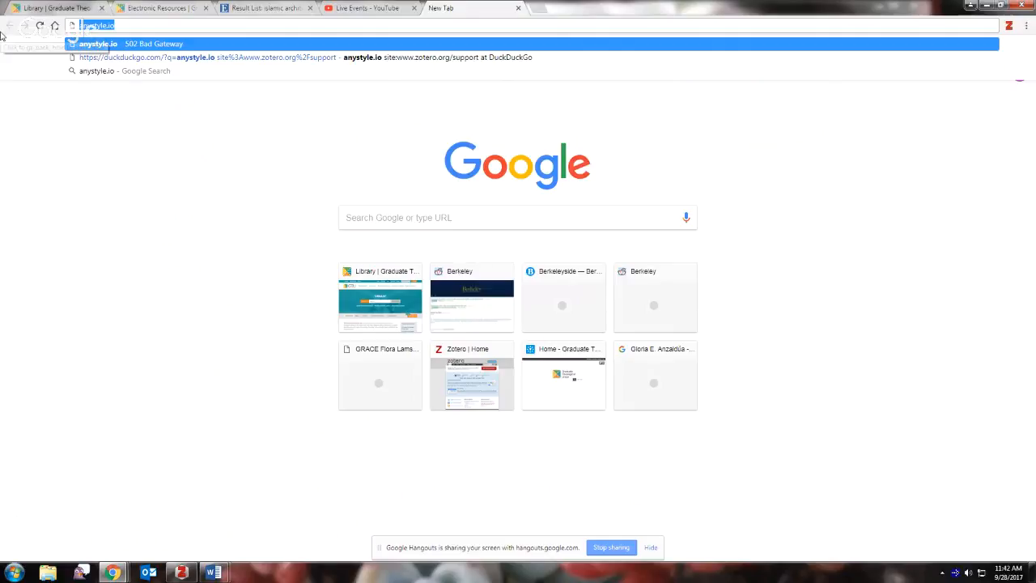
text(zotero.org)
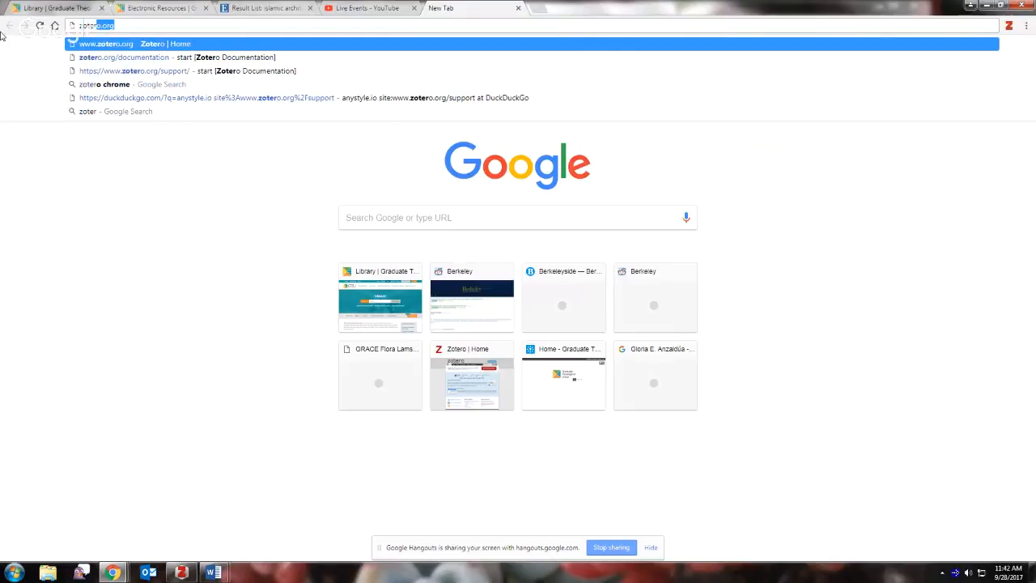
key(Down)
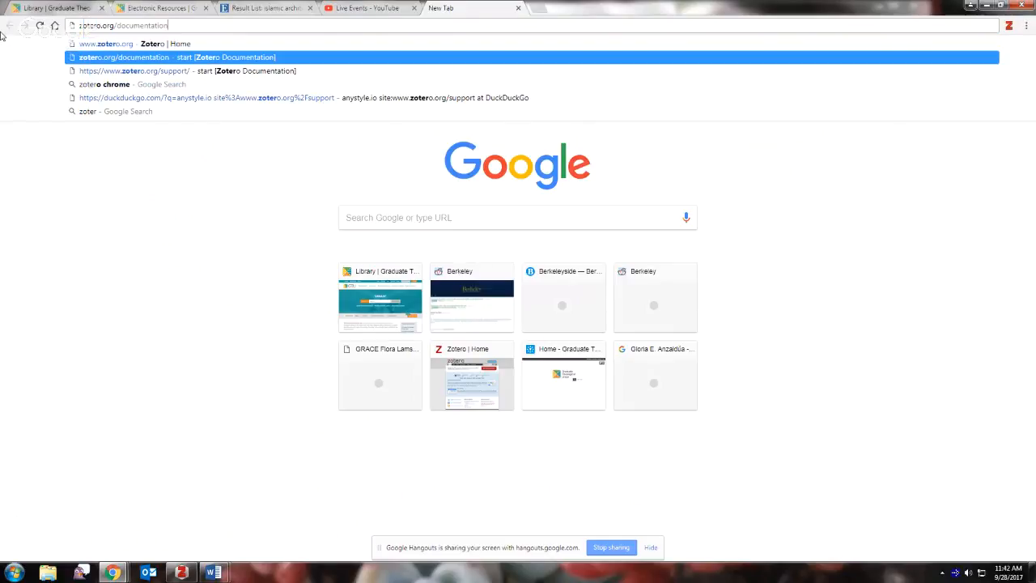
key(Return)
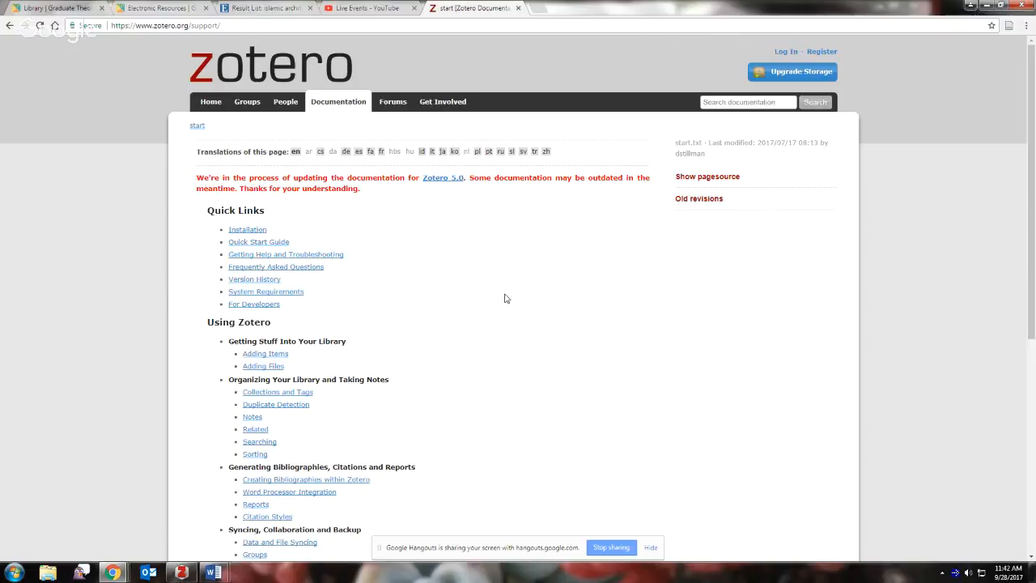
- Glance at the library's web pages, switch back to Zotero and review the options for adding notes and attachments
click(146, 9)
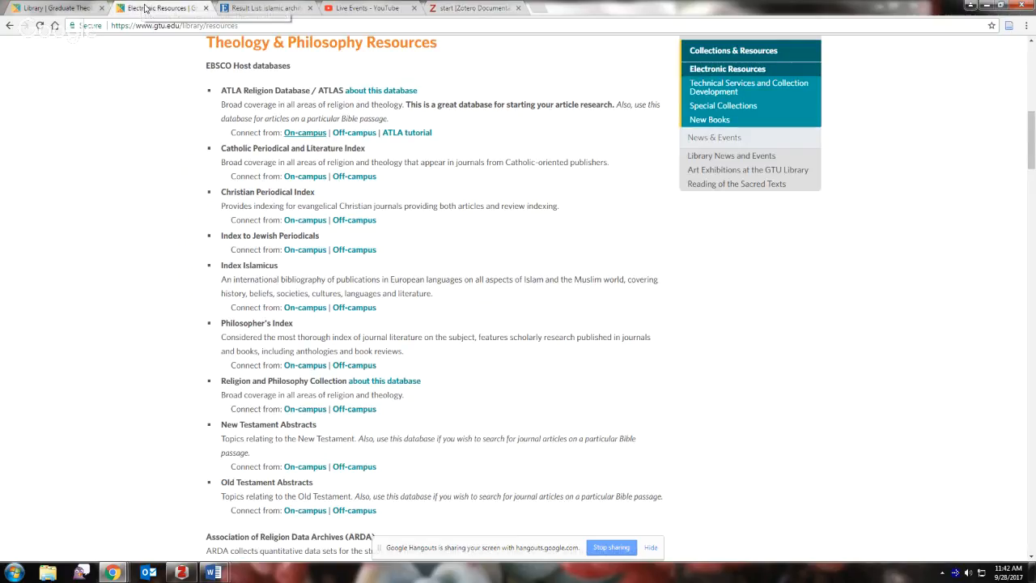
click(58, 8)
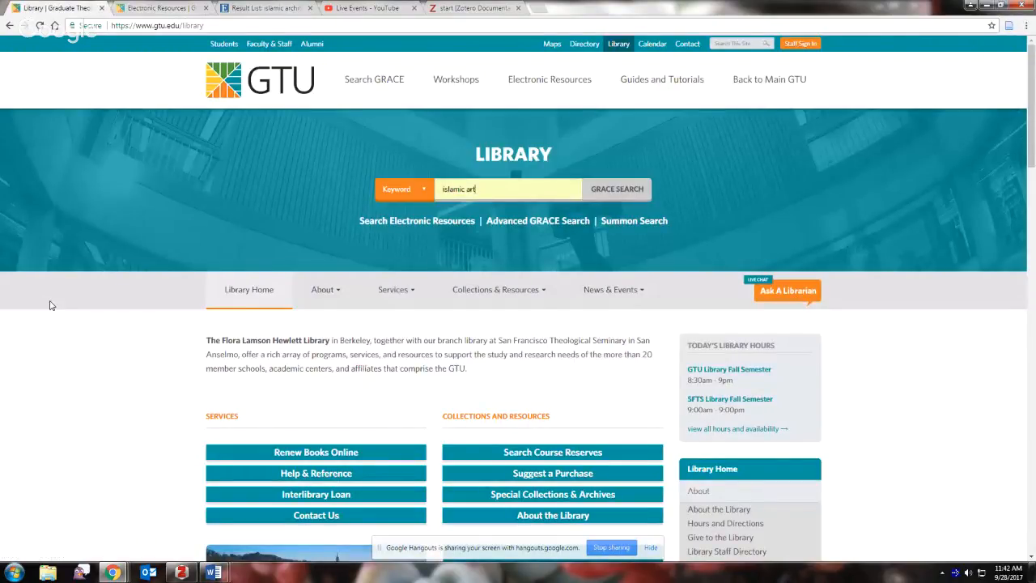
click(181, 573)
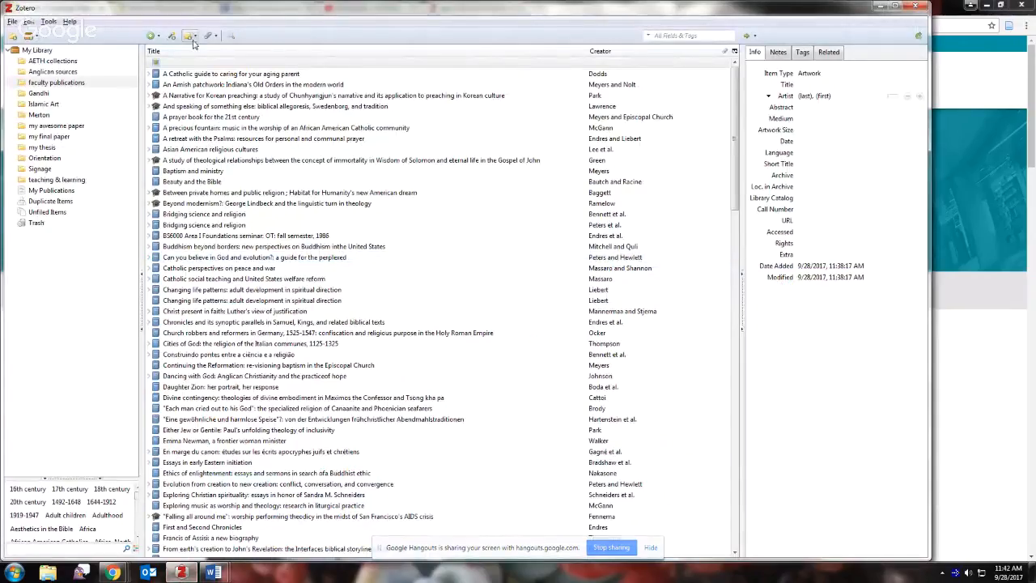
click(192, 37)
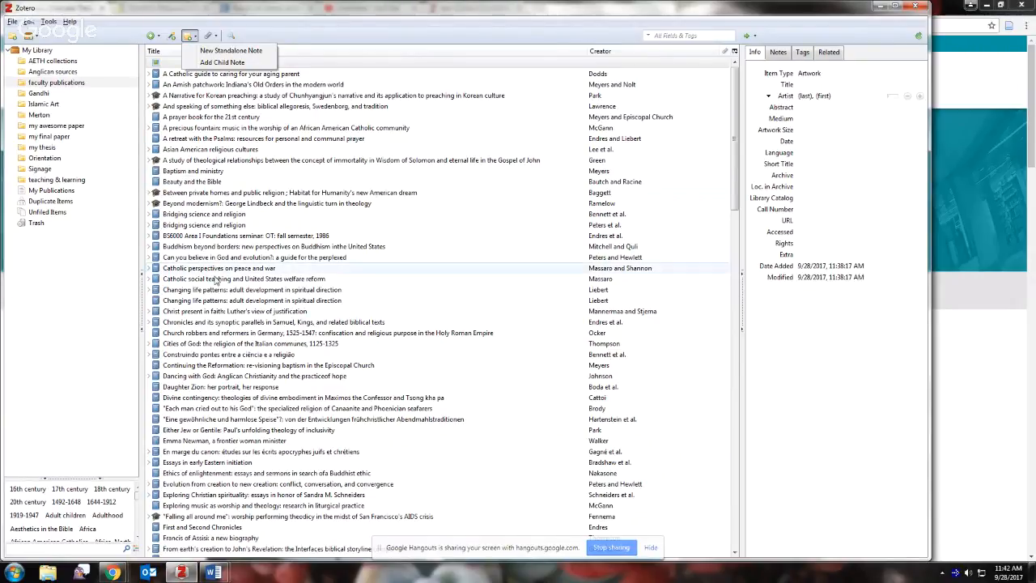
click(215, 39)
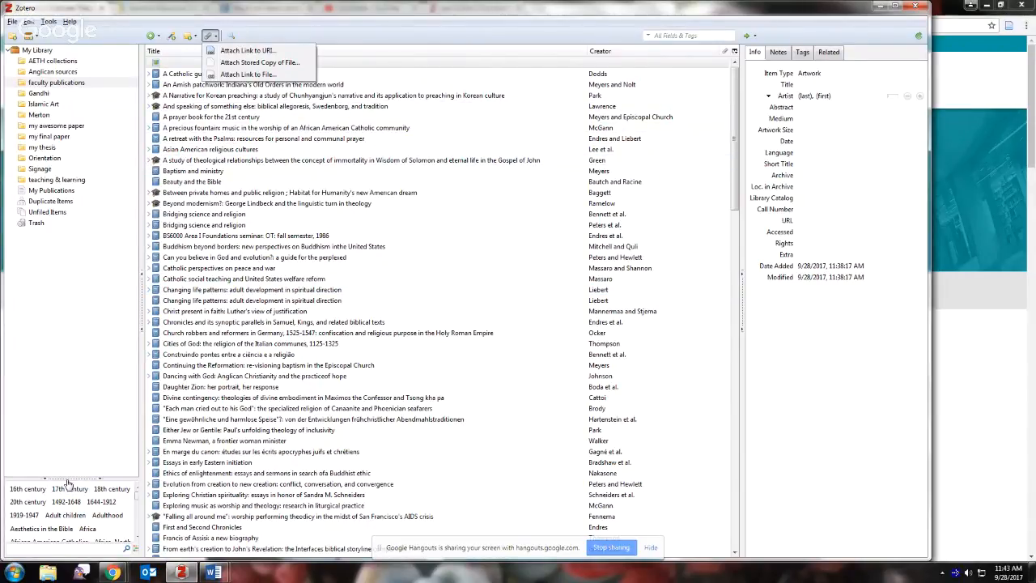
- Enlarge the tag selector and show the tags for all of My Library
drag(69, 483, 73, 412)
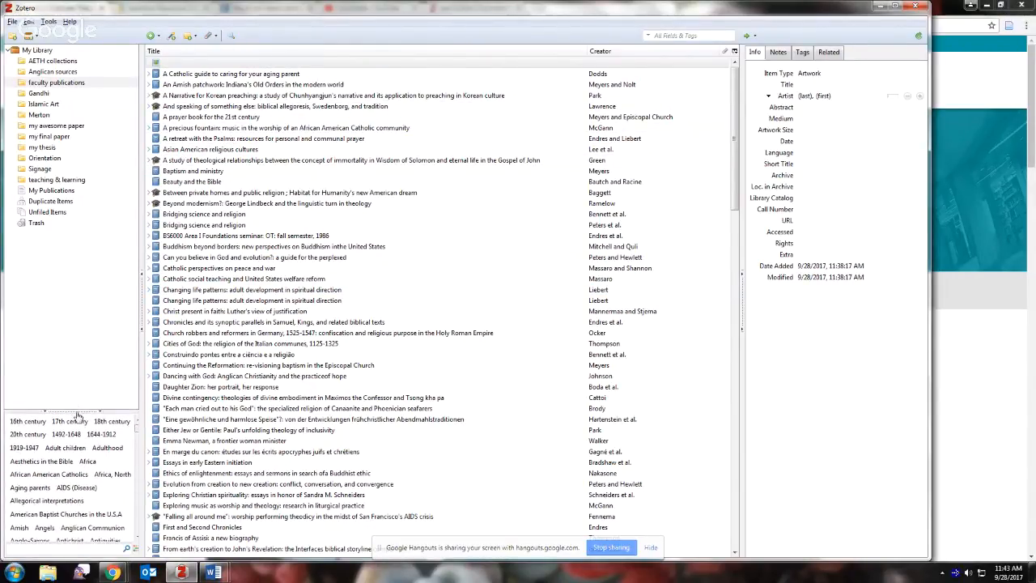
click(38, 51)
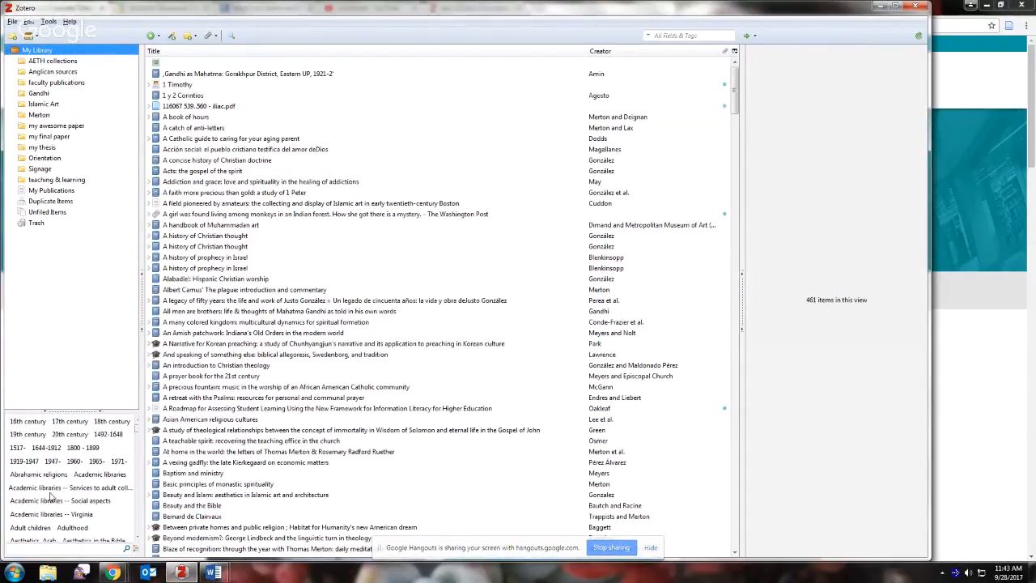
drag(57, 409, 64, 318)
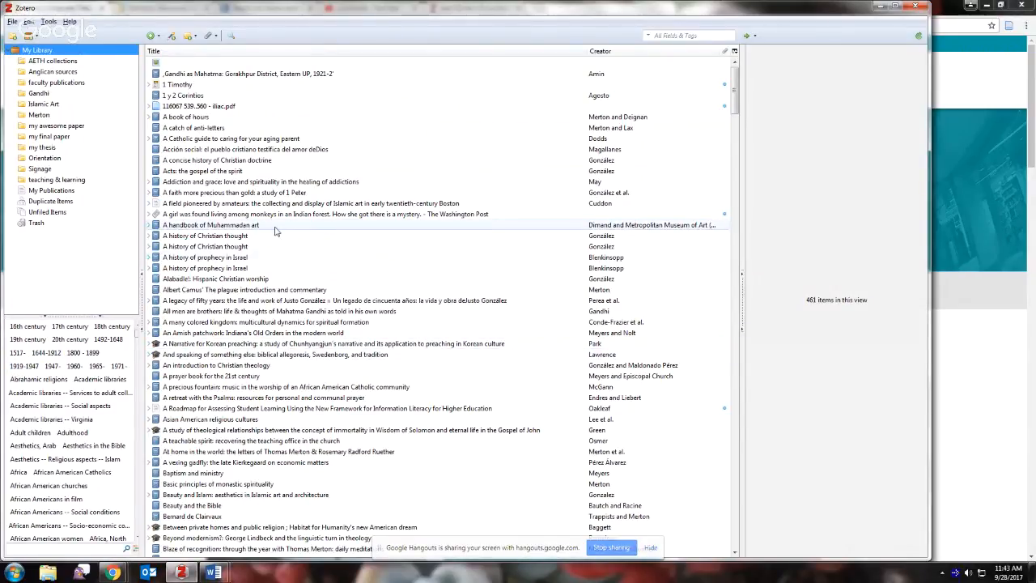
- Filter the library by the tag "Capitalism -- Moral and ethical aspects" and clear that filter again
click(256, 313)
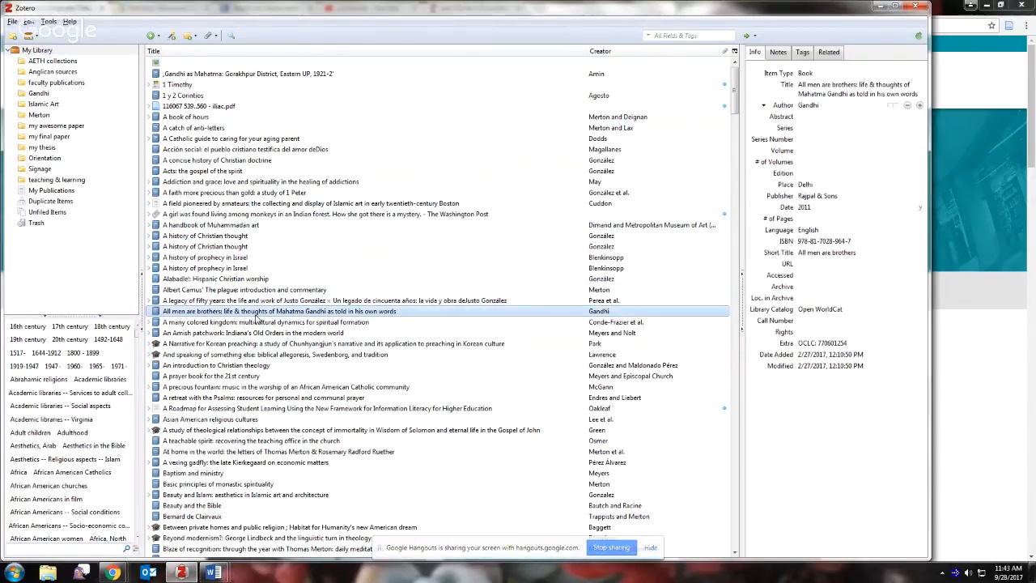
click(804, 129)
drag(137, 332, 138, 354)
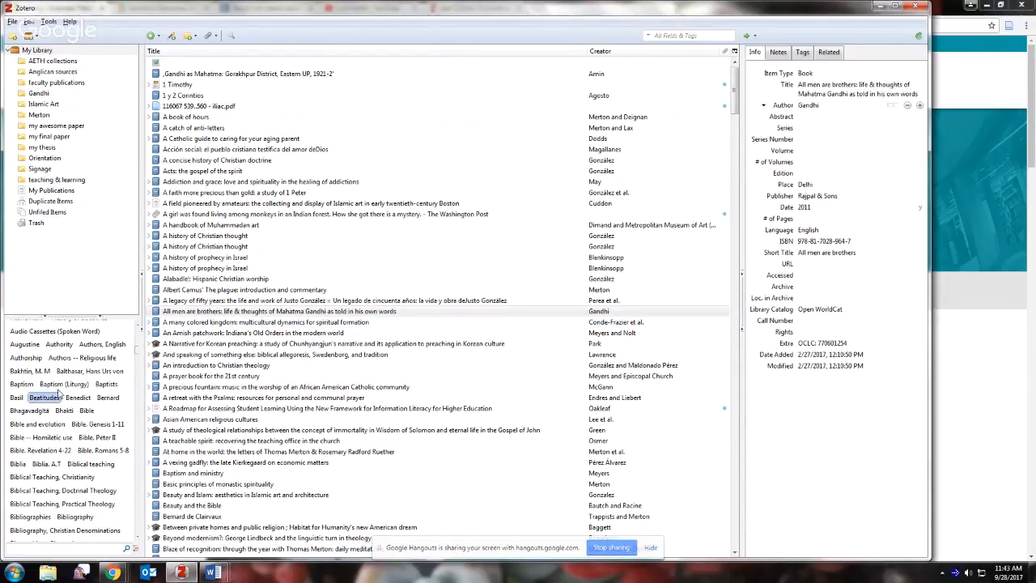
drag(136, 353, 139, 359)
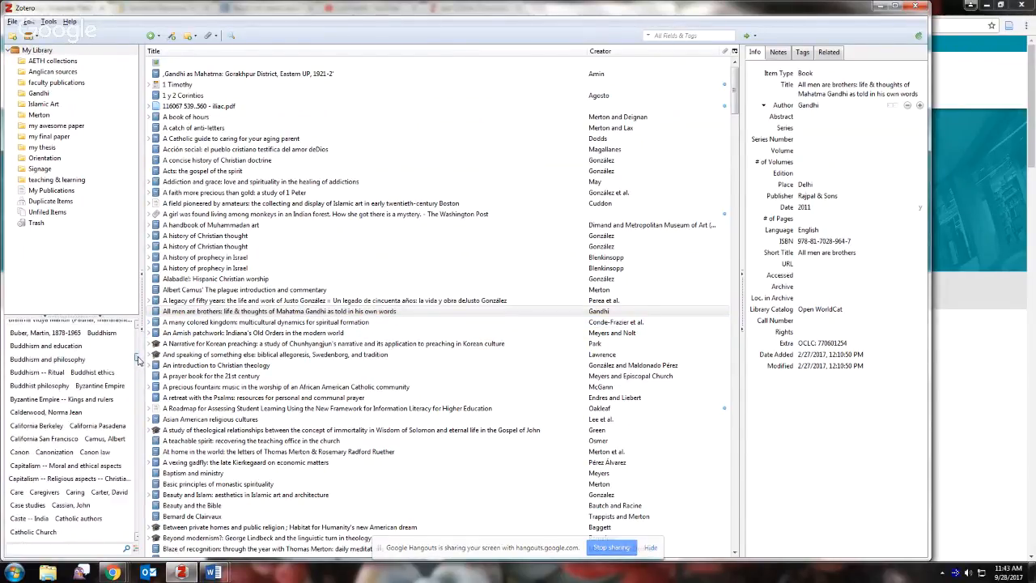
click(69, 466)
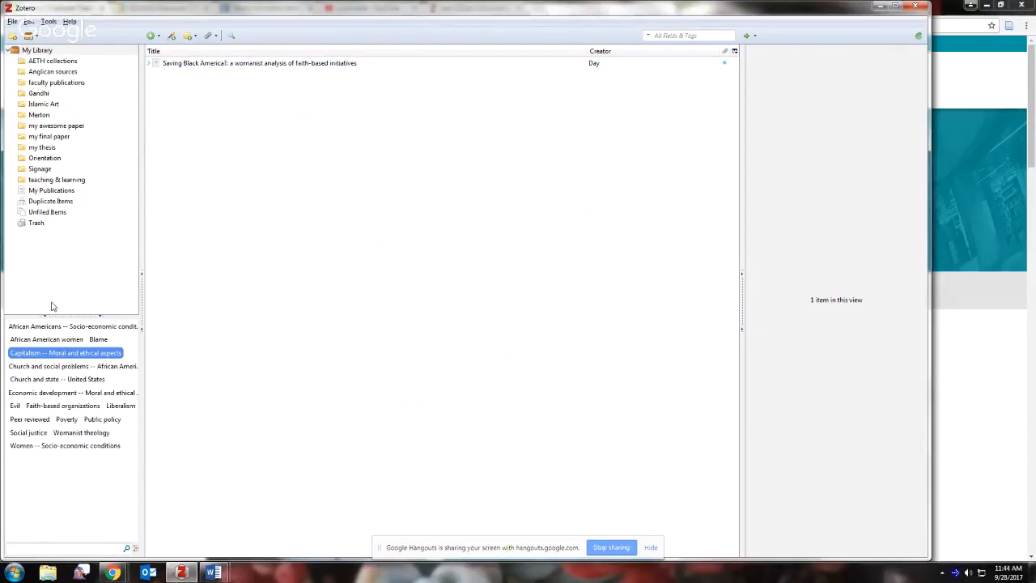
click(66, 356)
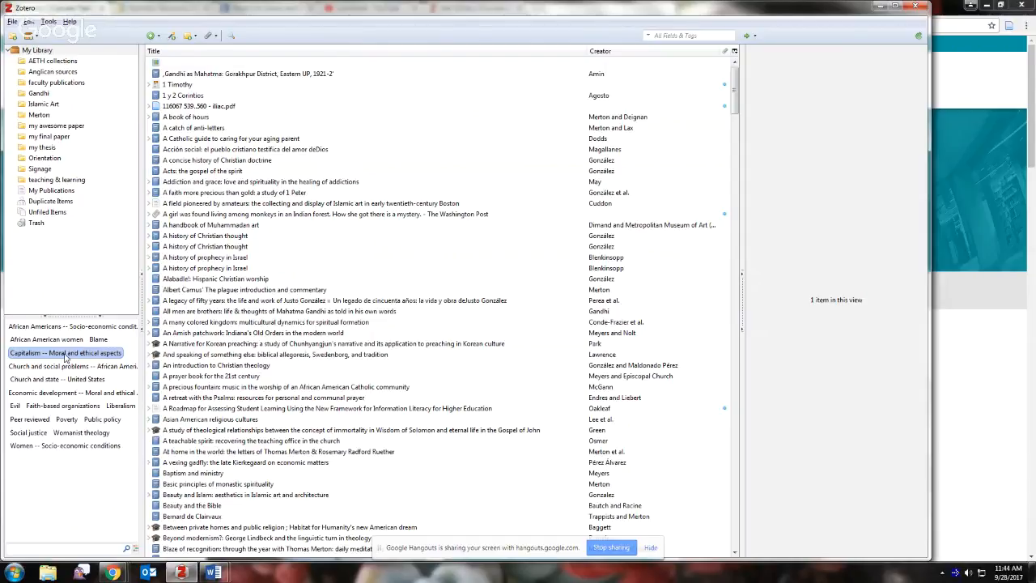
click(66, 356)
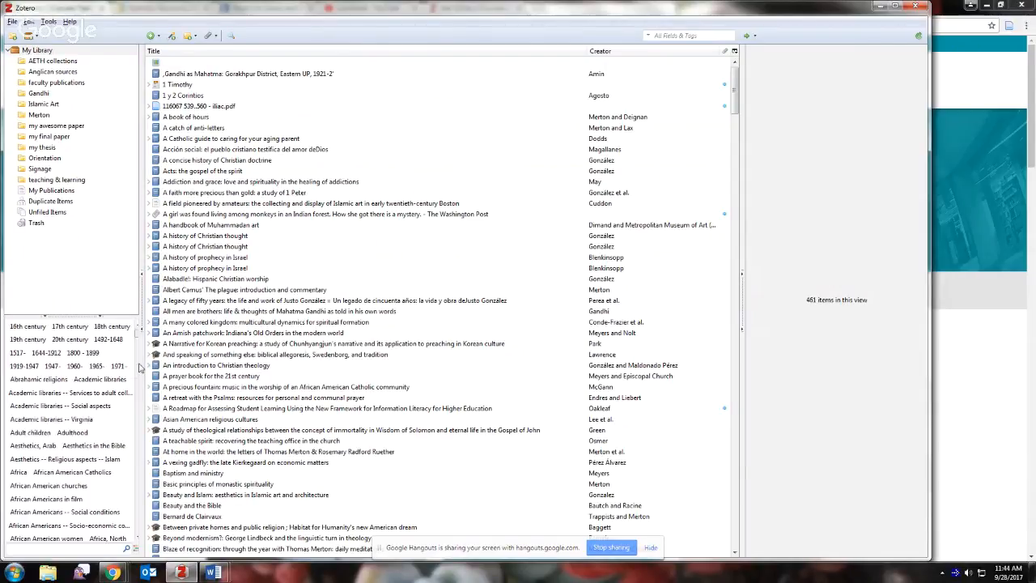
- Filter the library by the tag "Spiritual life (Hinduism)", review the tags offered with it and clear the filter
drag(138, 340, 137, 513)
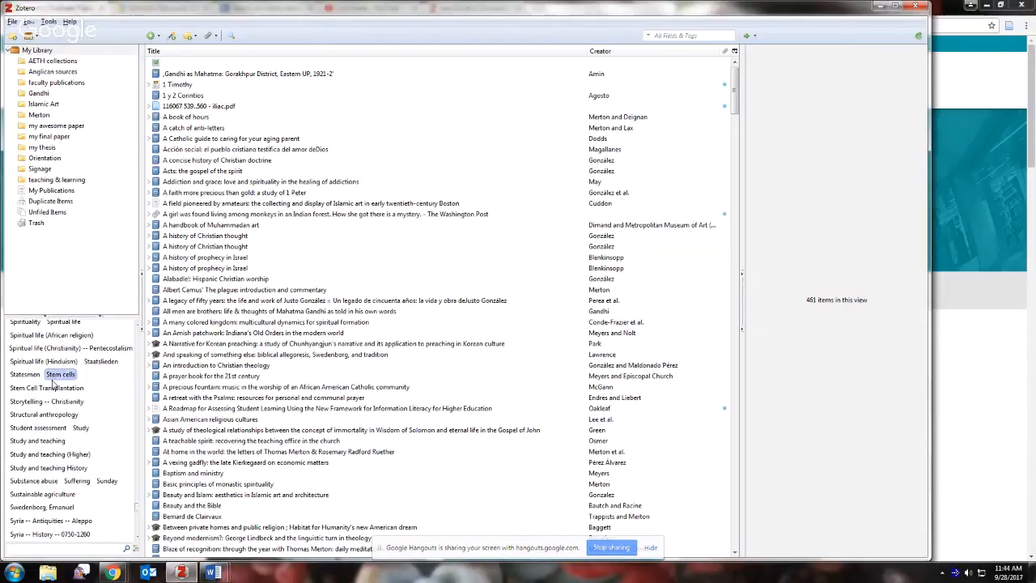
click(32, 363)
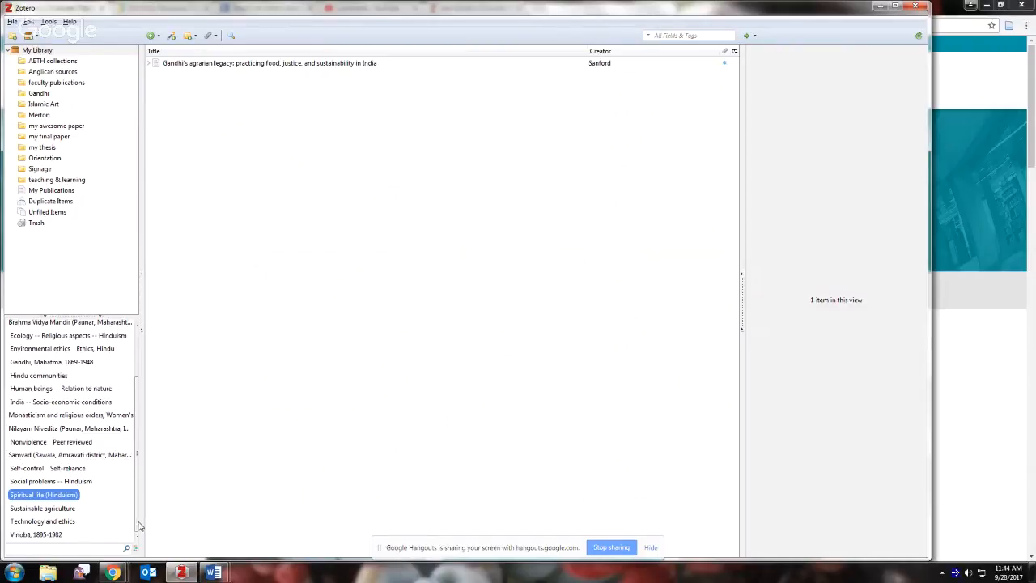
drag(138, 407, 141, 342)
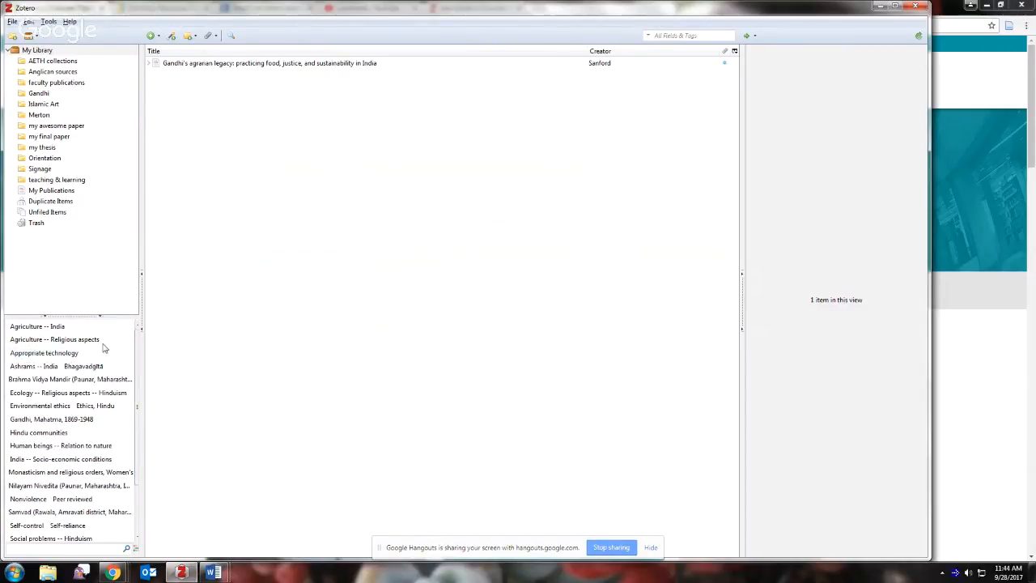
scroll(136, 375, down, 2)
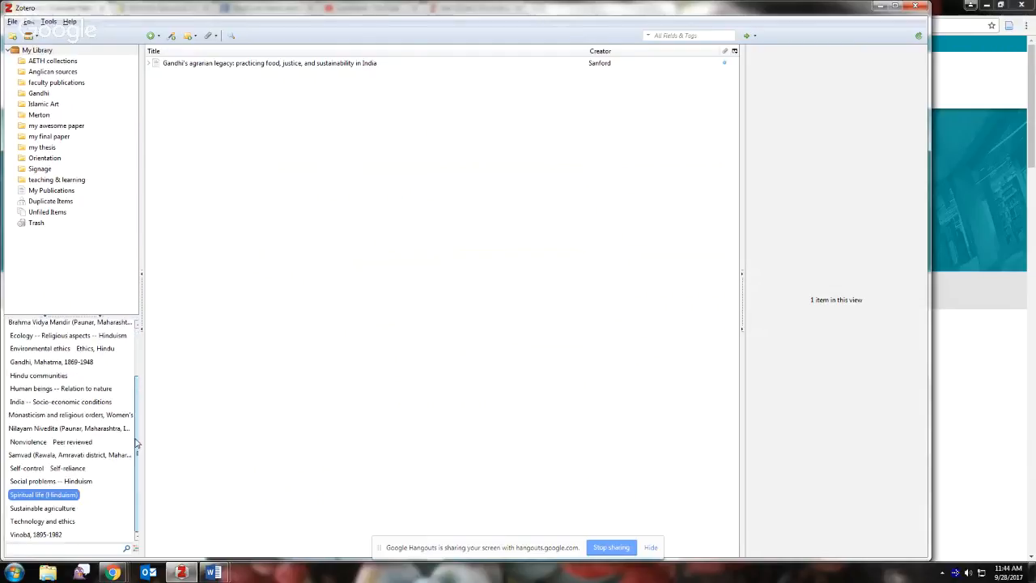
click(69, 496)
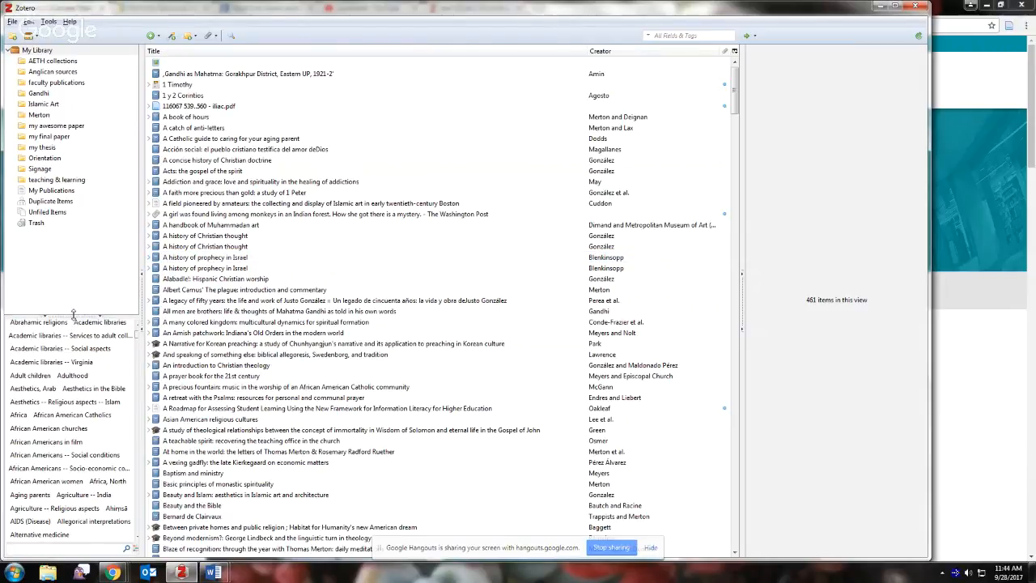
- Shrink the tag selector and view the notes and details of "Gandhi and the nonconformists" in the Gandhi collection
drag(73, 314, 73, 402)
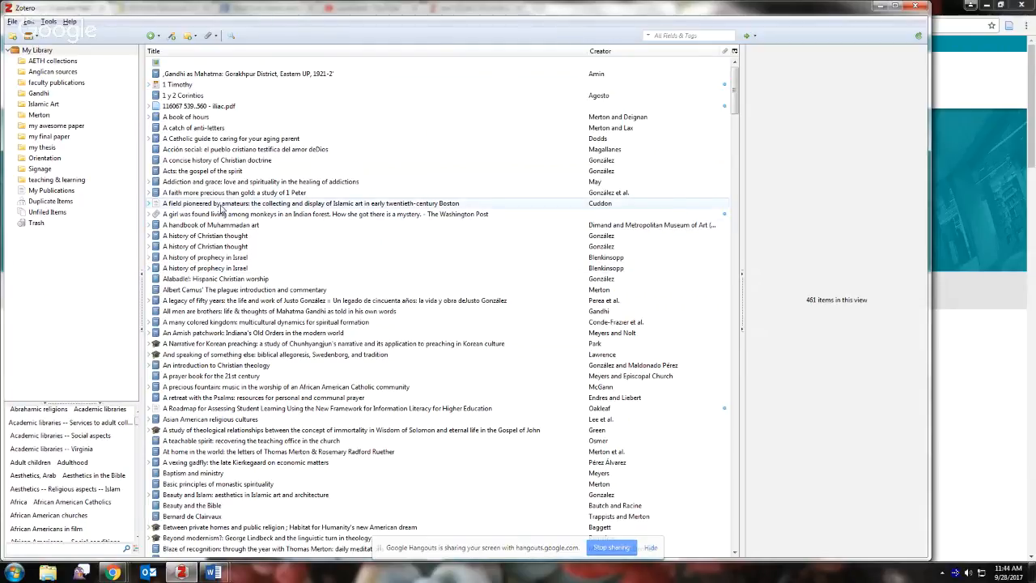
click(40, 94)
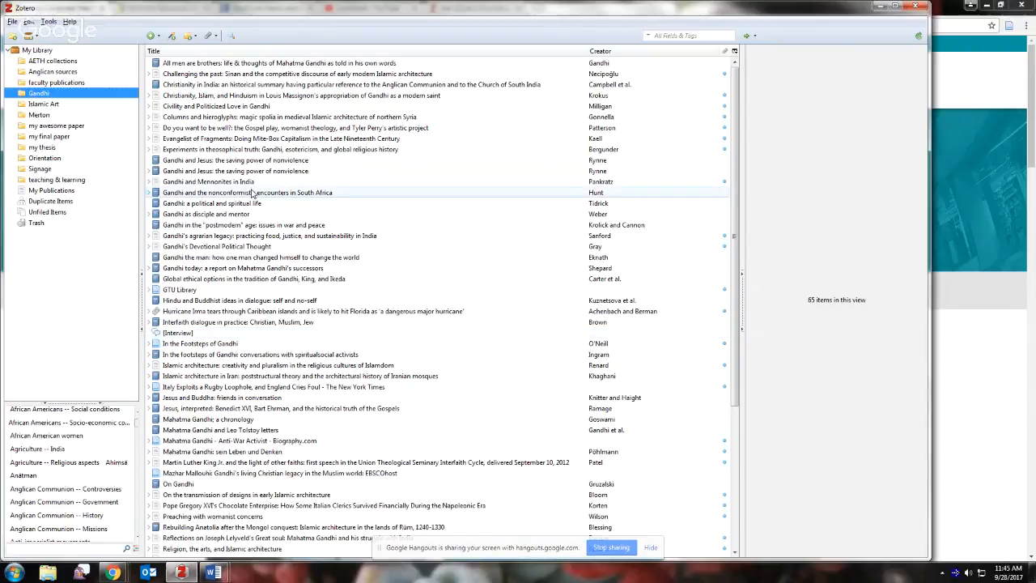
click(252, 193)
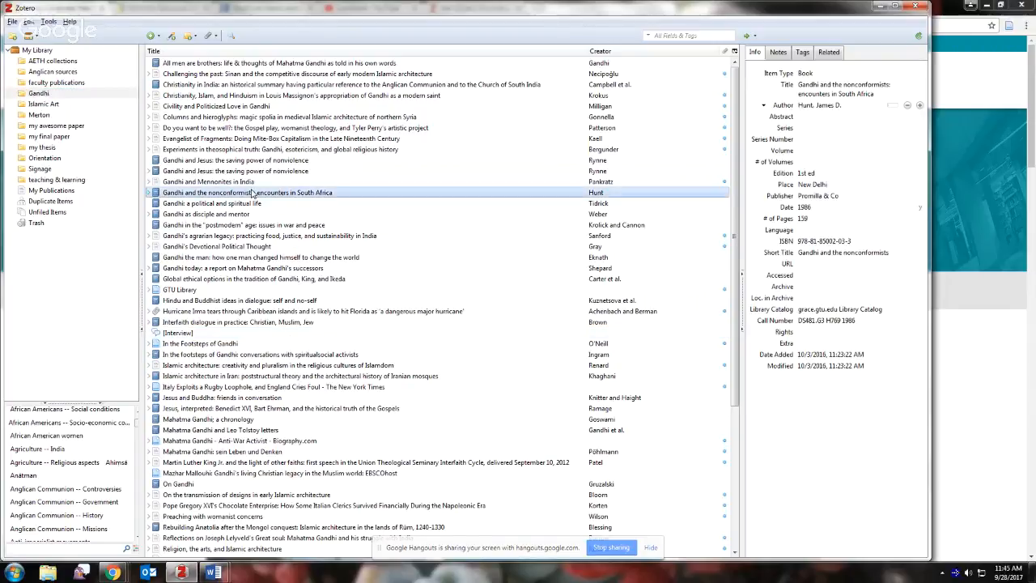
click(777, 52)
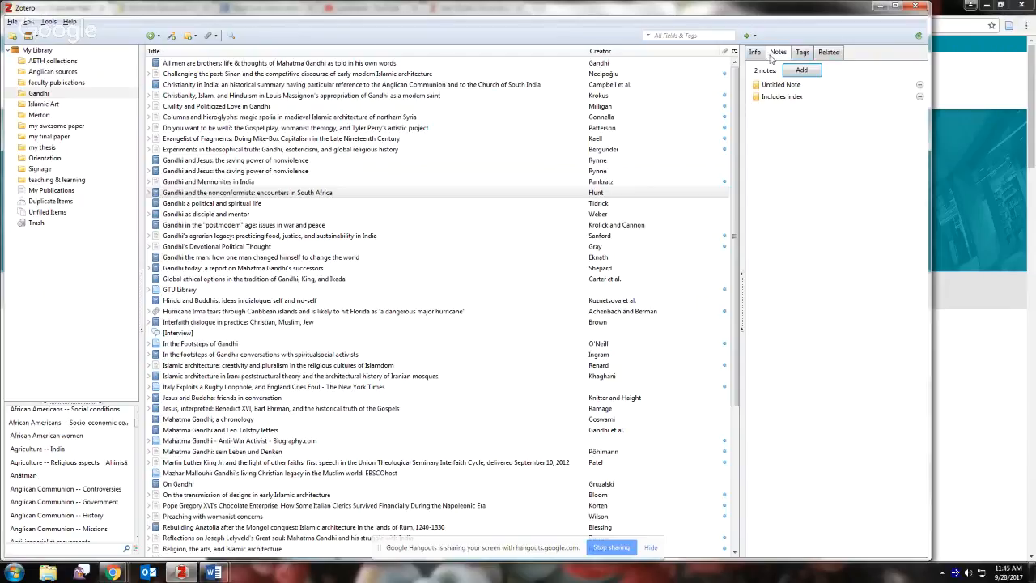
click(754, 52)
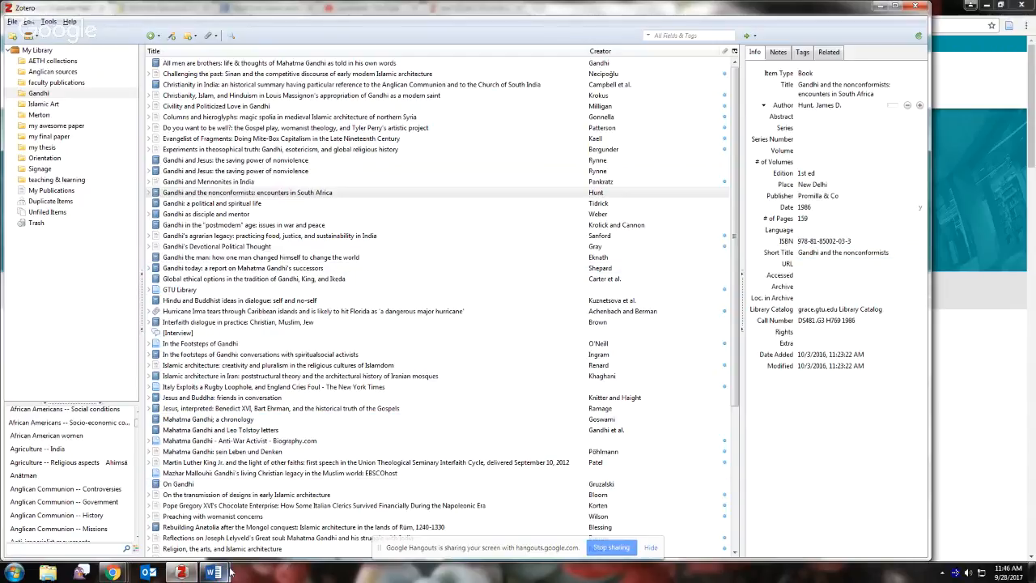
- Switch to Document2 in Word, set its Zotero citation style to American Psychological Association 6th edition and refresh the citations
mouse_move(212, 571)
mouse_move(229, 534)
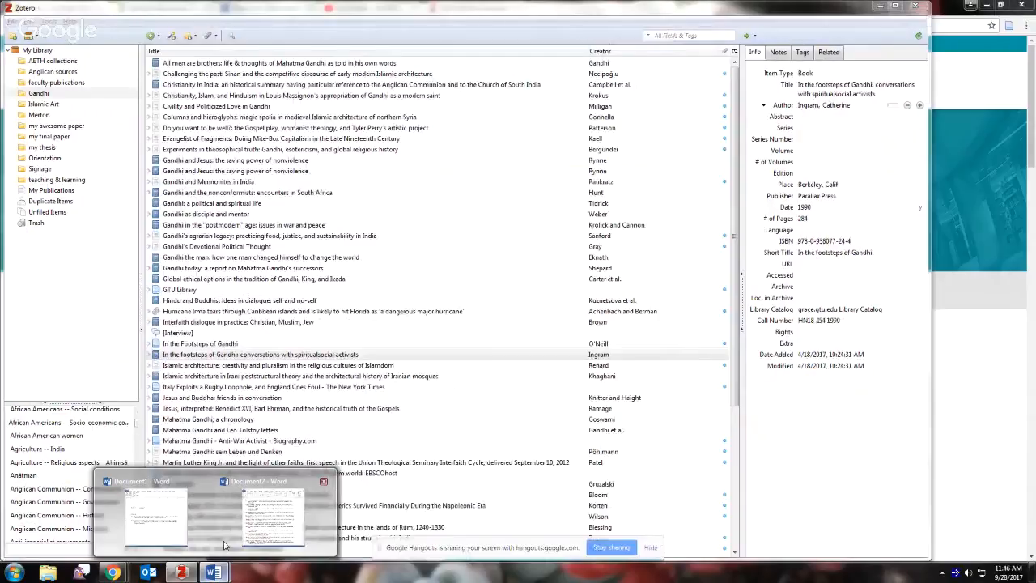
click(229, 538)
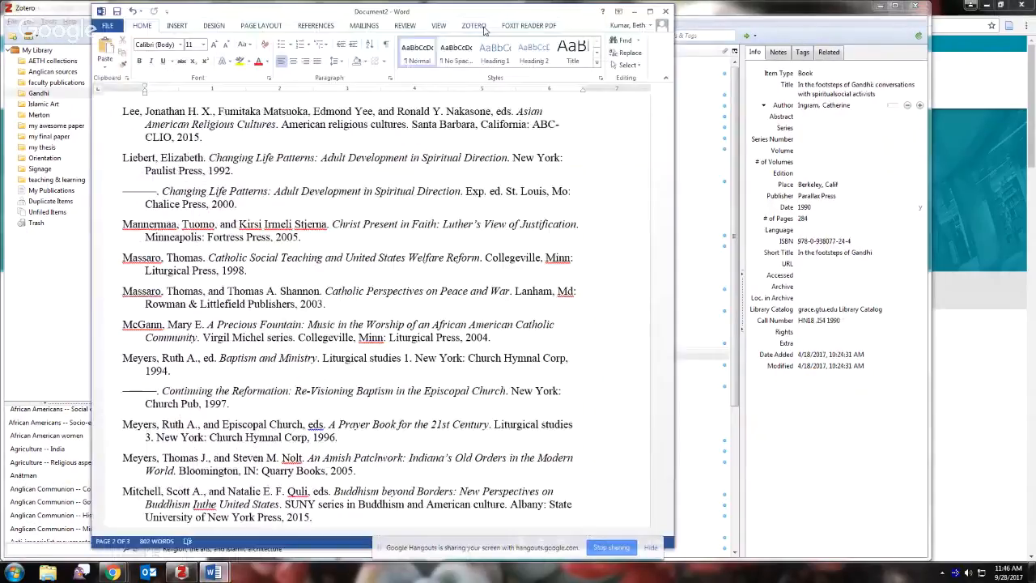
click(195, 44)
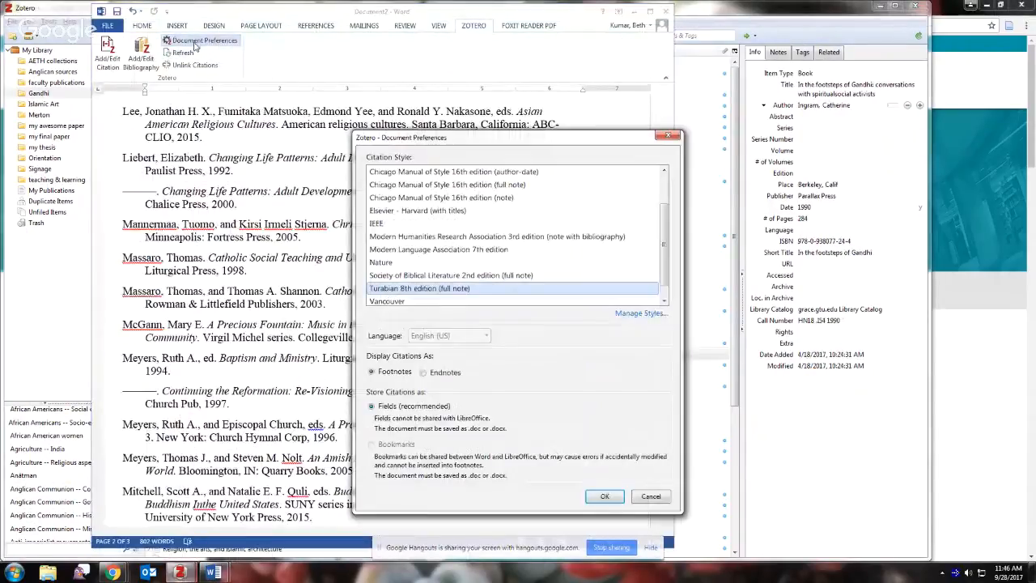
drag(665, 252, 670, 200)
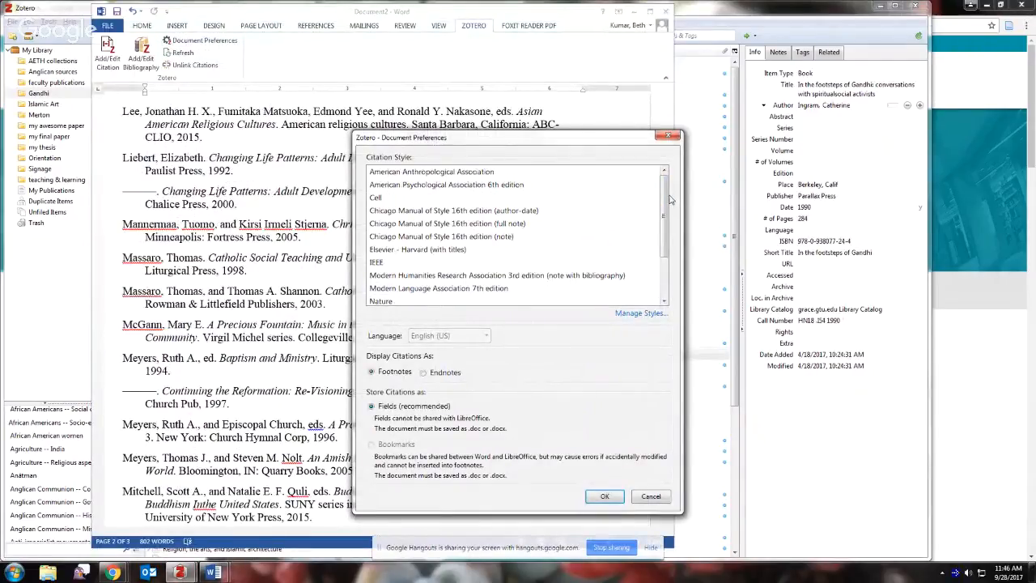
click(434, 184)
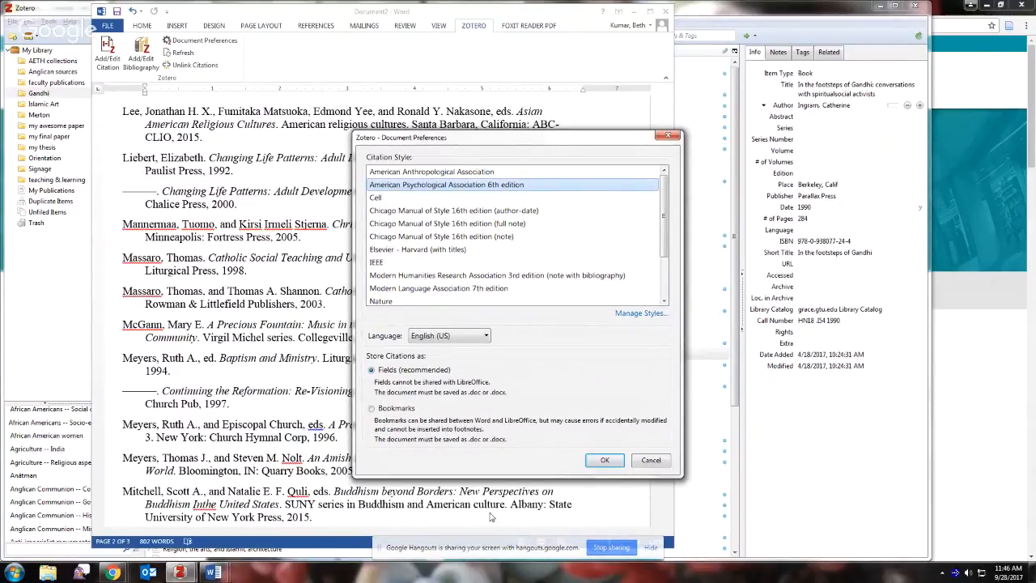
click(605, 459)
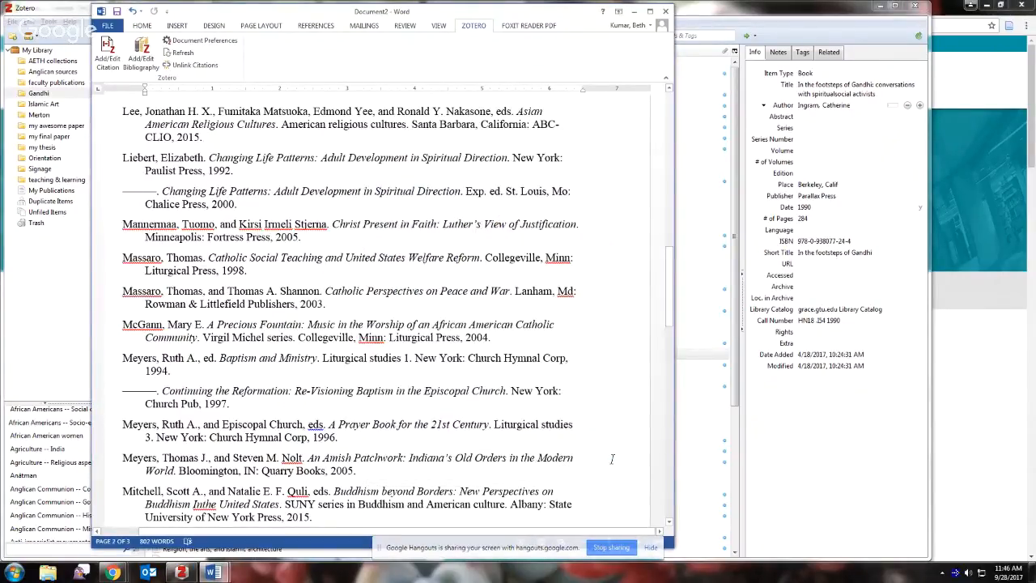
click(185, 54)
- Return to Zotero and preview the open Chrome windows
click(808, 443)
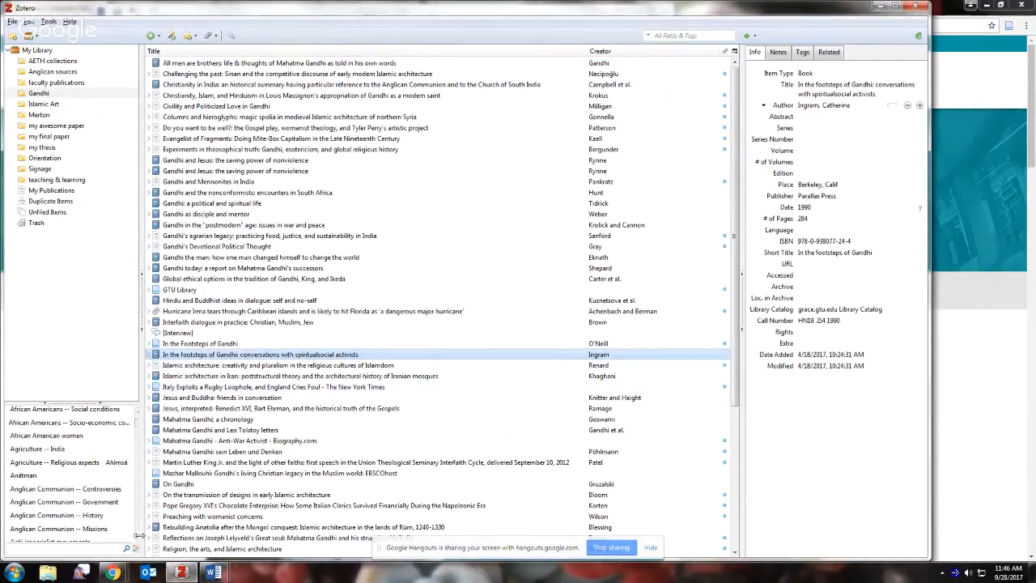
mouse_move(125, 571)
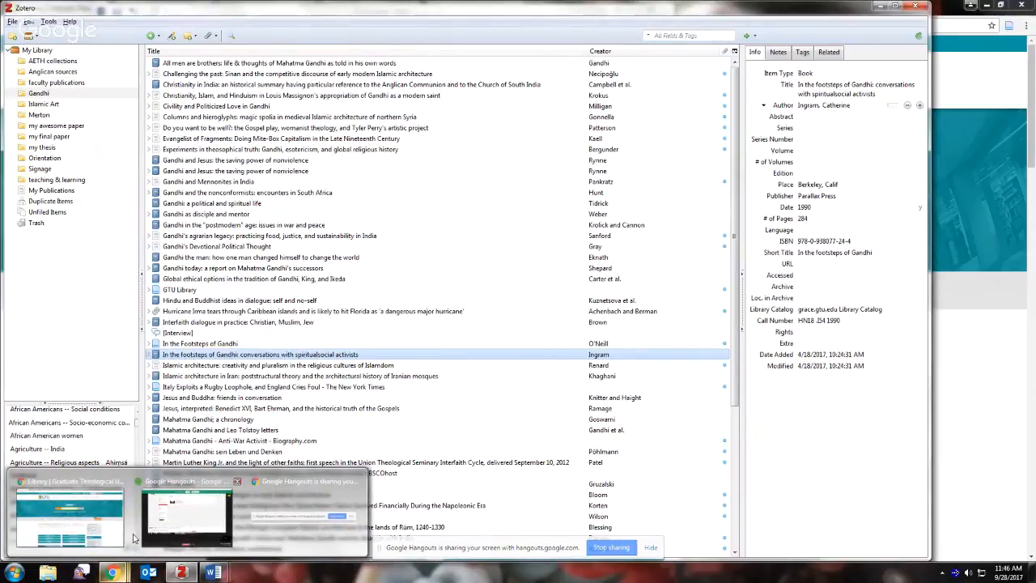
mouse_move(167, 517)
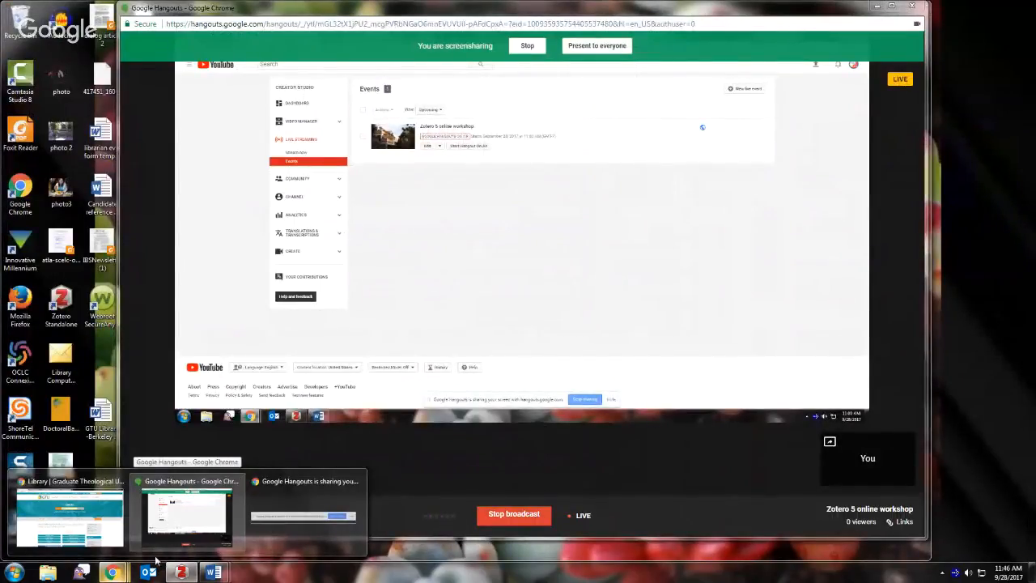
click(182, 572)
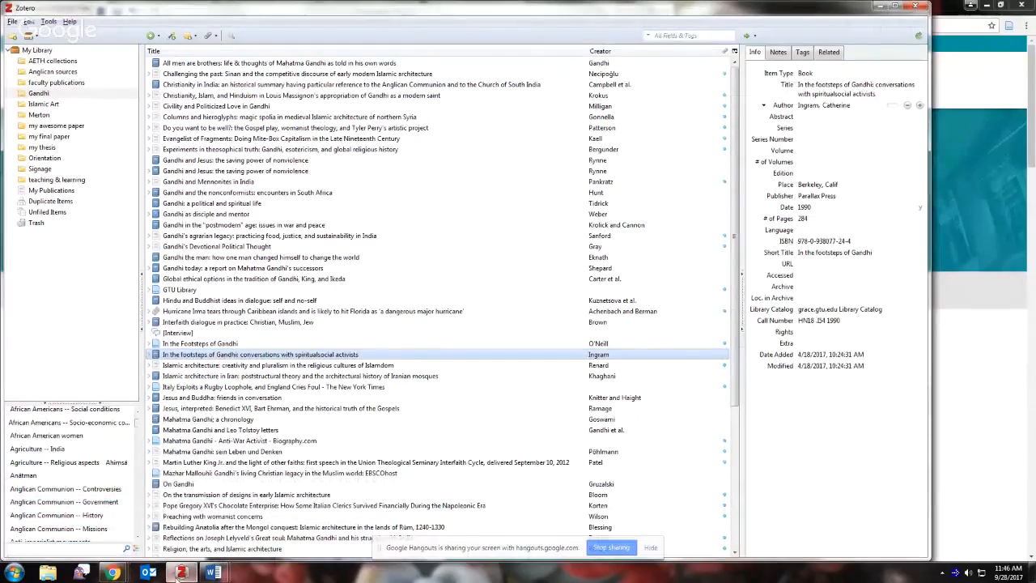
- Switch to the GTU library site in Chrome and open its Help & Reference page
mouse_move(121, 574)
click(76, 510)
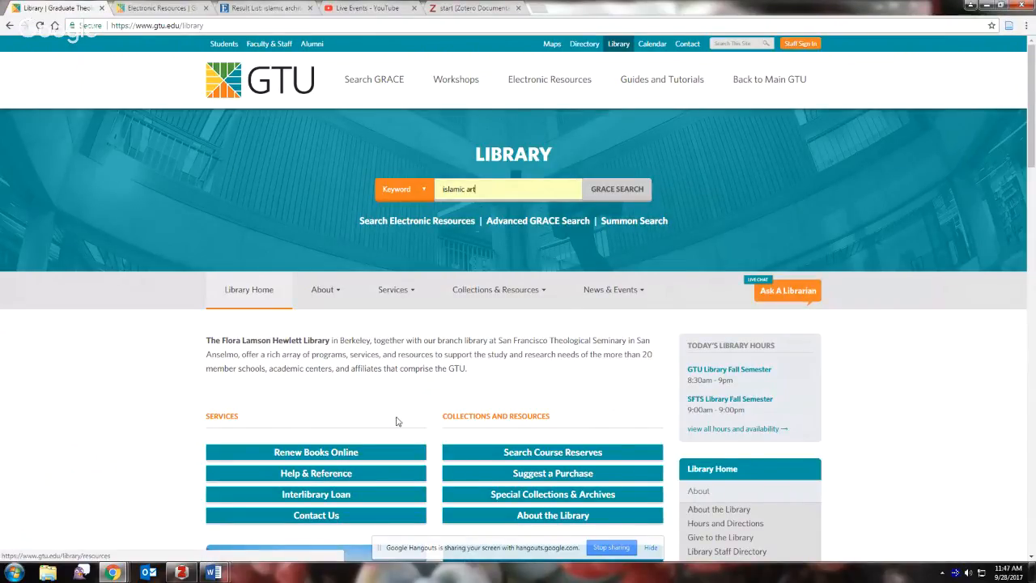
click(356, 478)
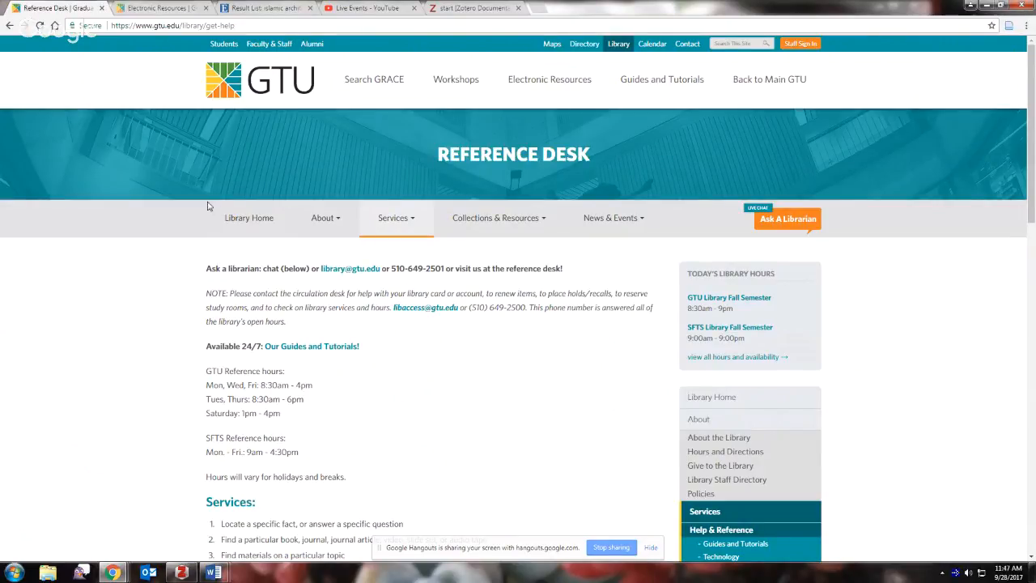
- Show the YouTube live events page and stop sharing the screen in Google Hangouts
click(375, 7)
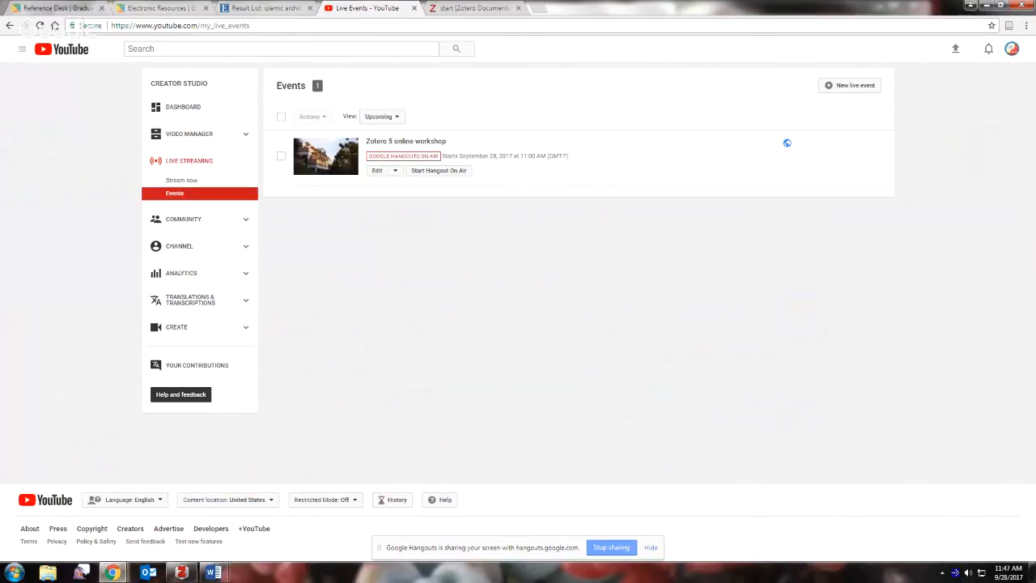
click(614, 547)
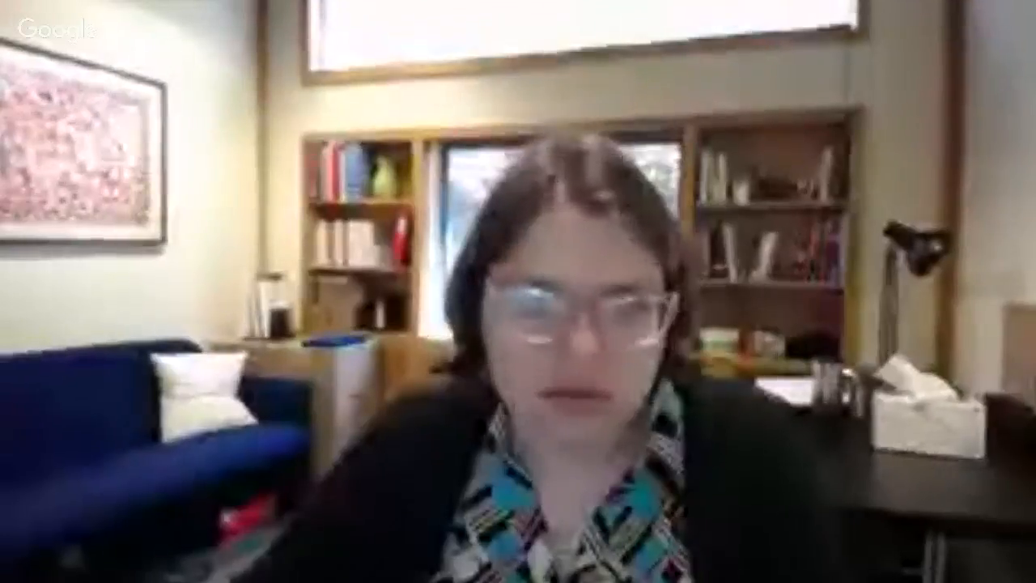